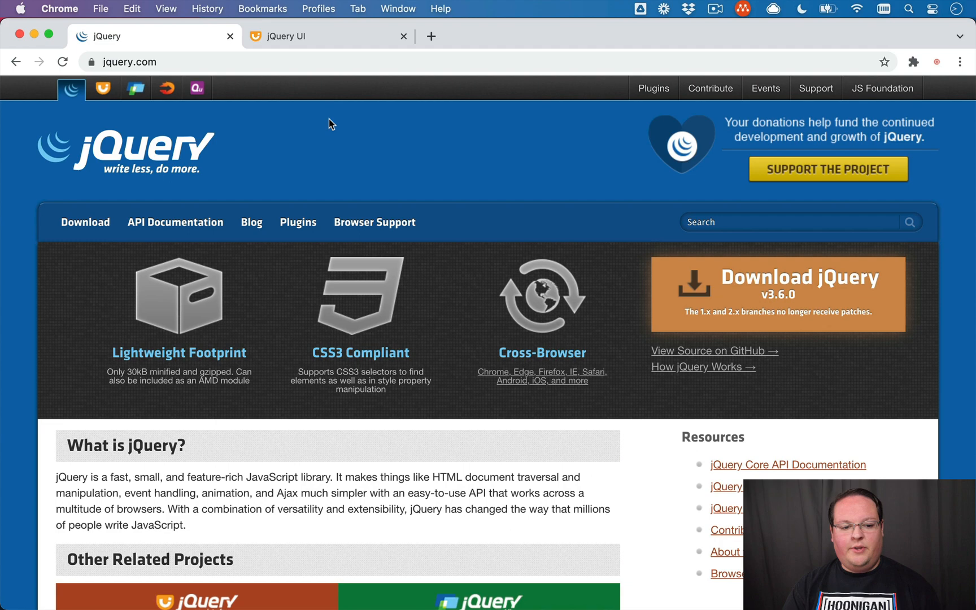
- Check the installed Rails version with rails -v in the terminal
key("super+Tab")
type("rails ")
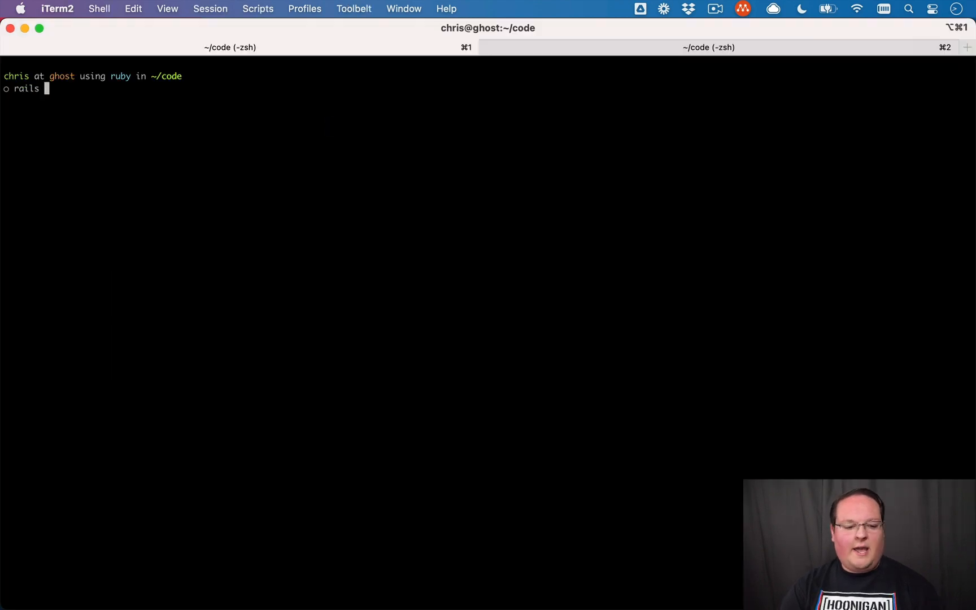
type("new")
key("BackSpace")
key("BackSpace")
type("-v")
key("Return")
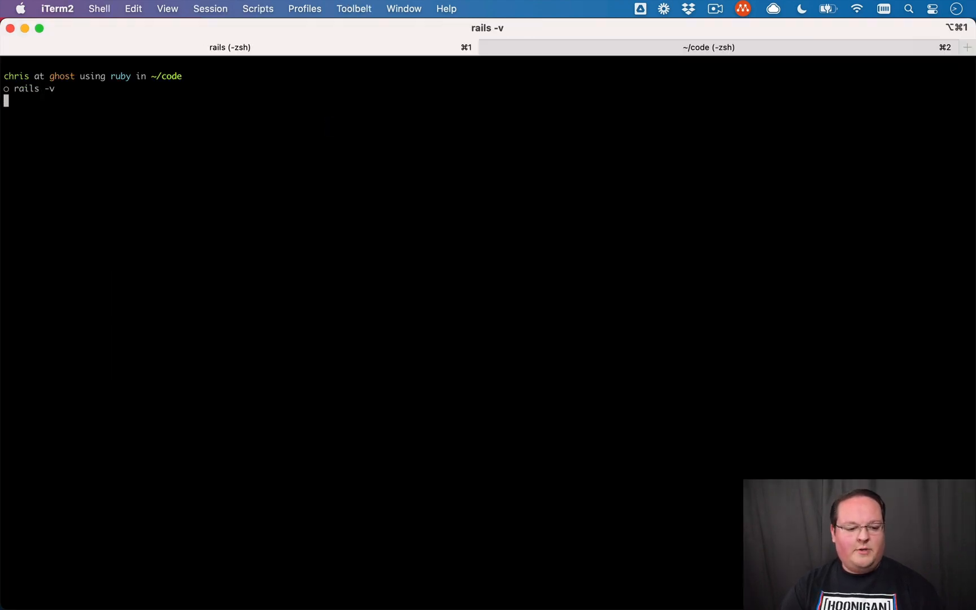
type("rails ")
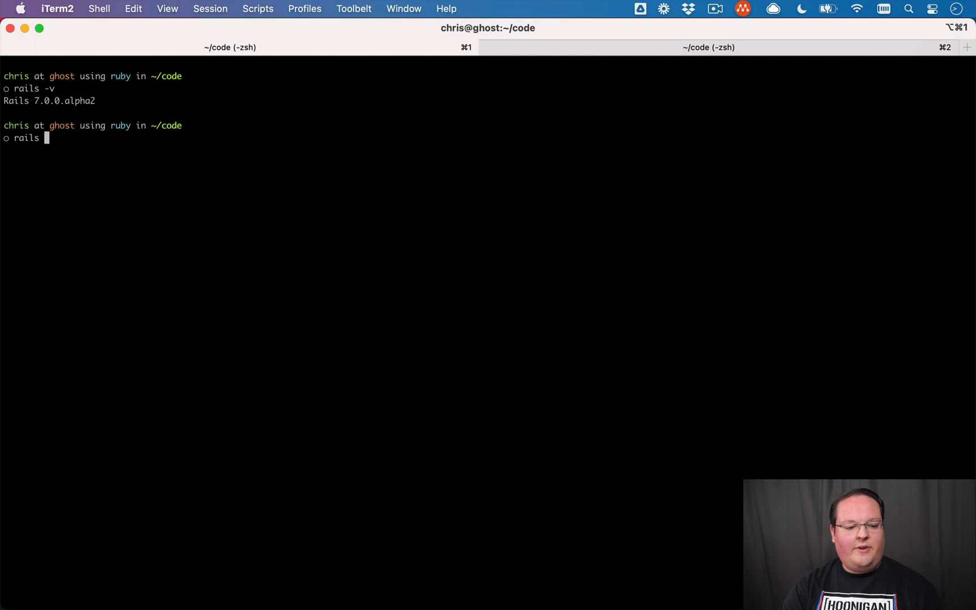
type("new ")
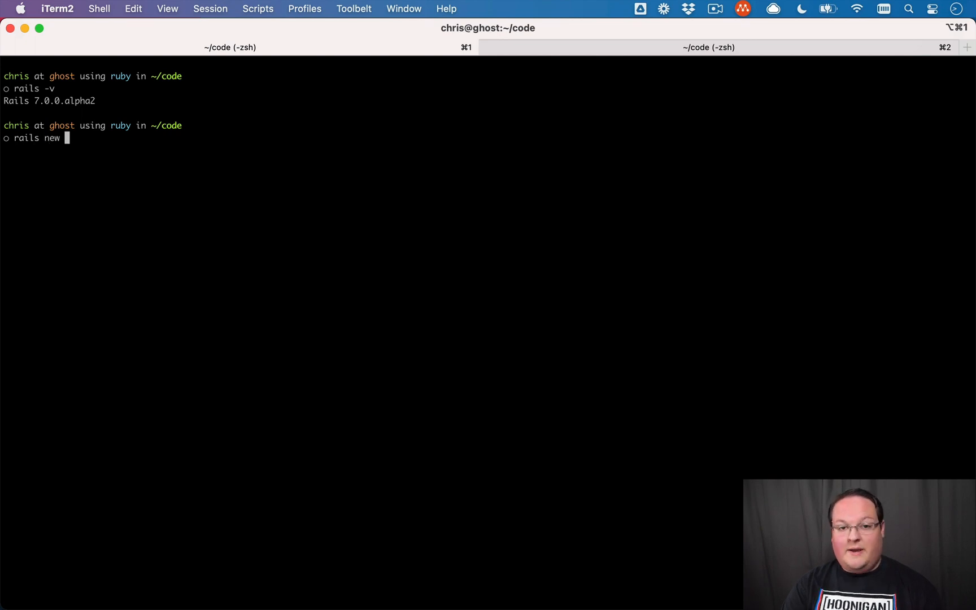
type("jquer")
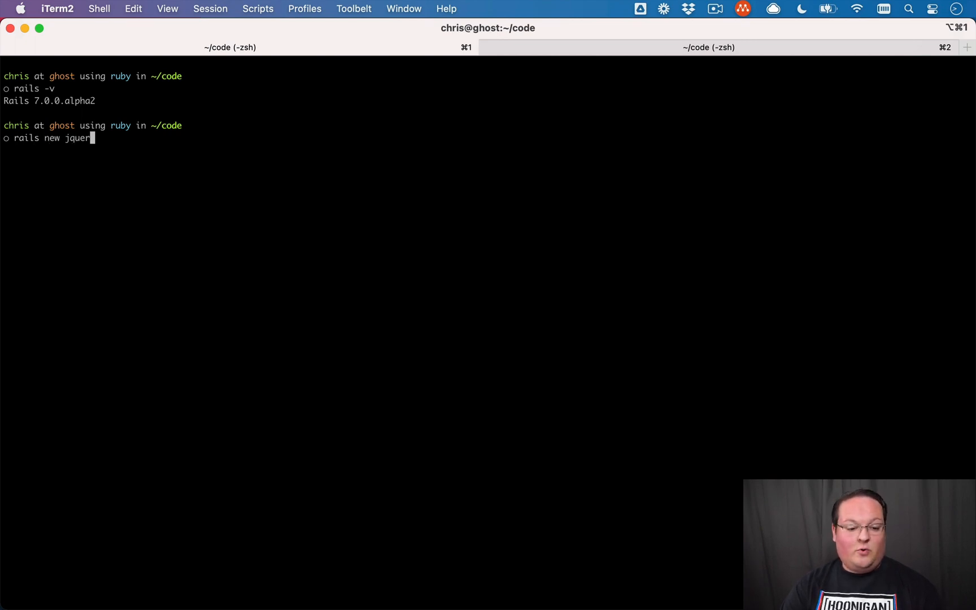
type("y-example -j e")
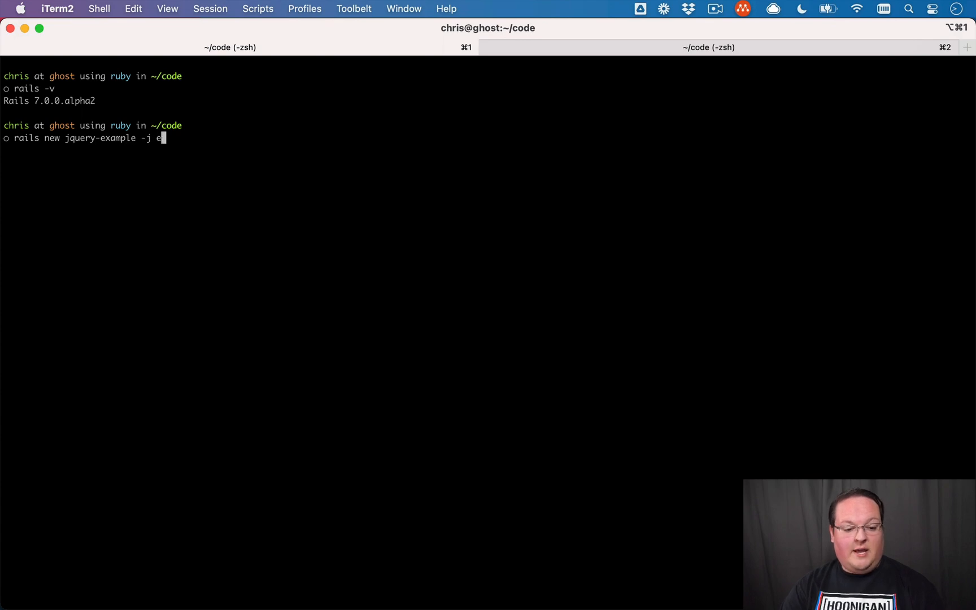
type("sbuild")
- Generate the jquery-example Rails app with -j esbuild and --css bootstrap
key("BackSpace")
type("-")
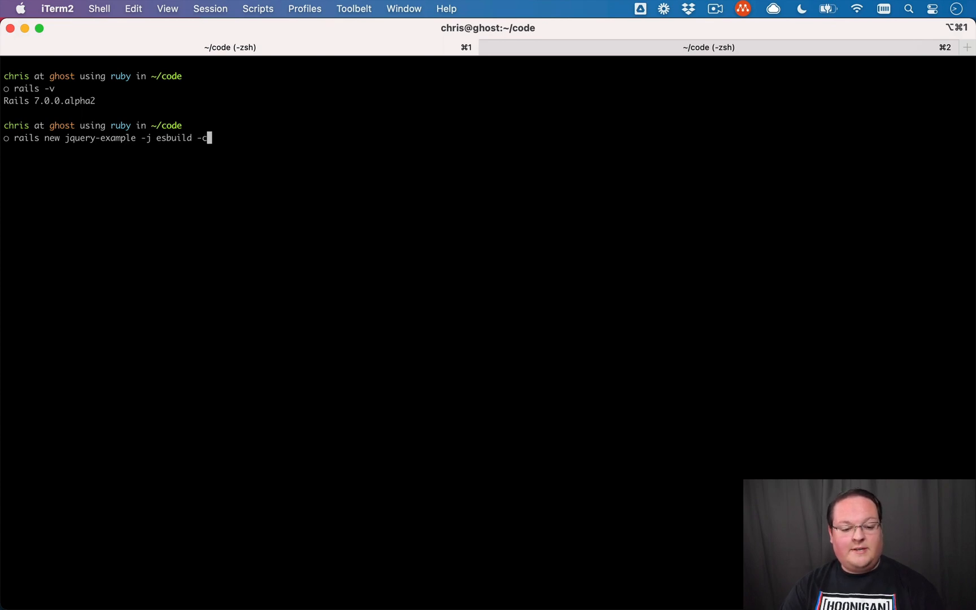
type("css")
key("BackSpace")
key("BackSpace")
type("ss ")
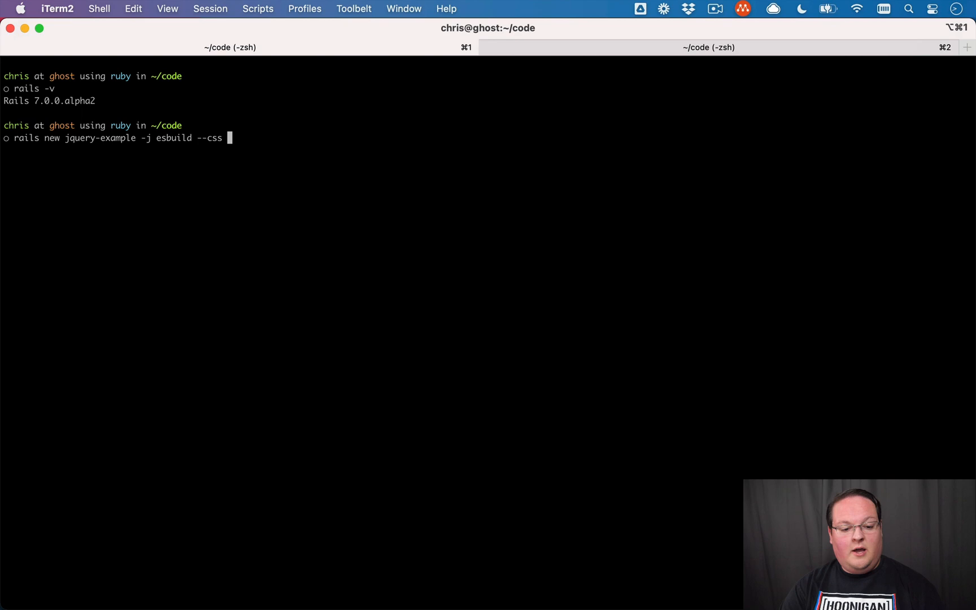
type("bootstrap")
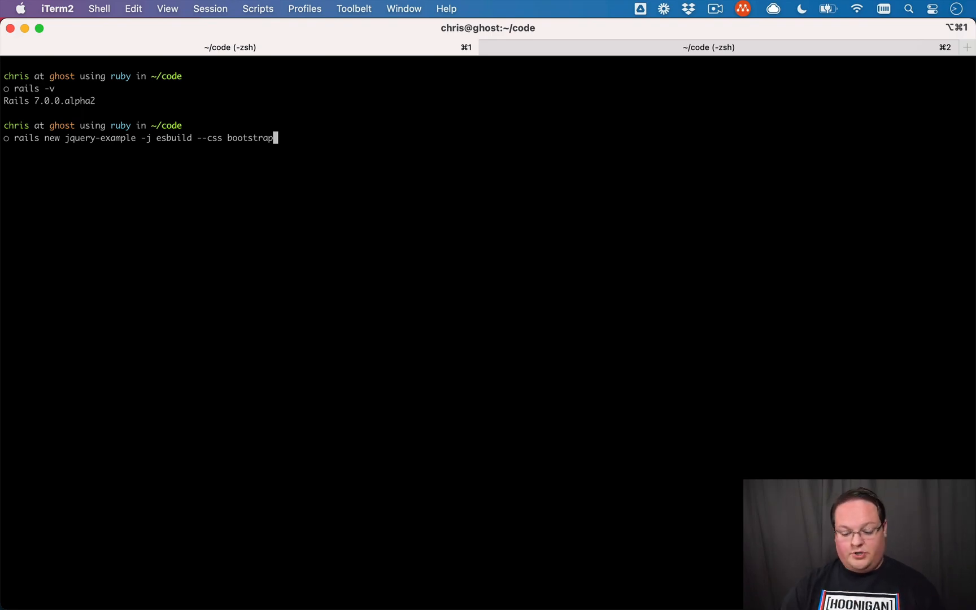
key("Return")
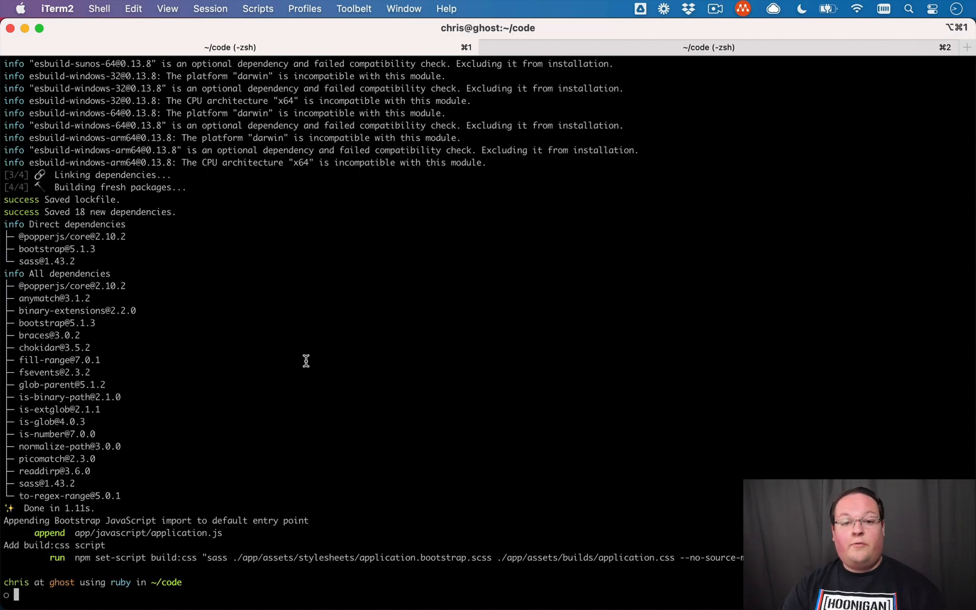
type("d j")
- Move into jquery-example and add the jquery package with yarn
key("Tab")
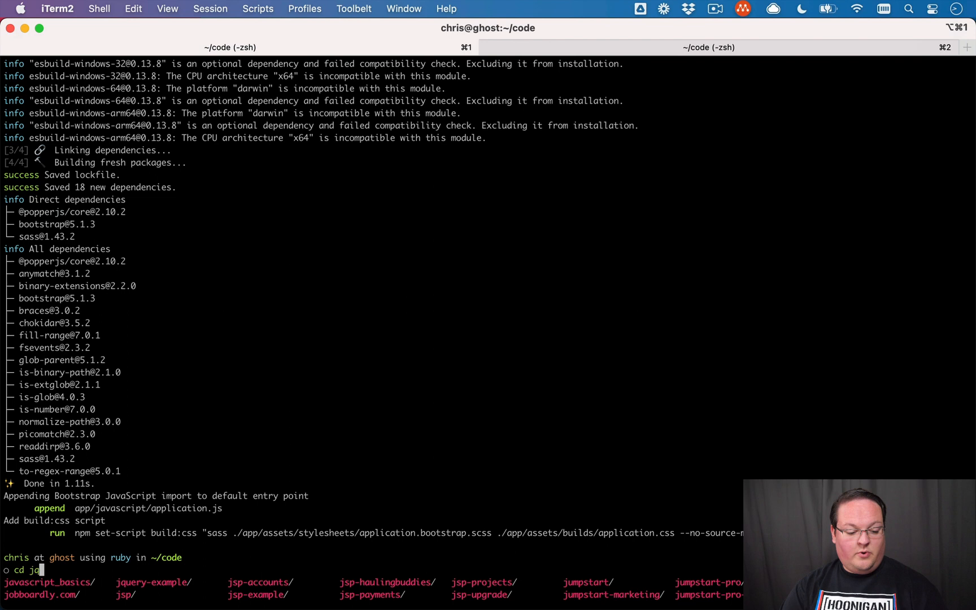
type("q")
key("Tab")
key("Return")
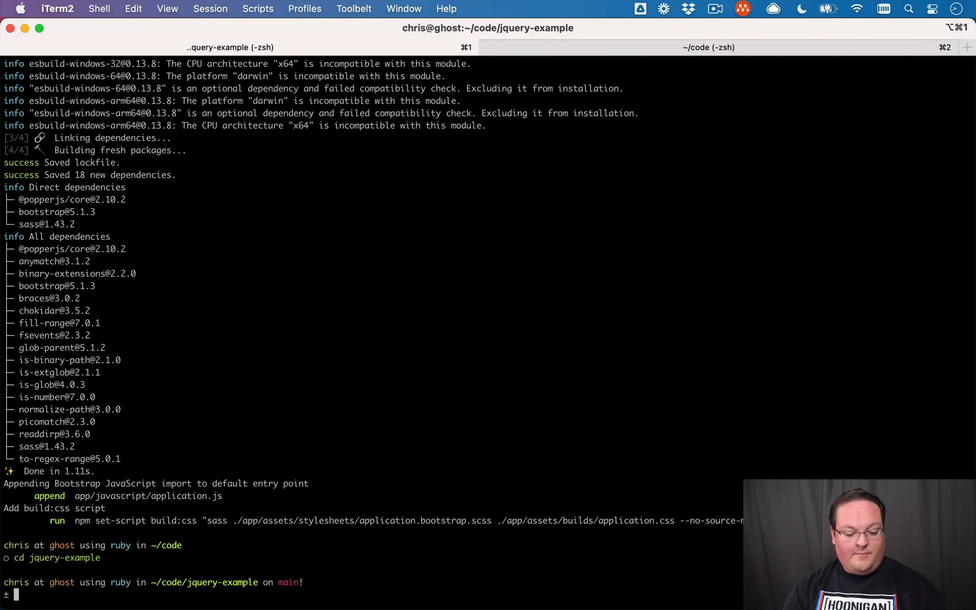
type("yarn add ")
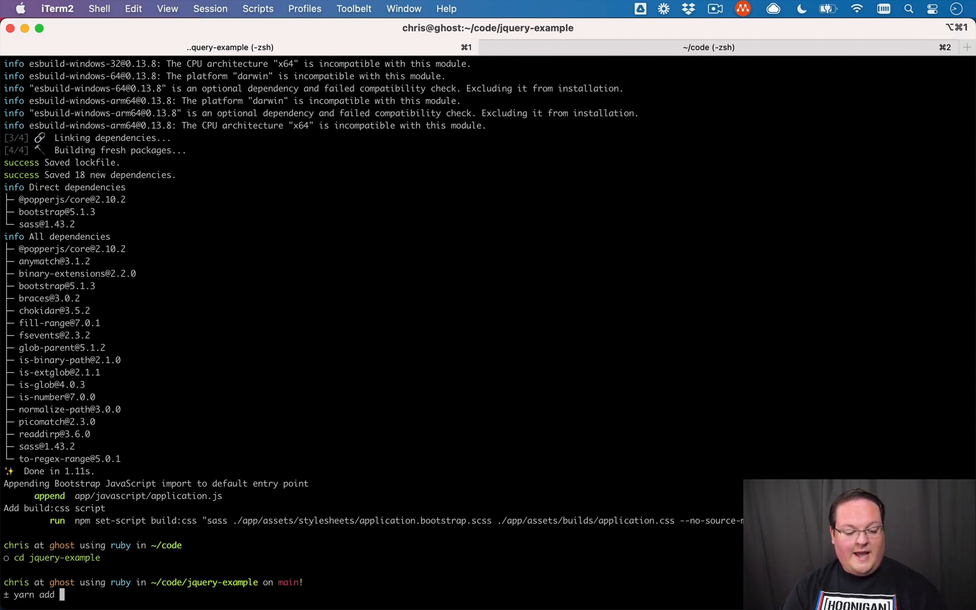
type("jquery")
key("Return")
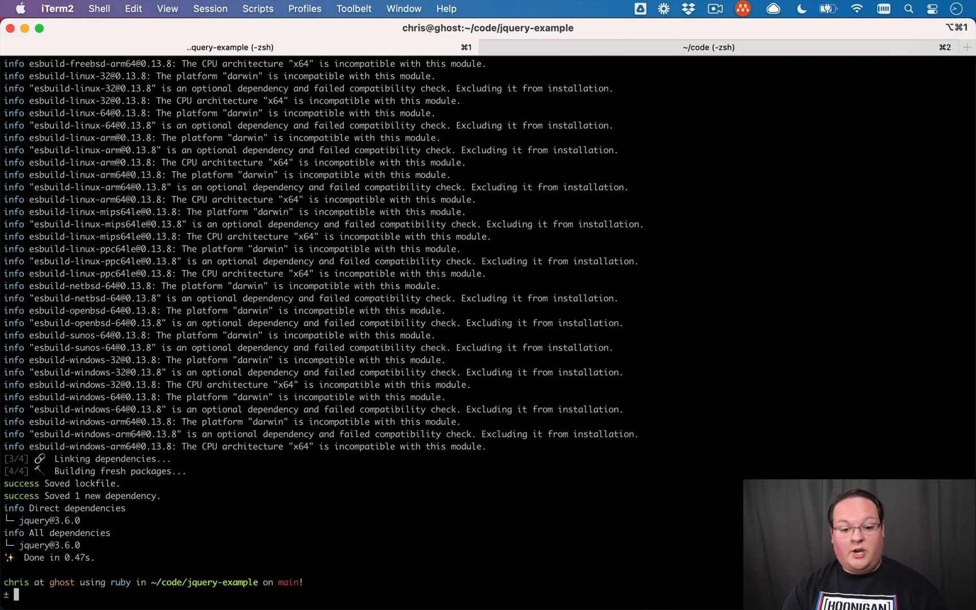
- Open the jquery-example project folder in MacVim
key("super+Tab")
type("mvim .")
key("Return")
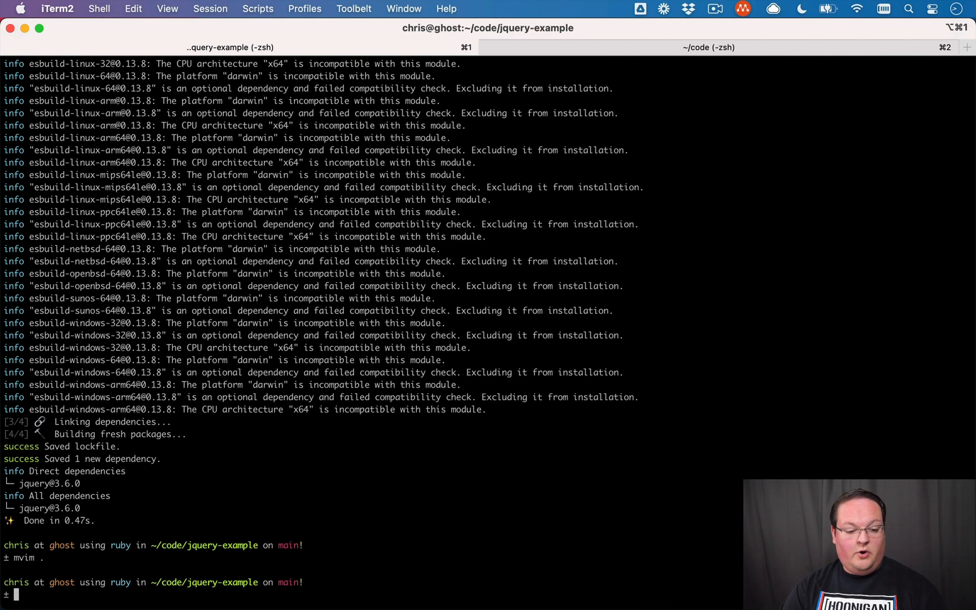
- Open app/javascript/application.js from the project file tree
key("ctrl+w")
key("h")
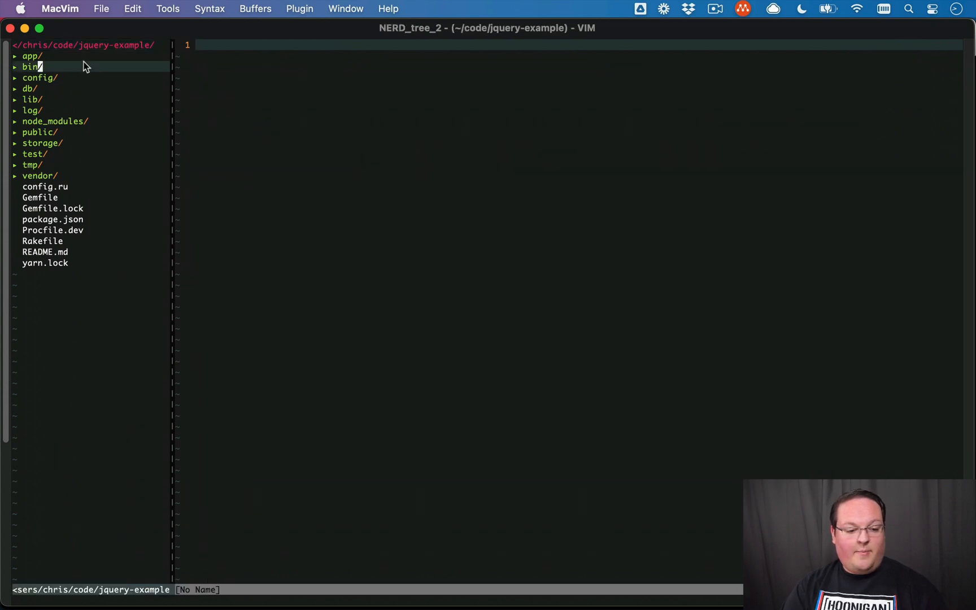
key("k")
key("o")
key("j")
key("j")
key("j")
key("o")
key("j")
key("j")
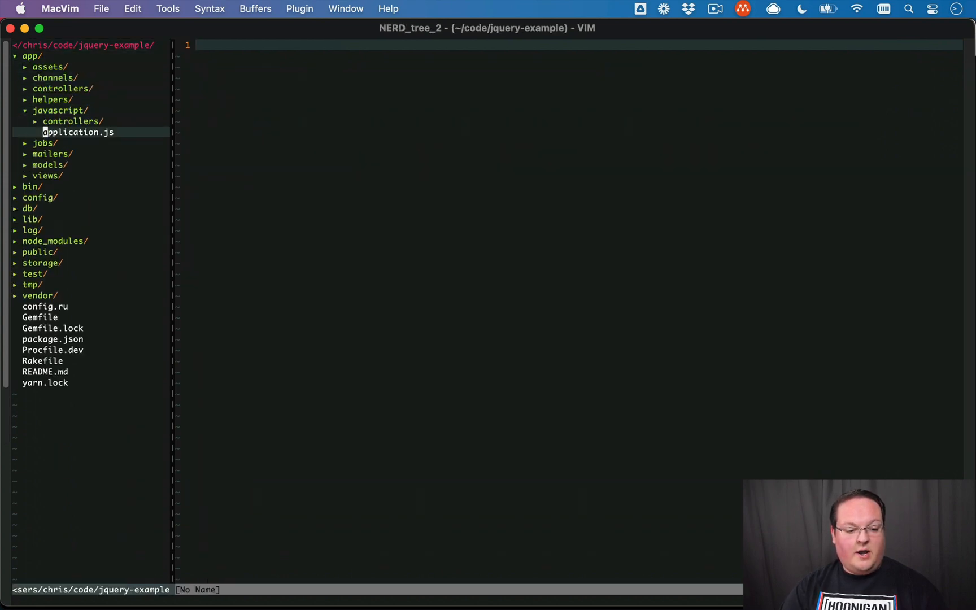
key("o")
- Add the jquery import and the window.jQuery / window.$ global assignments below the imports, and save
key("j")
key("j")
key("j")
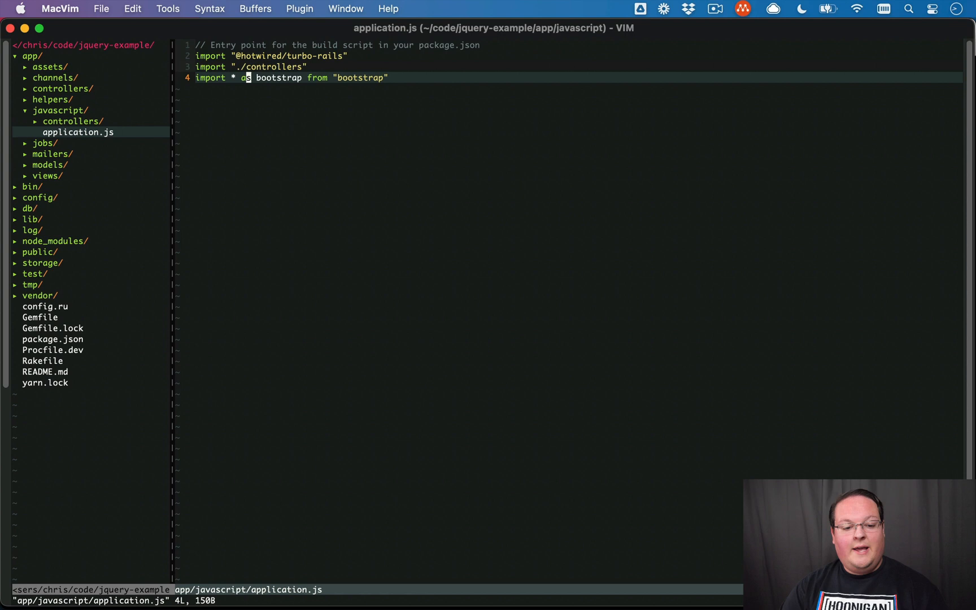
key("o")
key("Return")
type("import \"jquery")
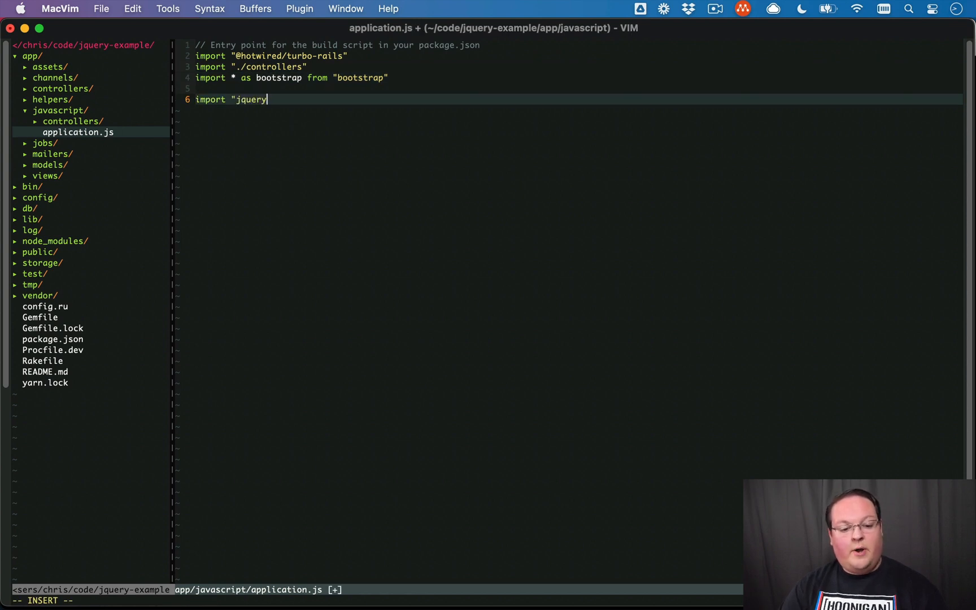
key("Escape")
type(":w")
key("Return")
key("k")
key("k")
key("j")
key("j")
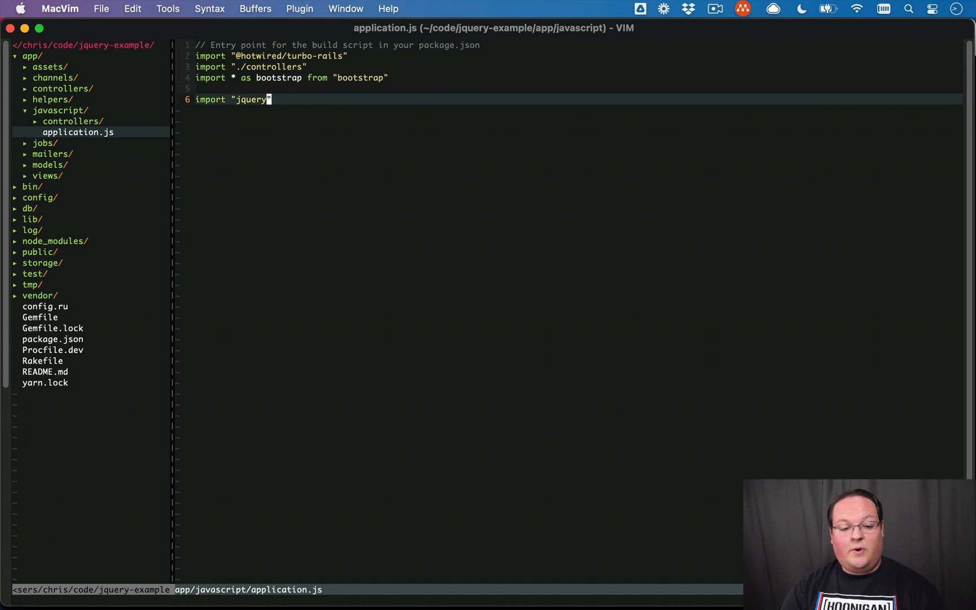
key("k")
key("j")
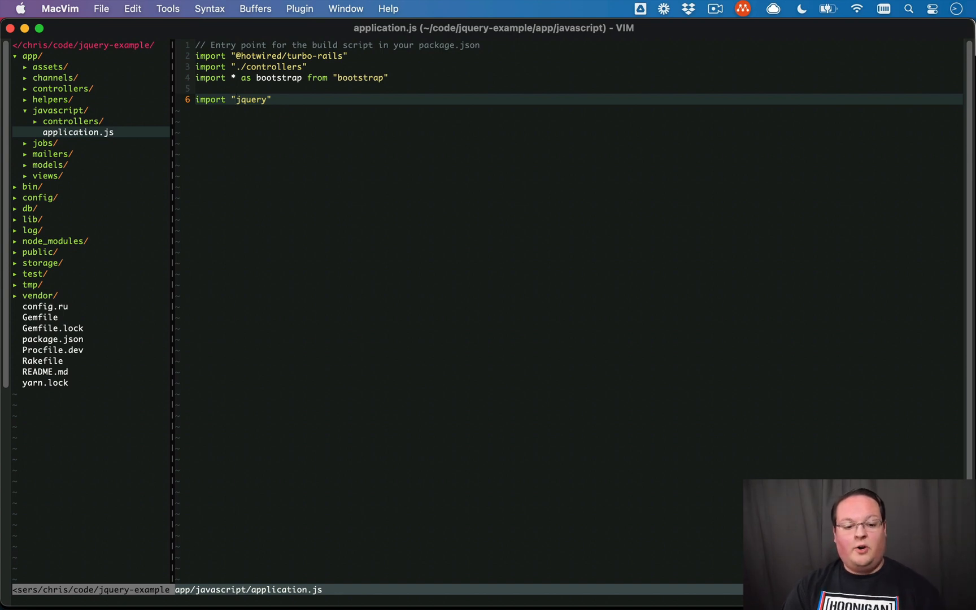
type("ijquery =")
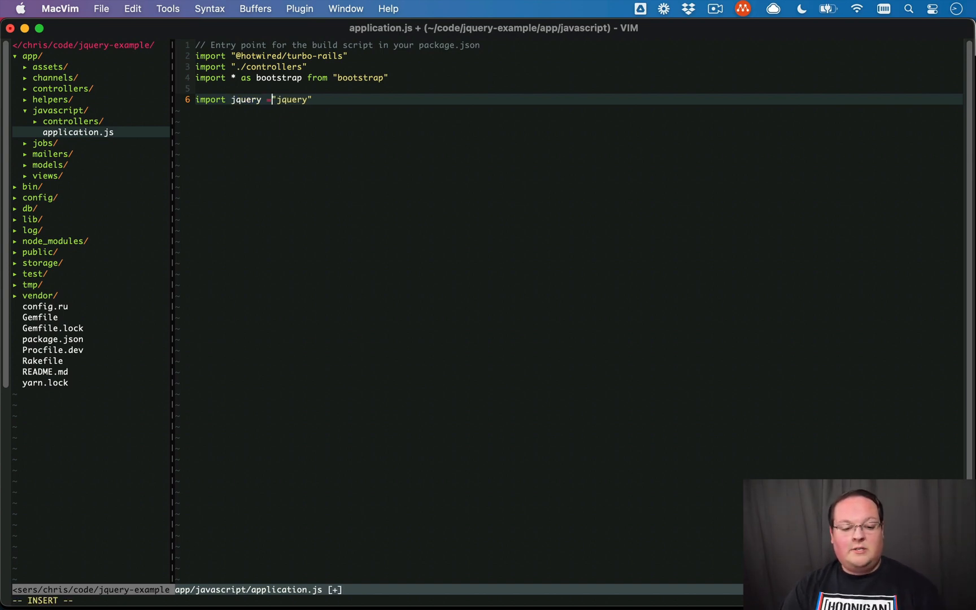
type("form")
key("Escape")
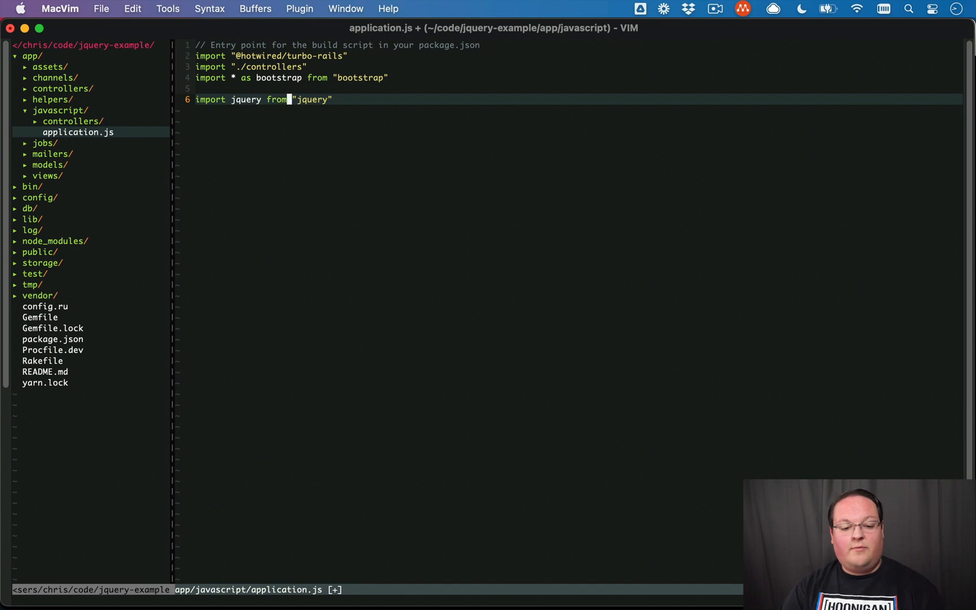
key("o")
key("Return")
key("BackSpace")
type("window ")
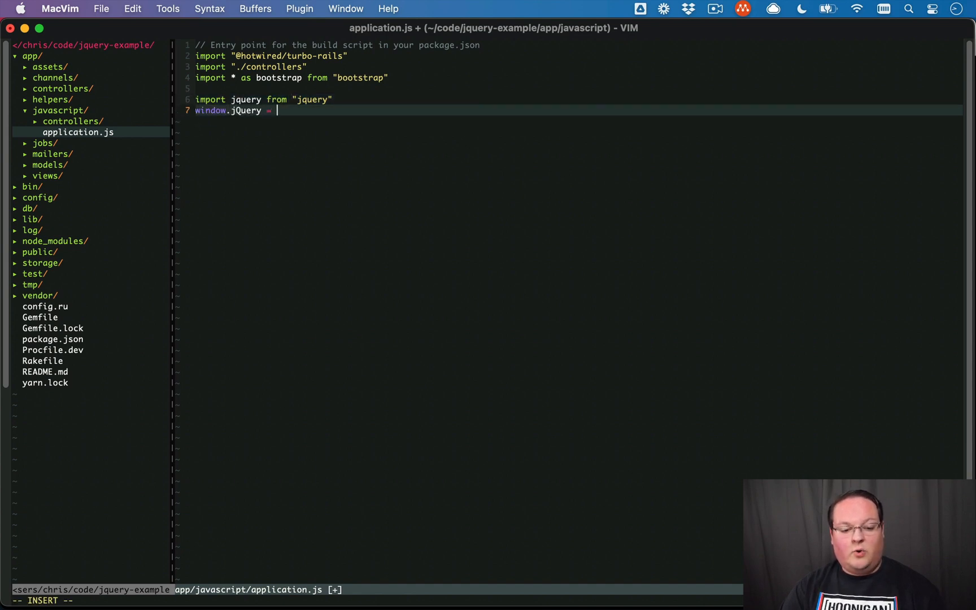
type("ry")
key("Return")
type("dow.")
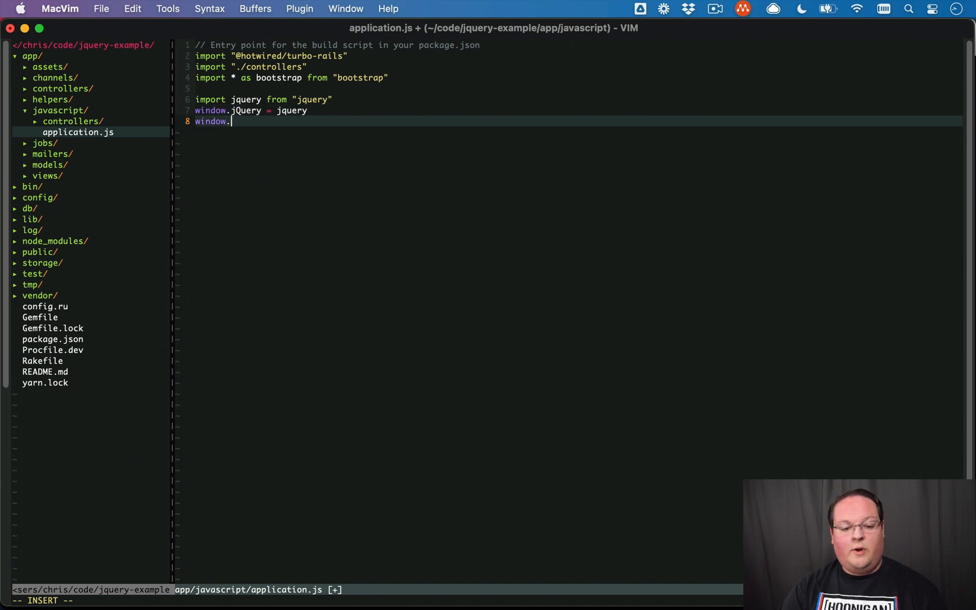
type("$ = jquery")
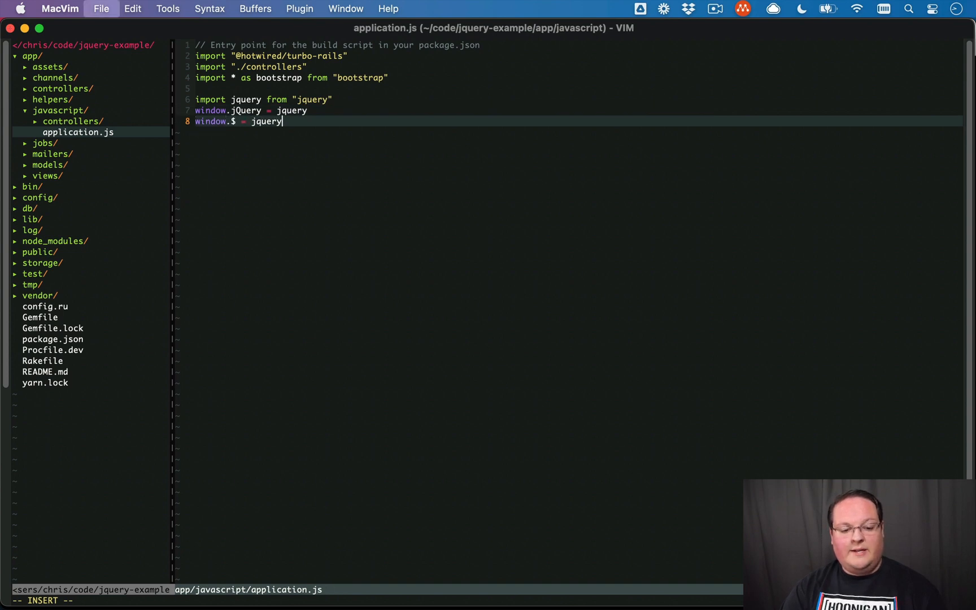
key("Escape")
key("k")
key("k")
key(":w")
key("Return")
- Add a $(function() { console.log("hello world") }) ready callback, save, and return to the terminal
key("j")
key("j")
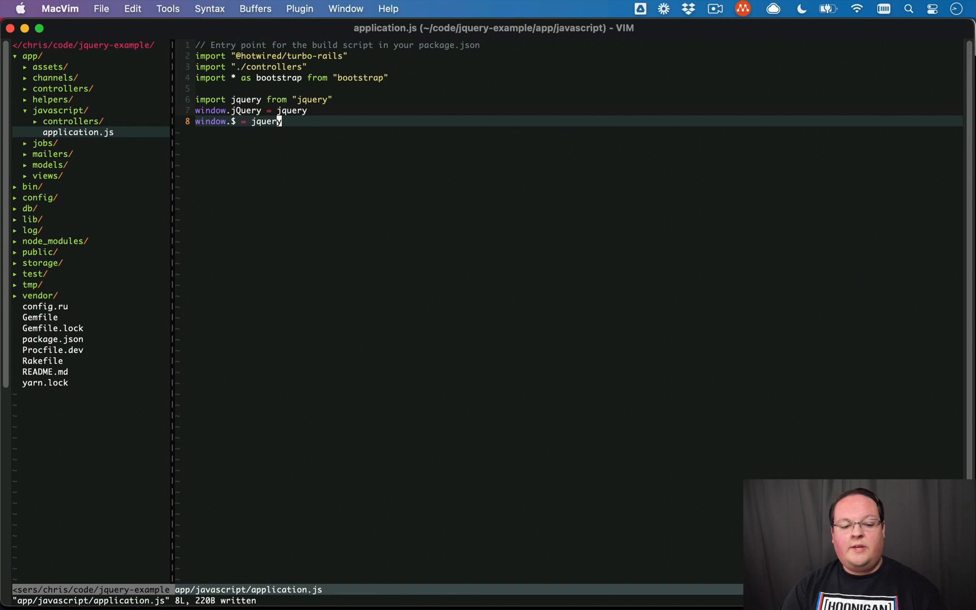
key("shift+v")
key("k")
key("k")
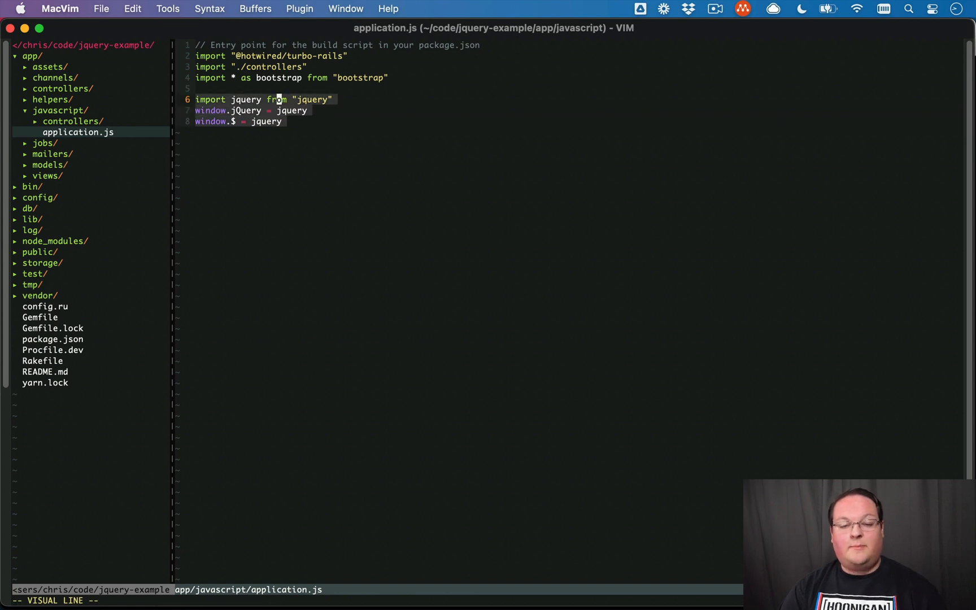
key("Escape")
key("j")
key("j")
key("o")
key("Return")
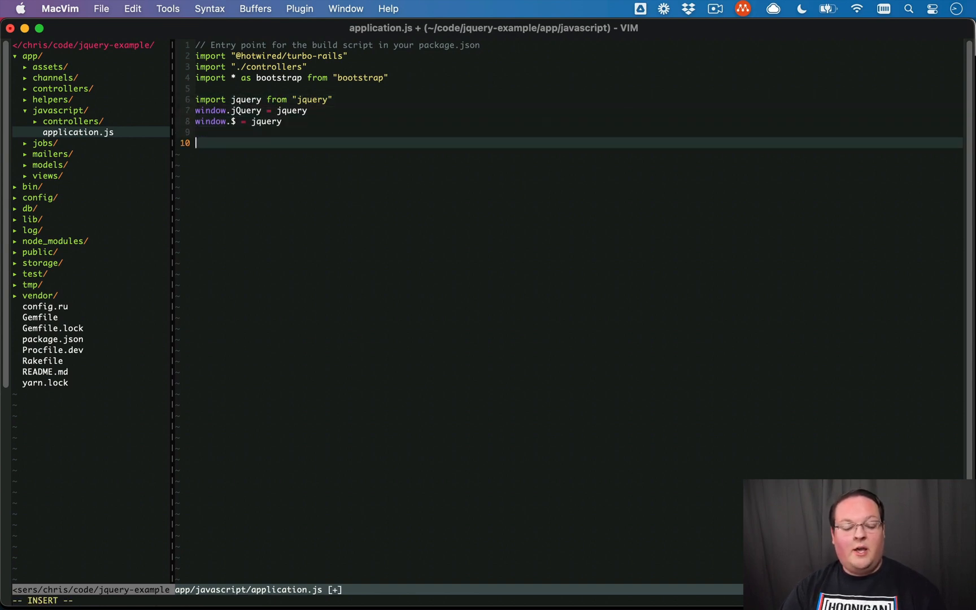
type("ion() {")
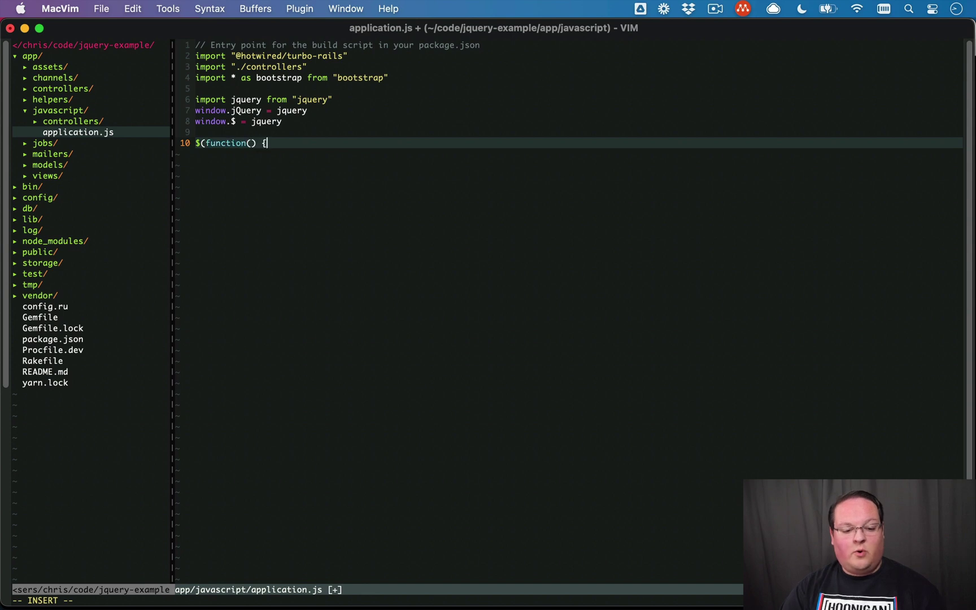
key("Return")
type("})")
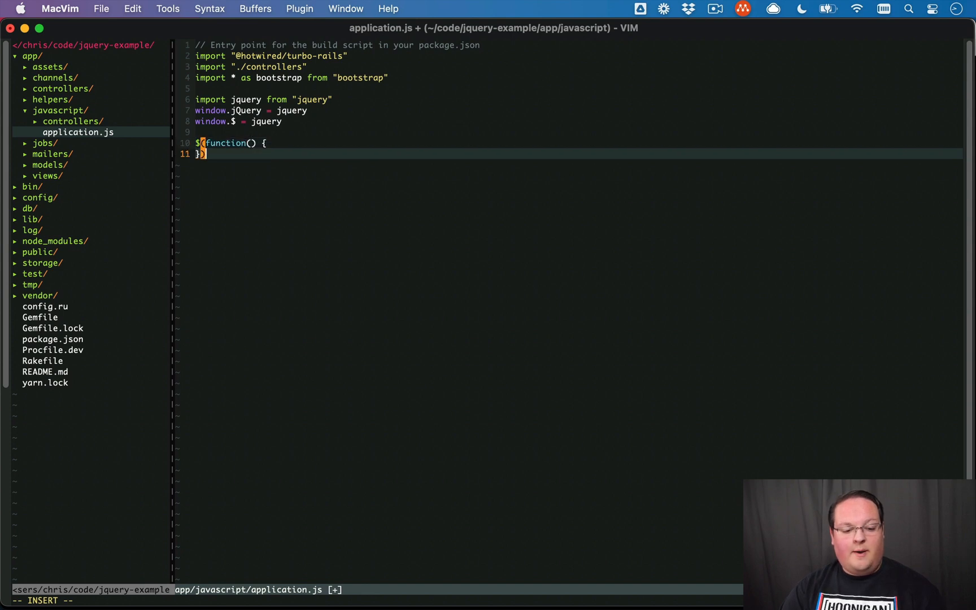
key("Escape")
key("shift+o")
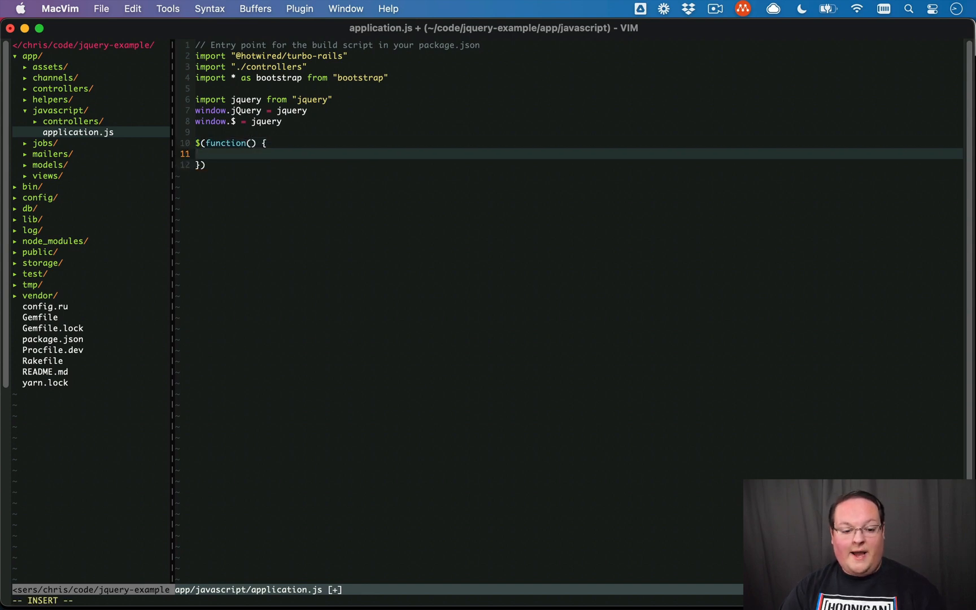
type("le.log")
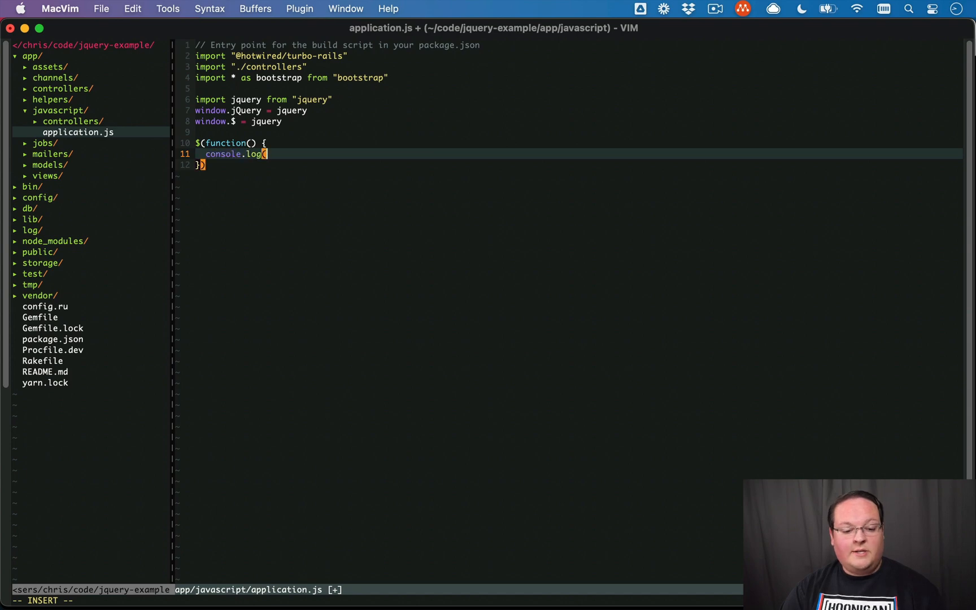
type("(\"hello world")
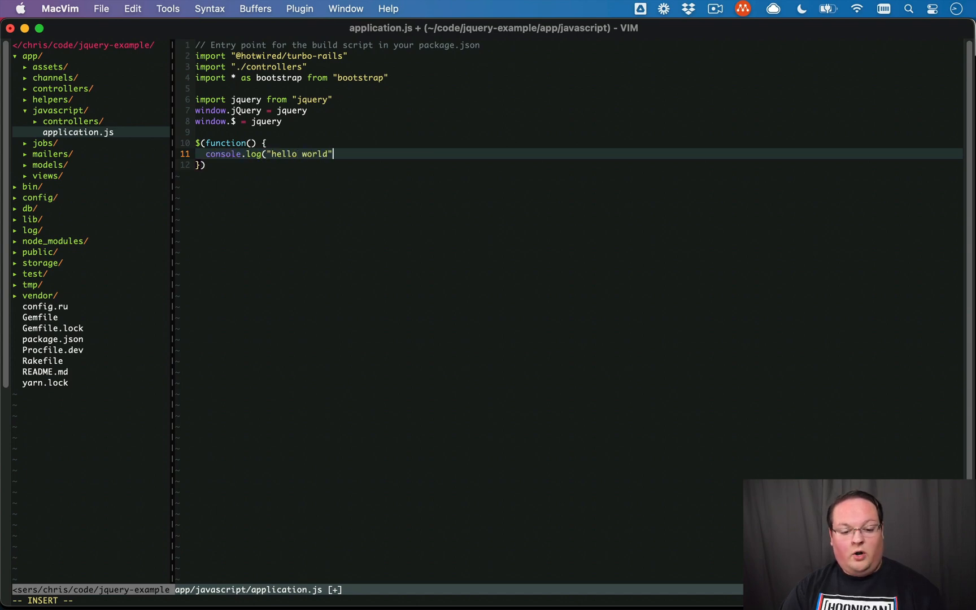
type(")")
key("super+s")
key("super+Tab")
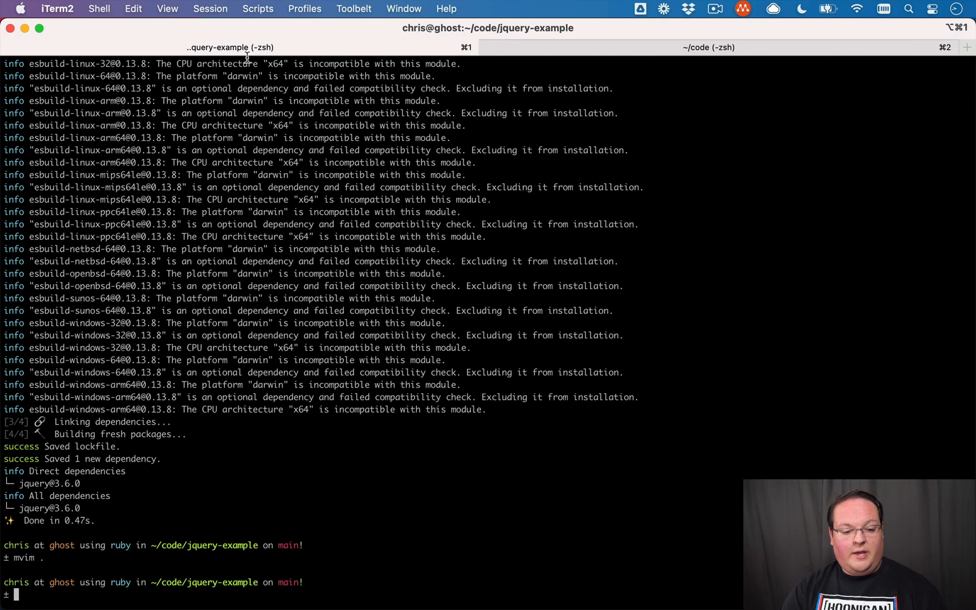
type("rails g ")
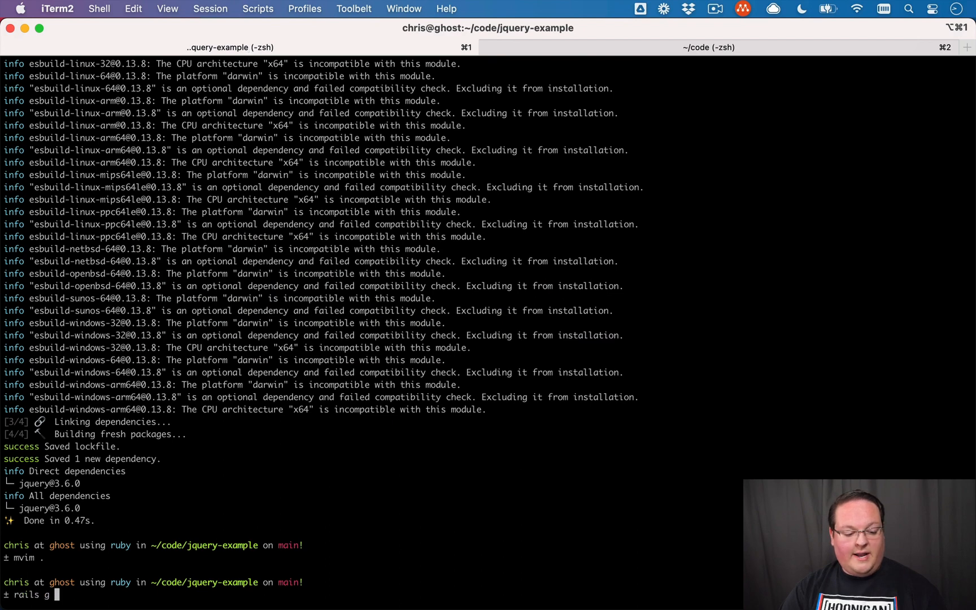
type("controller main in")
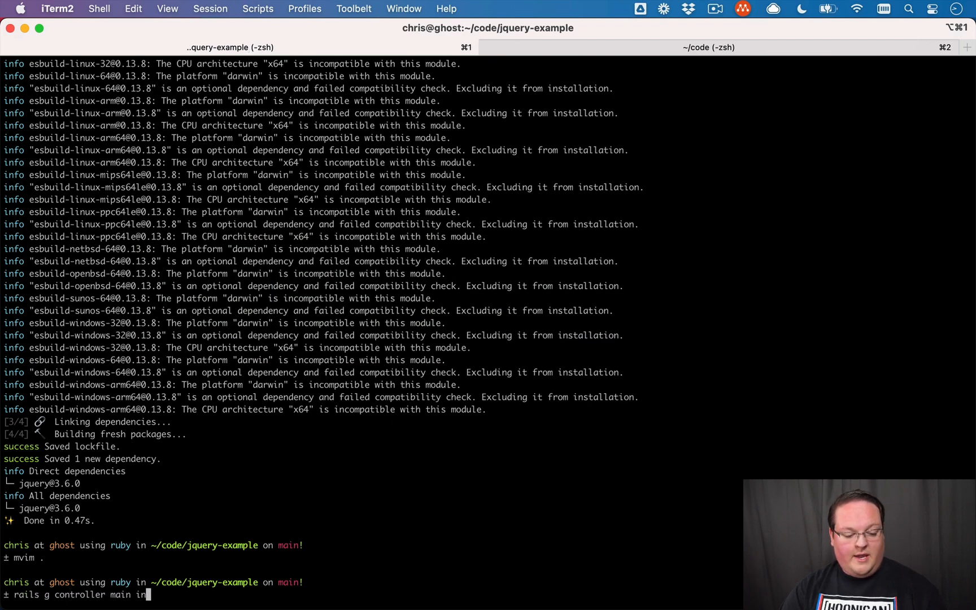
type("dex")
- Generate the main controller with index and make main#index the root route in config/routes.rb
key("Return")
key("super+Tab")
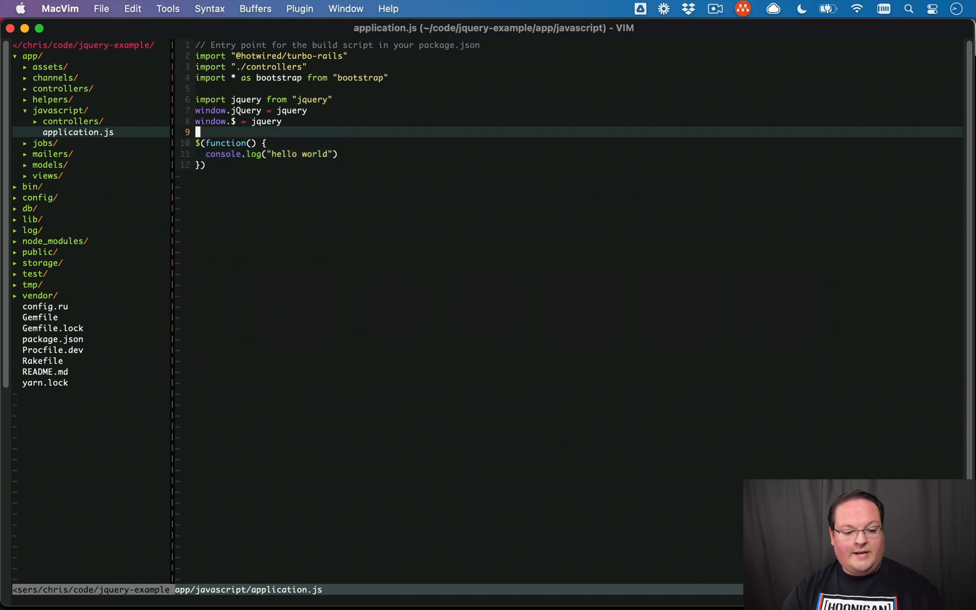
key("ctrl+p")
type("routes")
key("ctrl+x")
key("j")
key("w")
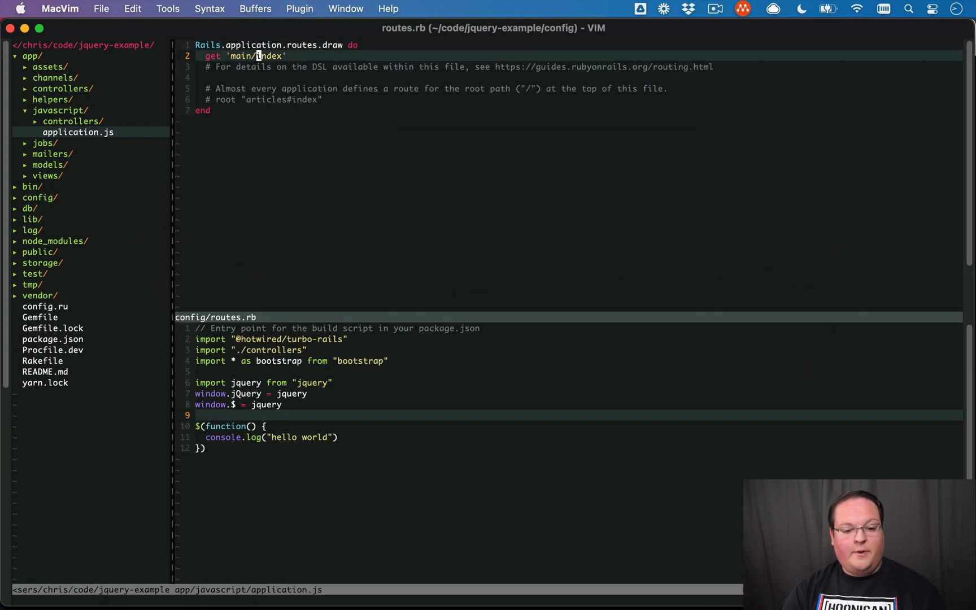
type("bcwroot")
key("Escape")
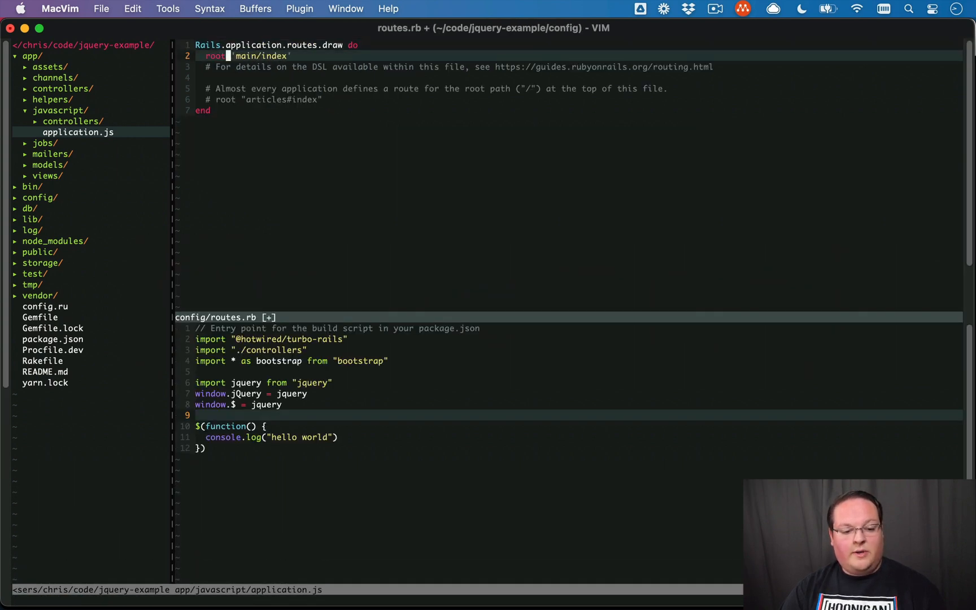
type(":wq")
key("Return")
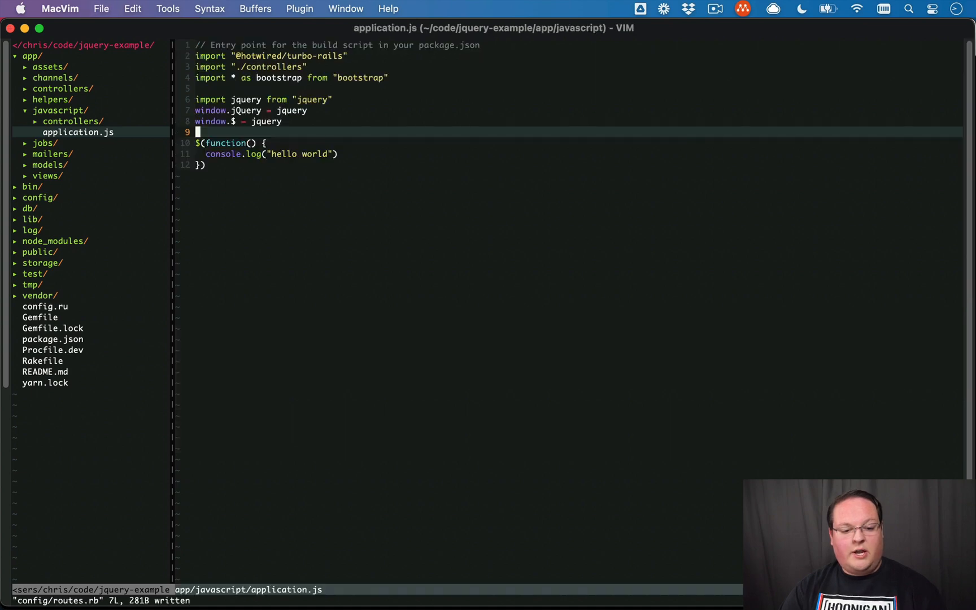
- Start the development server with bin/dev and switch to the browser
key("super+Tab")
type("bin/dev")
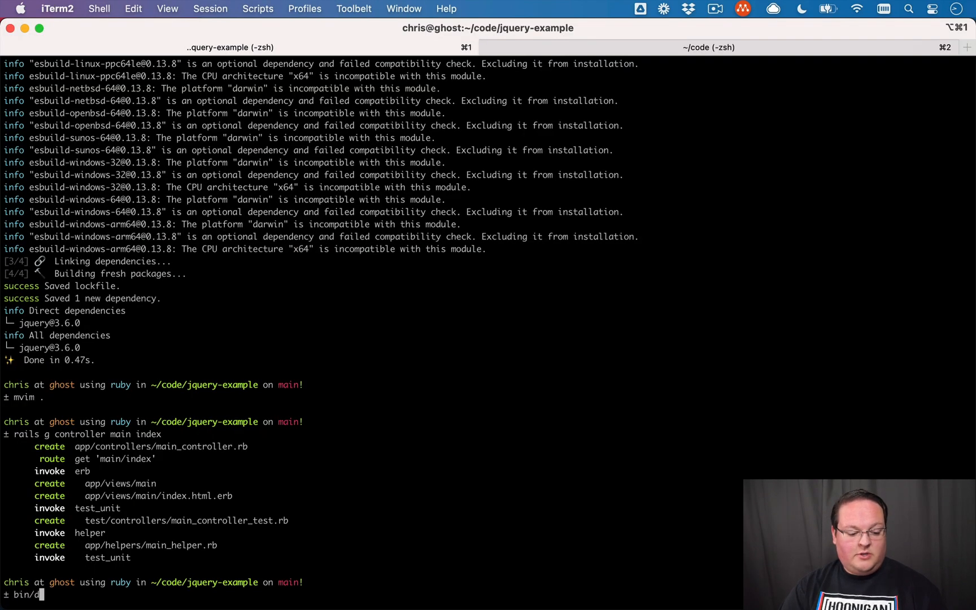
key("Return")
key("super+Tab")
key("Tab")
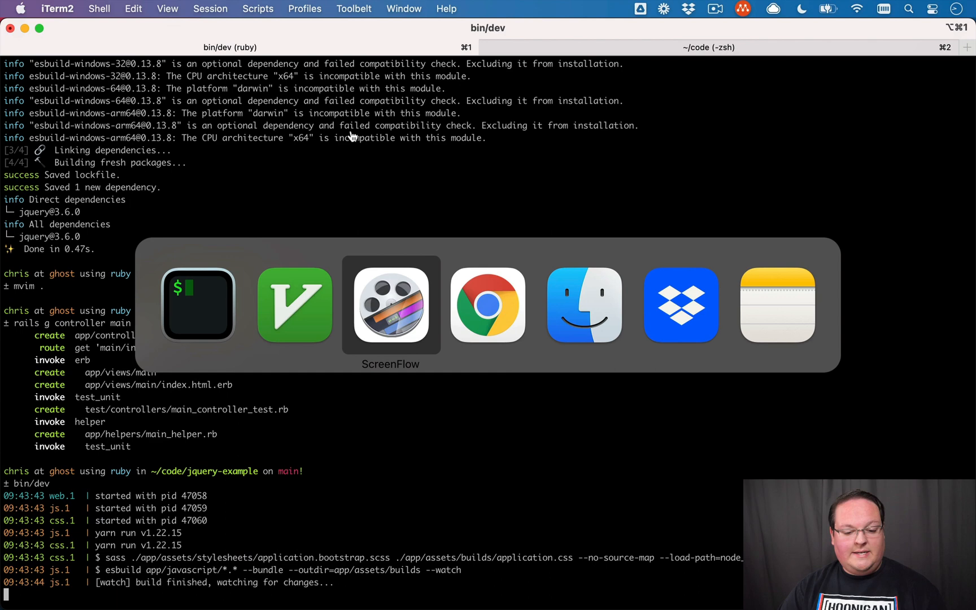
key("Tab")
key("super+t")
type("l")
- Load localhost:3000 and open the DevTools console showing the hello world log
key("Down")
key("Down")
key("Return")
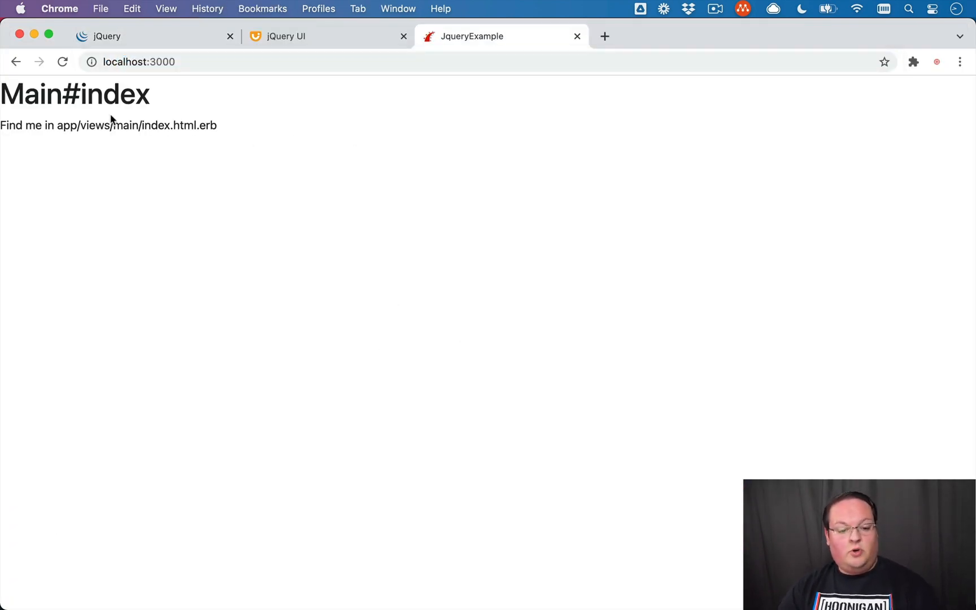
key("super+alt+j")
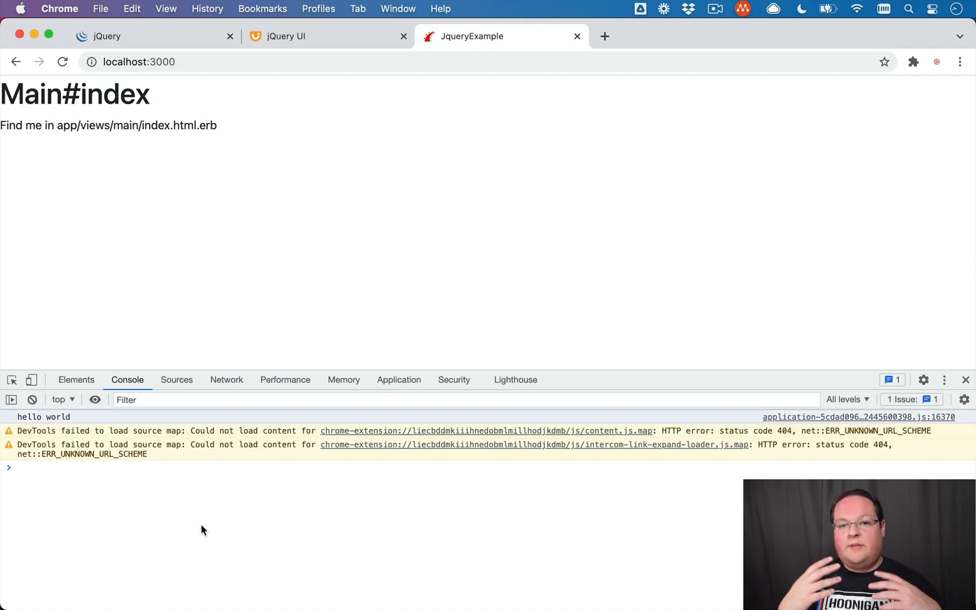
- Review the window.jQuery and window.$ lines in application.js, then return to the terminal
key("super+Tab")
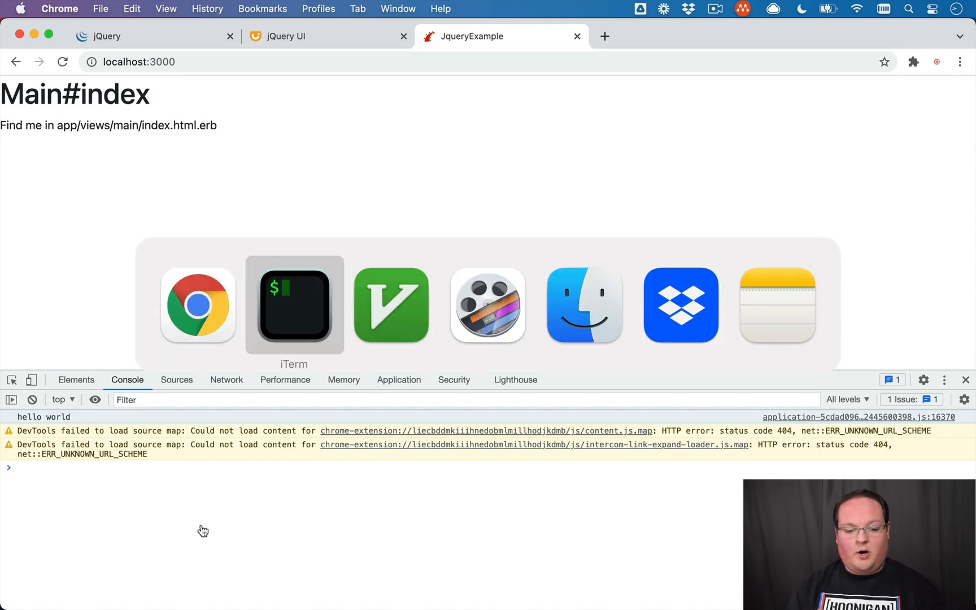
key("Tab")
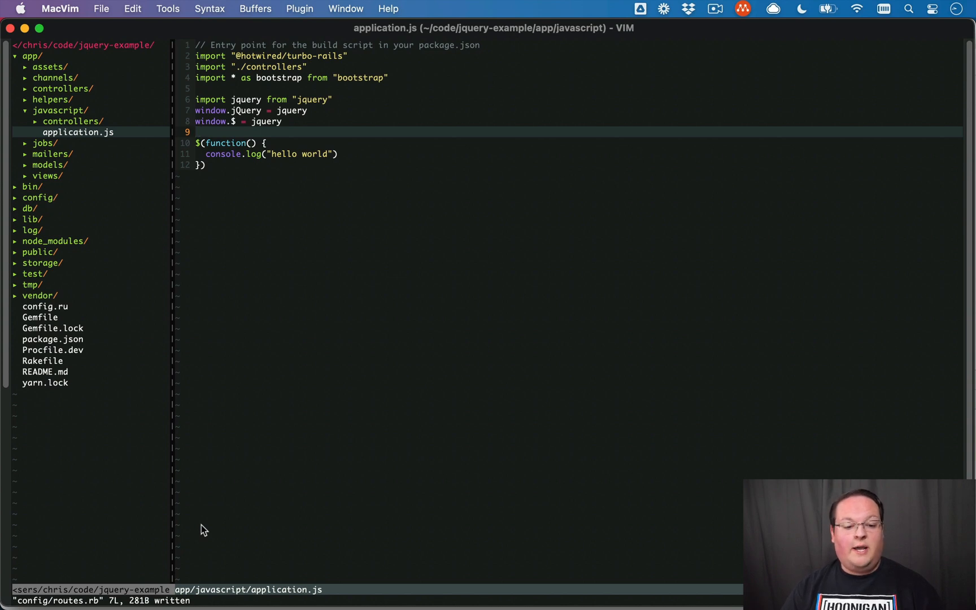
key("k")
key("k")
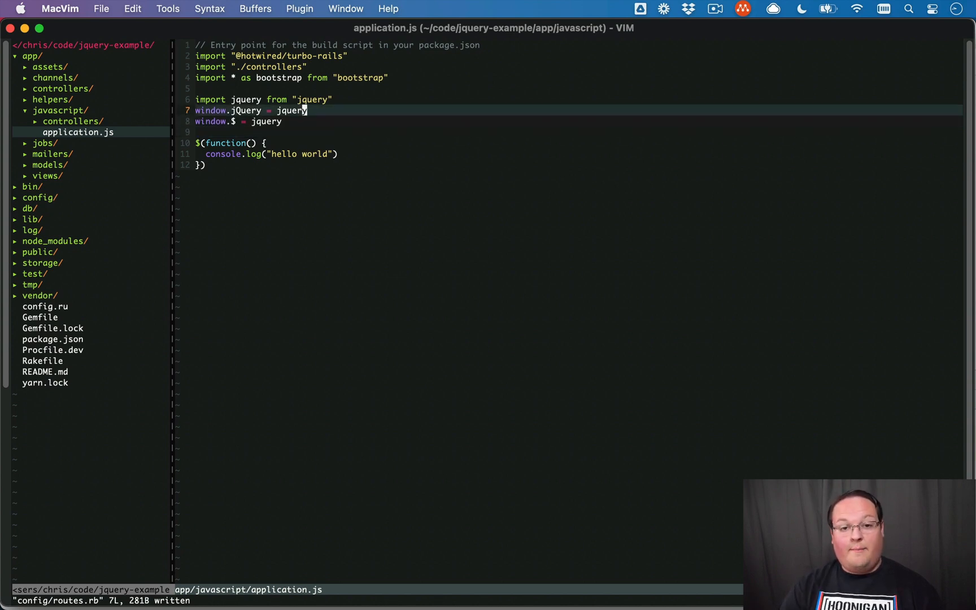
key("j")
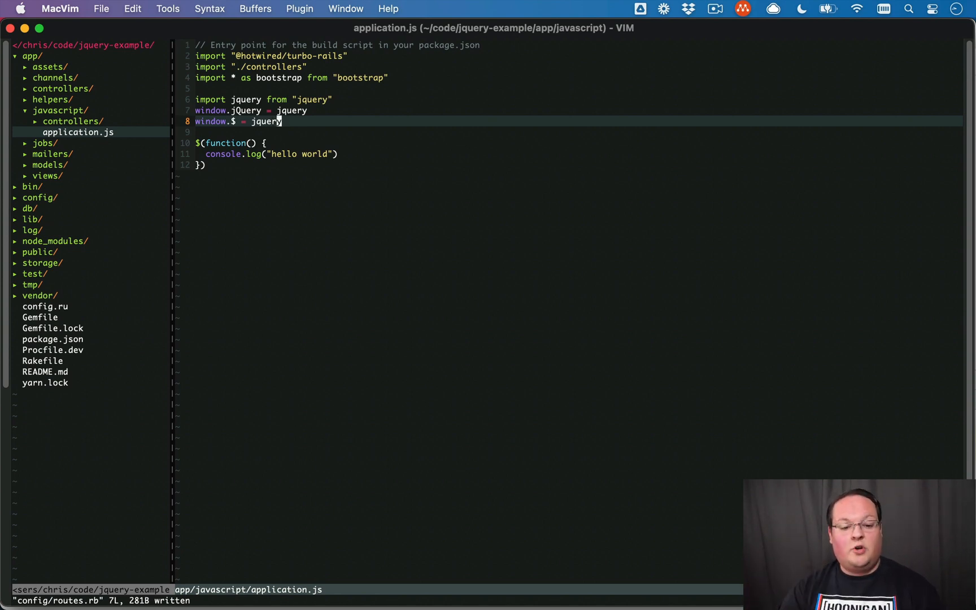
key("j")
key("super+Tab")
key("Tab")
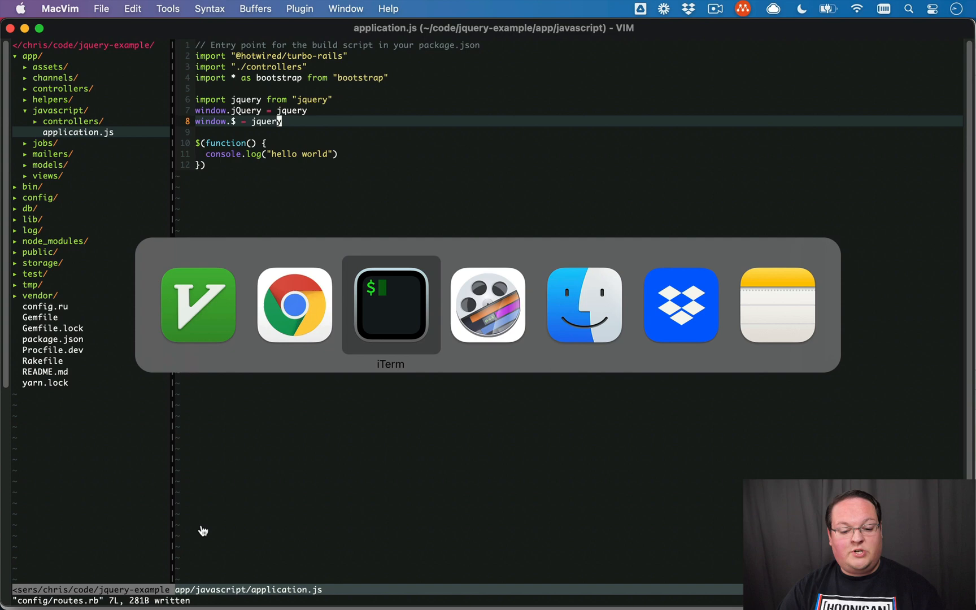
- In the second shell tab, cd into jquery-example and add the jquery-ui package with yarn
key("super+2")
type("yar")
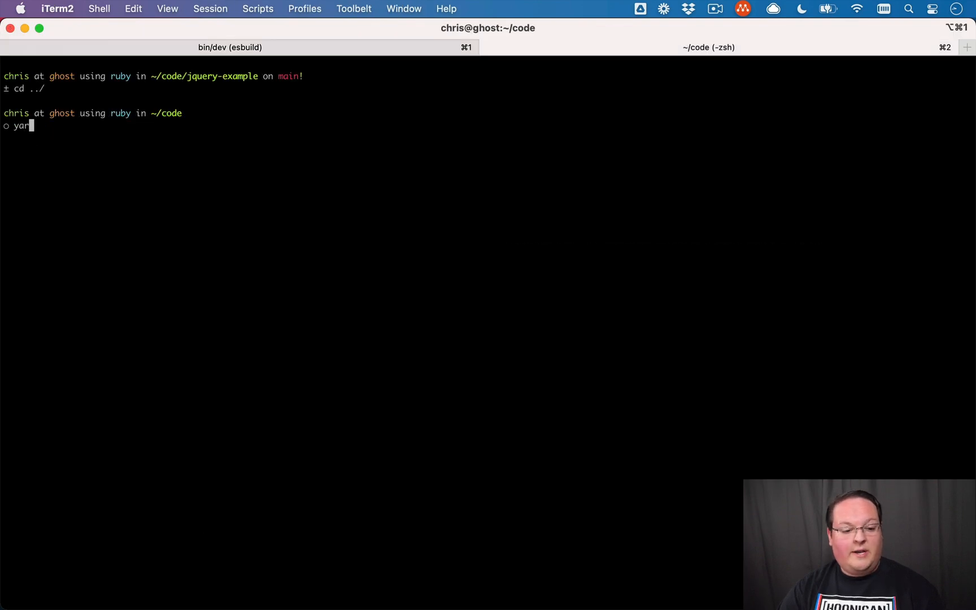
key("BackSpace")
key("BackSpace")
type("cd jq")
key("Tab")
key("Return")
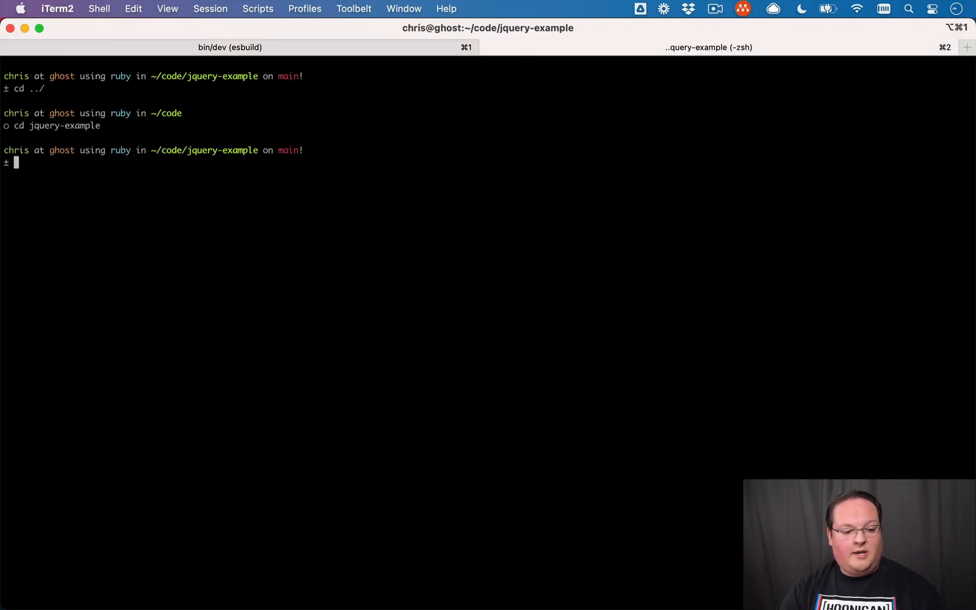
type("yarn add jque")
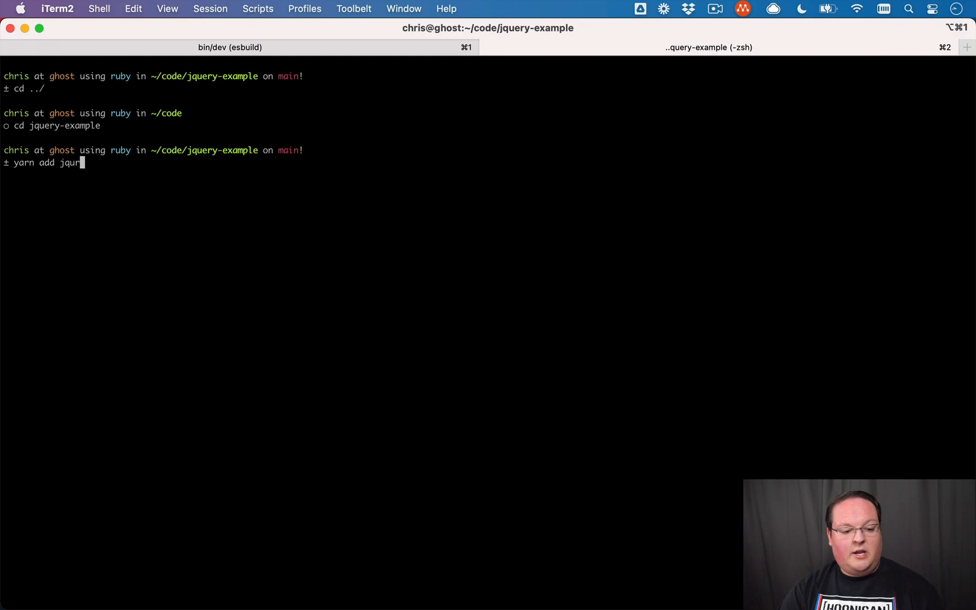
type("ry-ui")
key("Return")
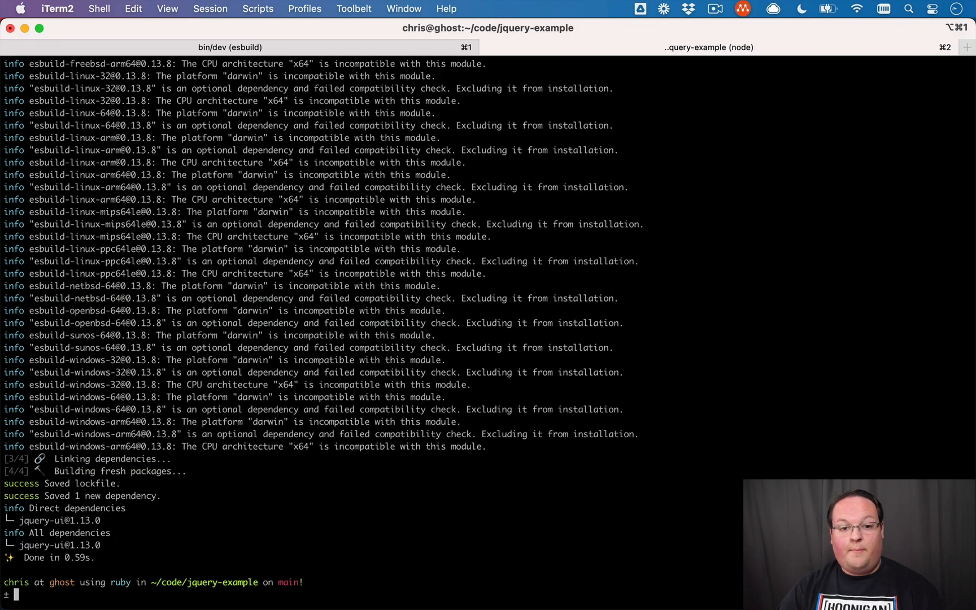
key("super+Tab")
- Add import "jquery-ui" after the jQuery globals in application.js and save
key("j")
key("o")
key("Return")
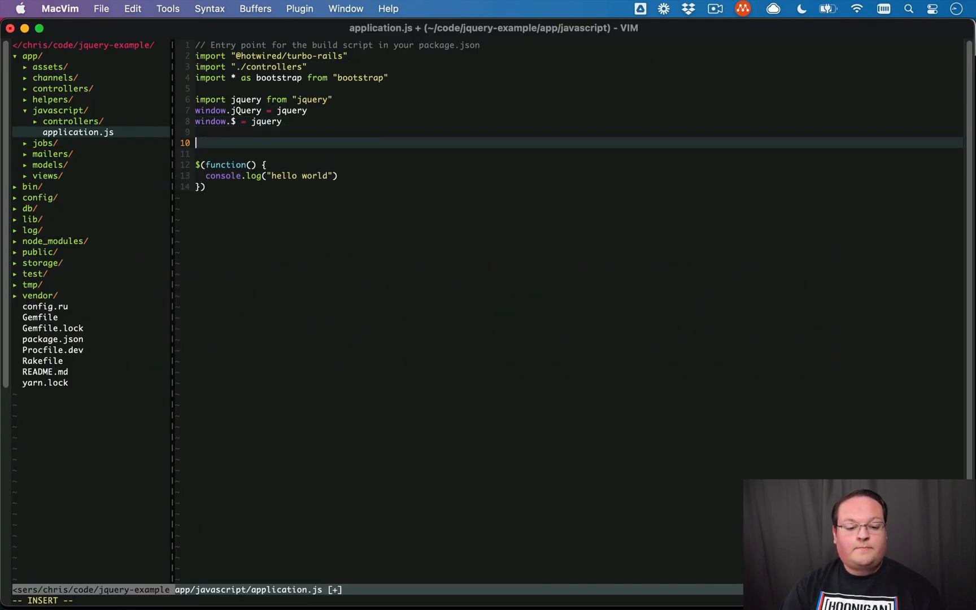
type("rt \"jquery-ui")
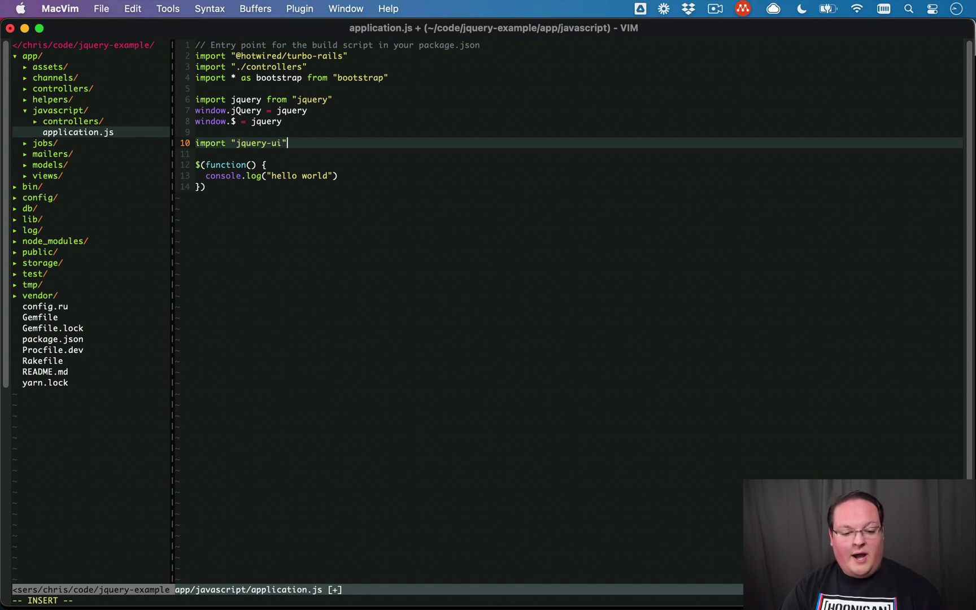
key("Escape")
key("super+s")
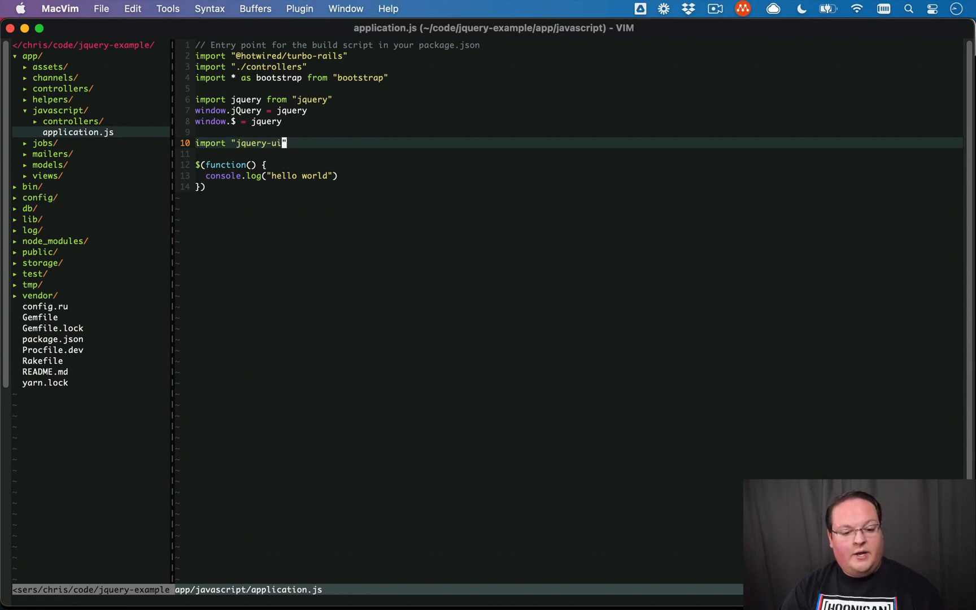
key("j")
- Review the jquery and jquery-ui import lines, save again, and switch to the browser
key("k")
key("k")
key("k")
key("w")
key("w")
key("w")
key("k")
key("k")
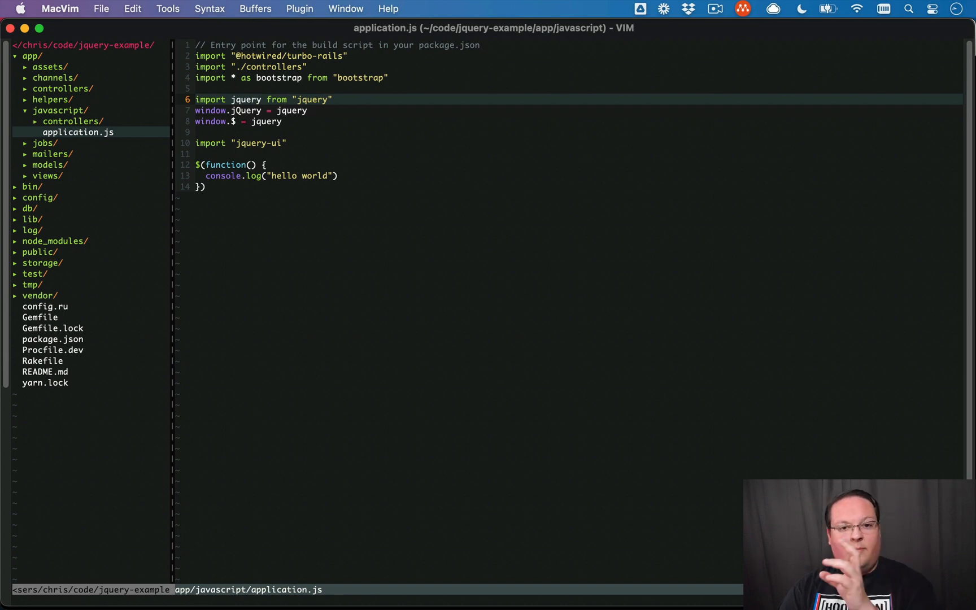
key("j")
key("j")
key("j")
key("j")
key("super+s")
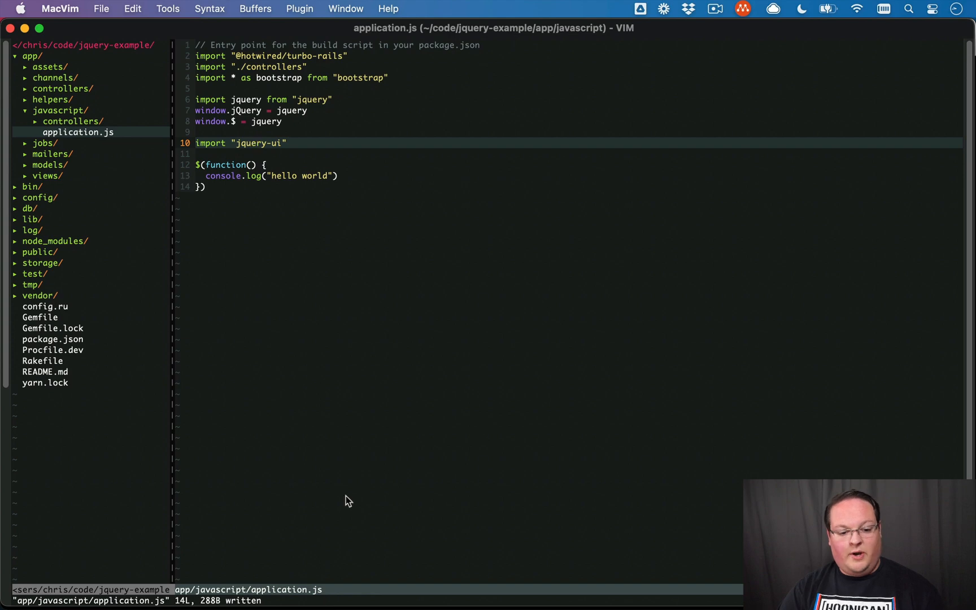
key("super+Tab")
key("Tab")
- Reload the page and open the source of the "jQuery is not defined" error
key("super+r")
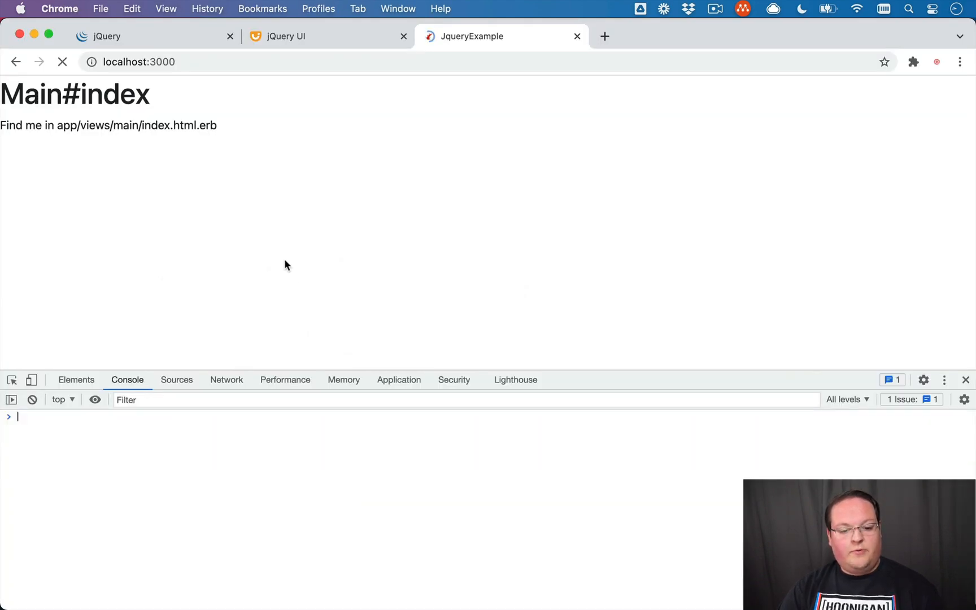
left_click(274, 414)
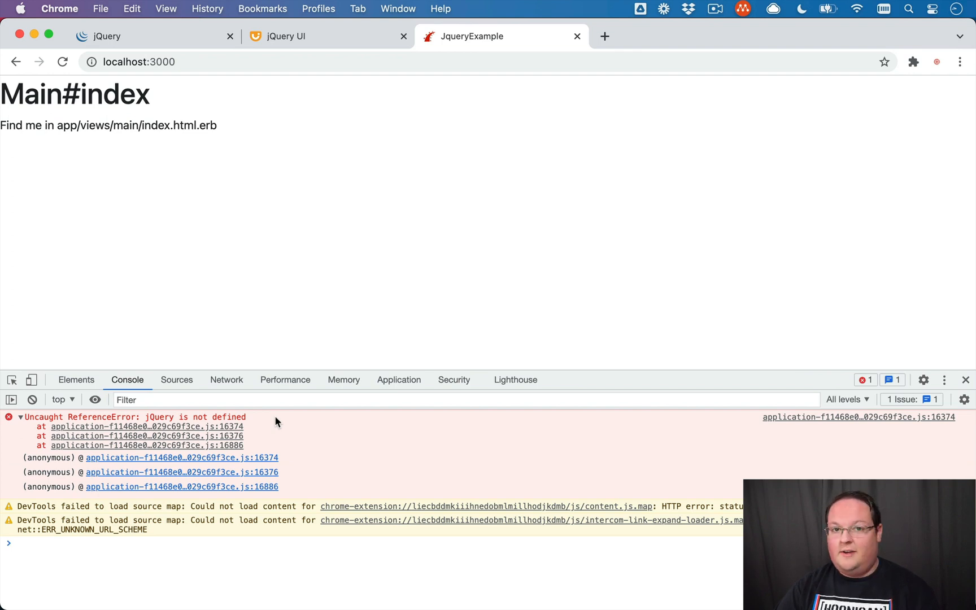
left_click(786, 417)
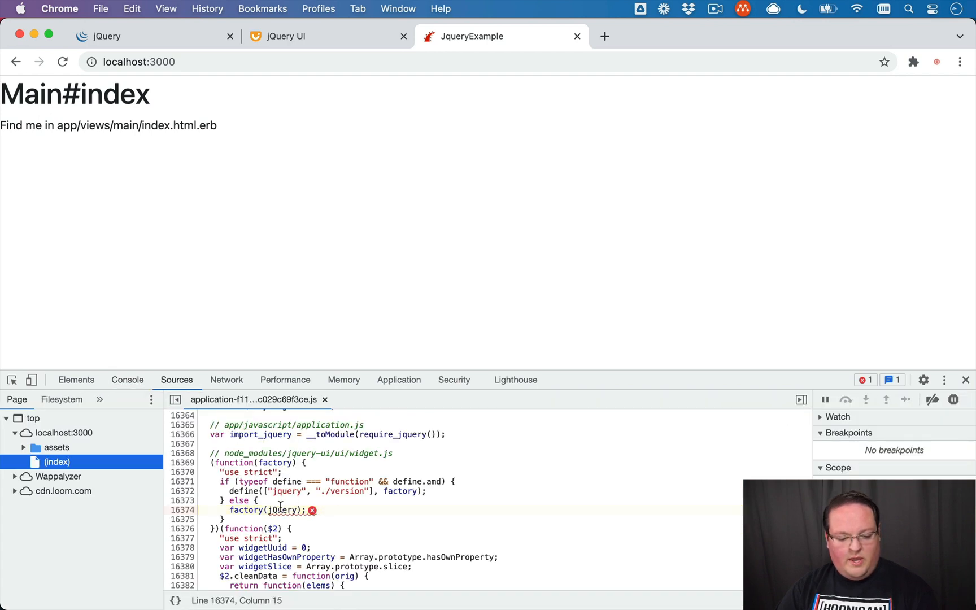
- Trace the failing factory(jQuery) call to jquery-ui's widget.js module in the bundle
double_click(324, 455)
triple_click(382, 452)
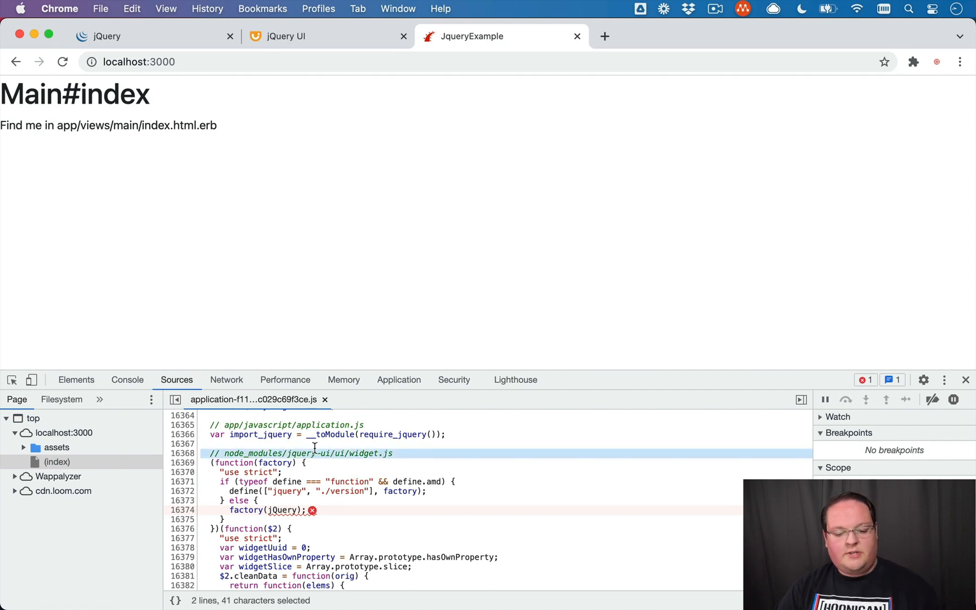
left_click(338, 426)
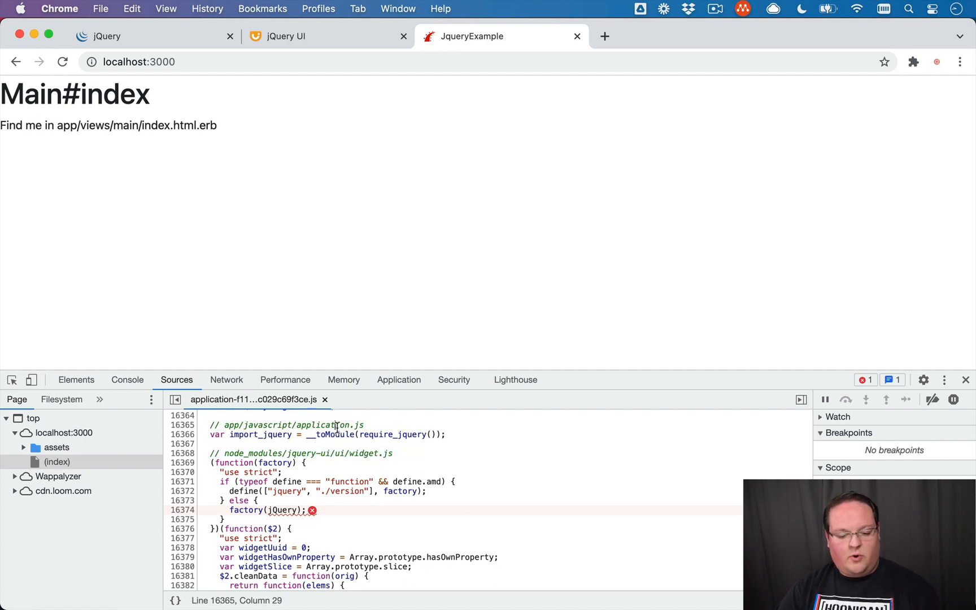
left_click_drag(379, 454, 384, 454)
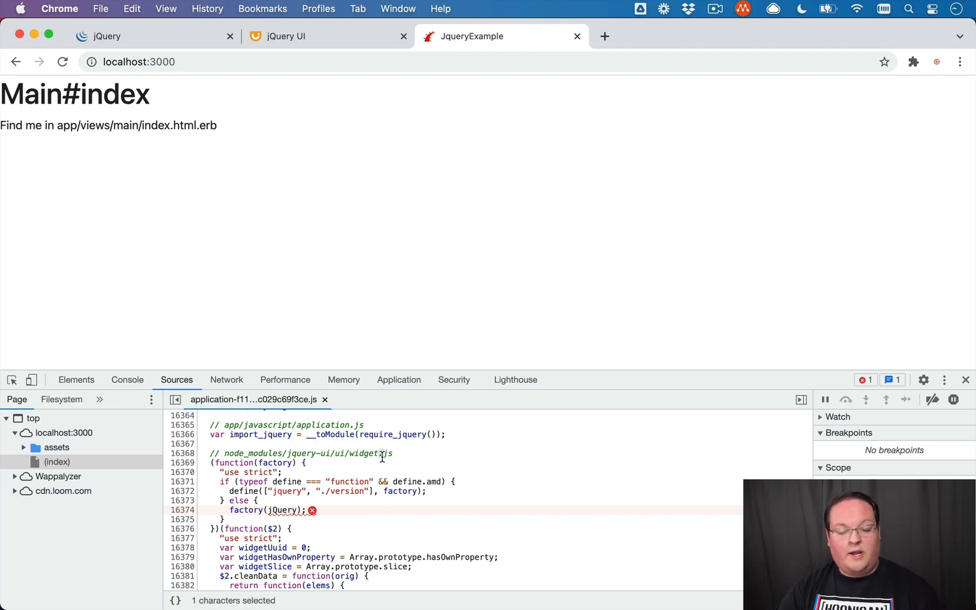
key("super+Tab")
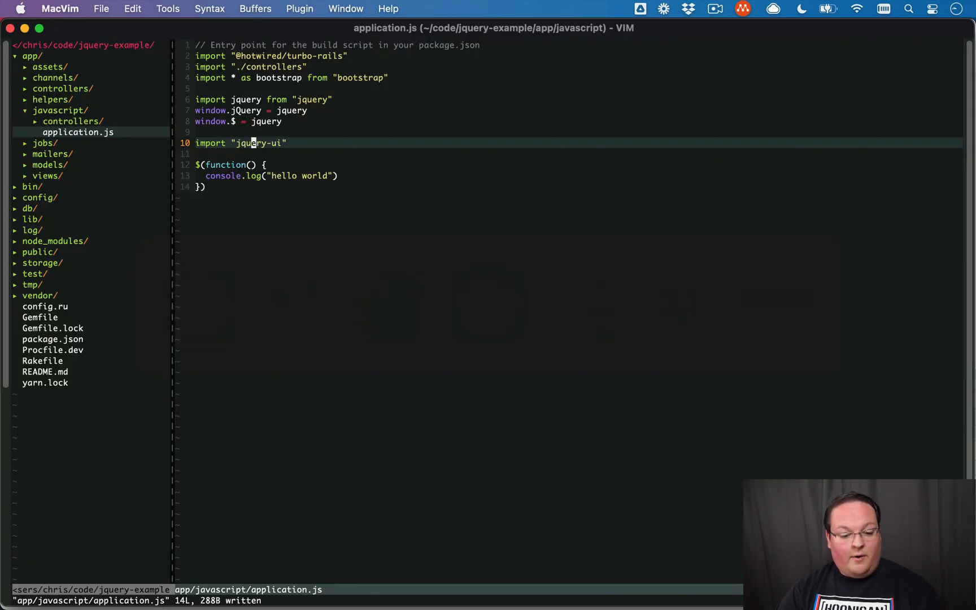
left_click(307, 122)
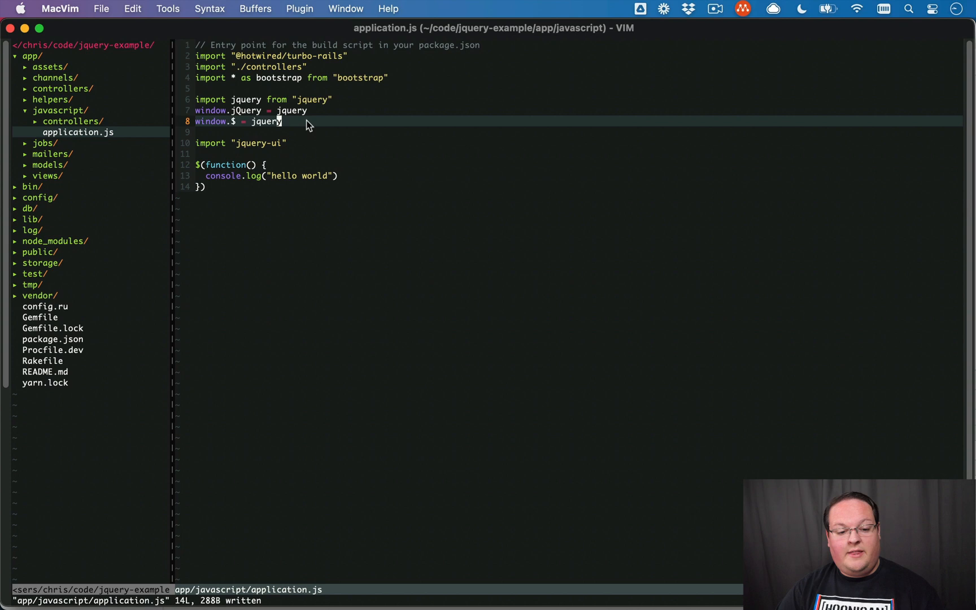
left_click(300, 144)
key("shift+v")
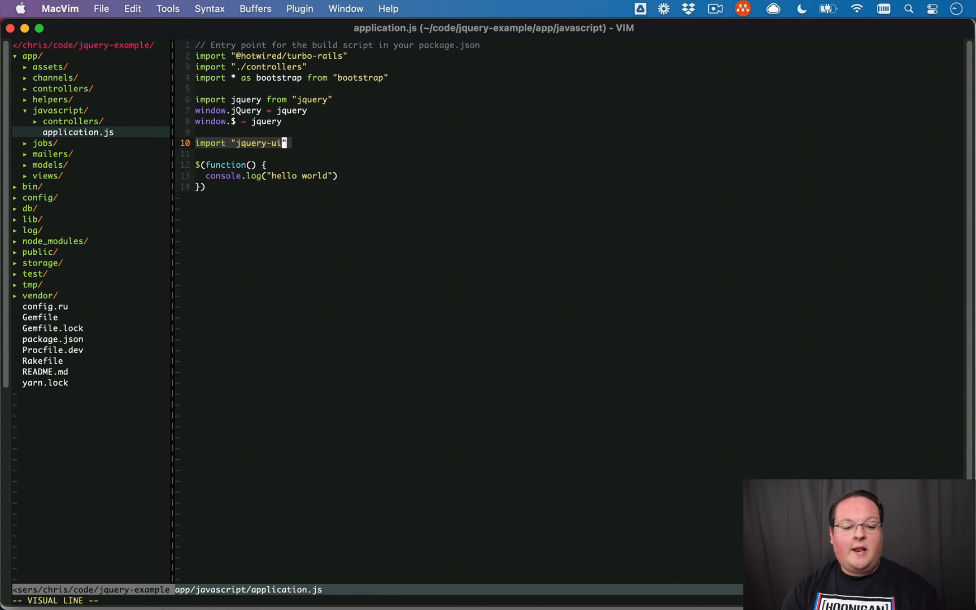
key("Escape")
key("d")
key("d")
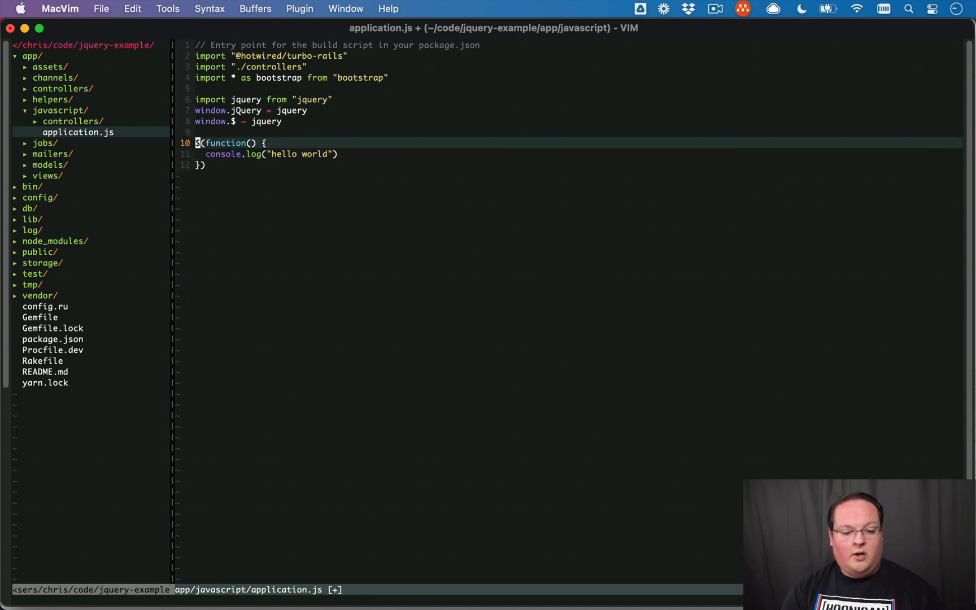
key("j")
key("j")
key("p")
key("O")
key("Escape")
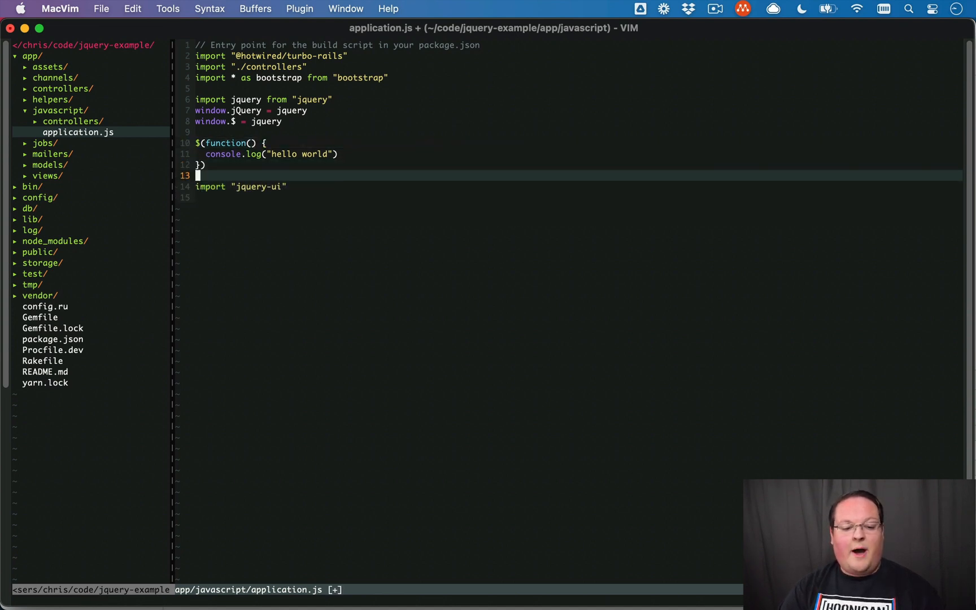
key("j")
key("j")
key("k")
key("j")
key("V")
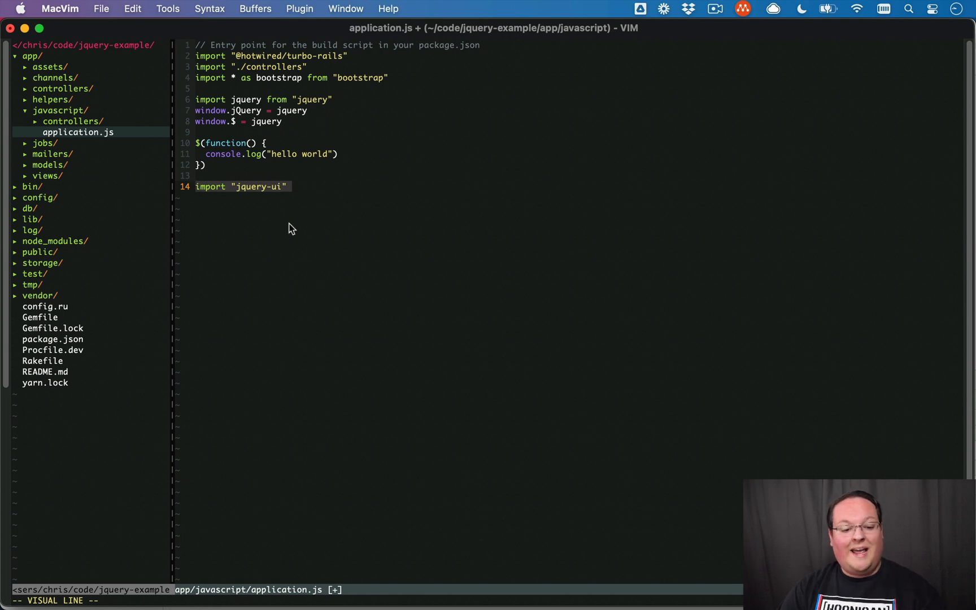
key("Escape")
key("d")
key("d")
key("k")
key("k")
key("k")
key("k")
key("k")
key("k")
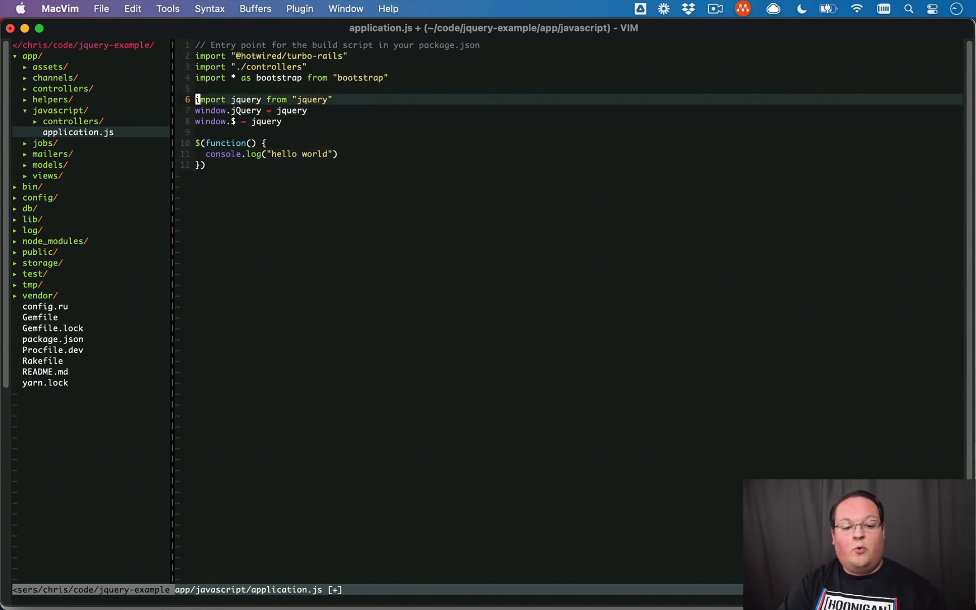
key("p")
key("O")
key("Escape")
key("d")
key("d")
key("k")
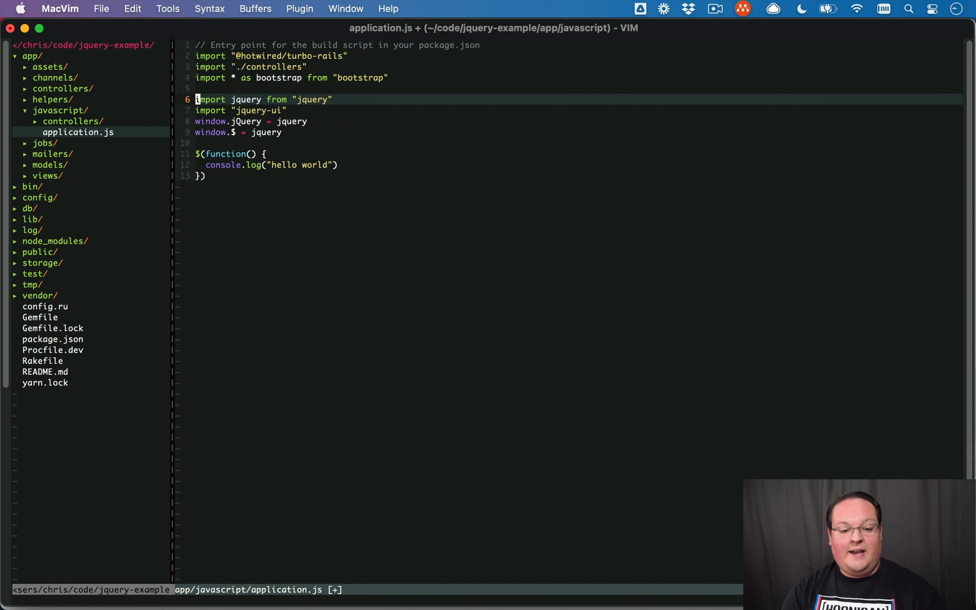
key("V")
key("Escape")
key("j")
key("V")
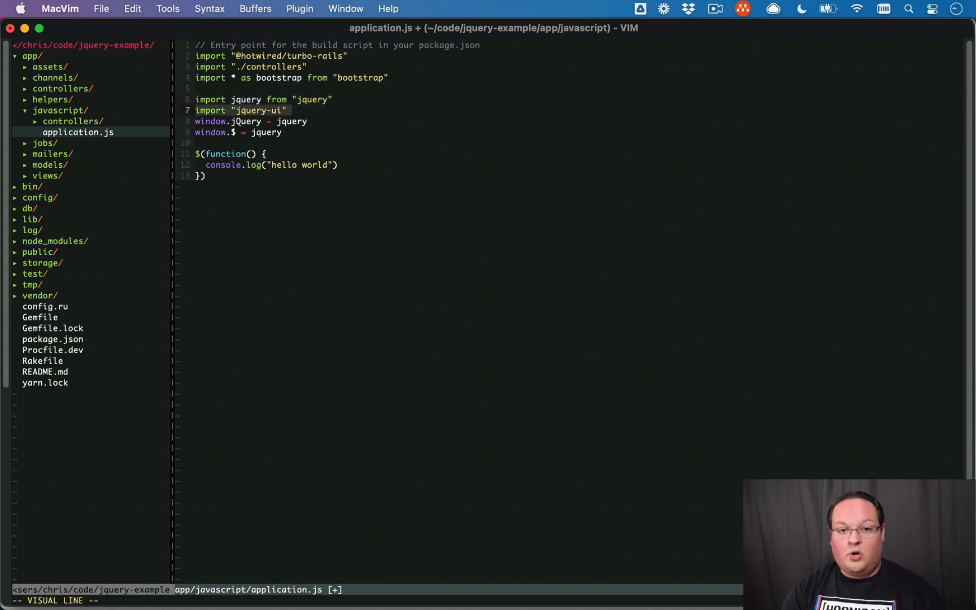
key("Escape")
key("j")
key("V")
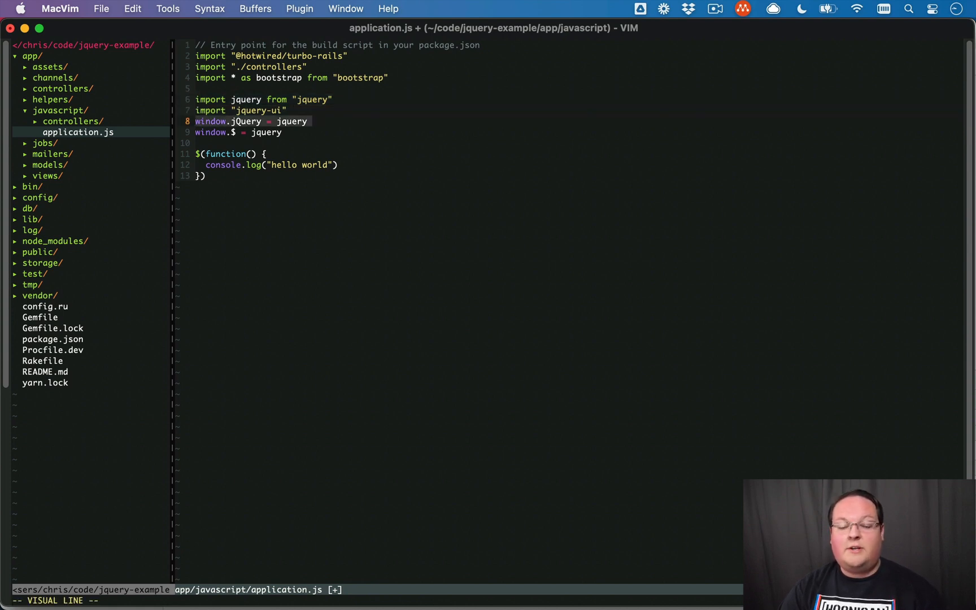
key("j")
key("Escape")
key("k")
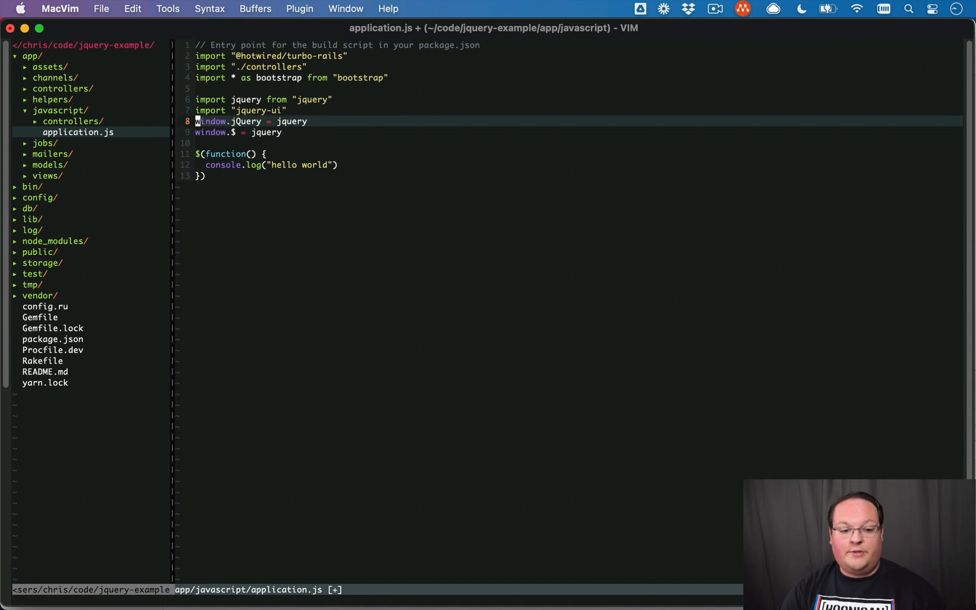
key("k")
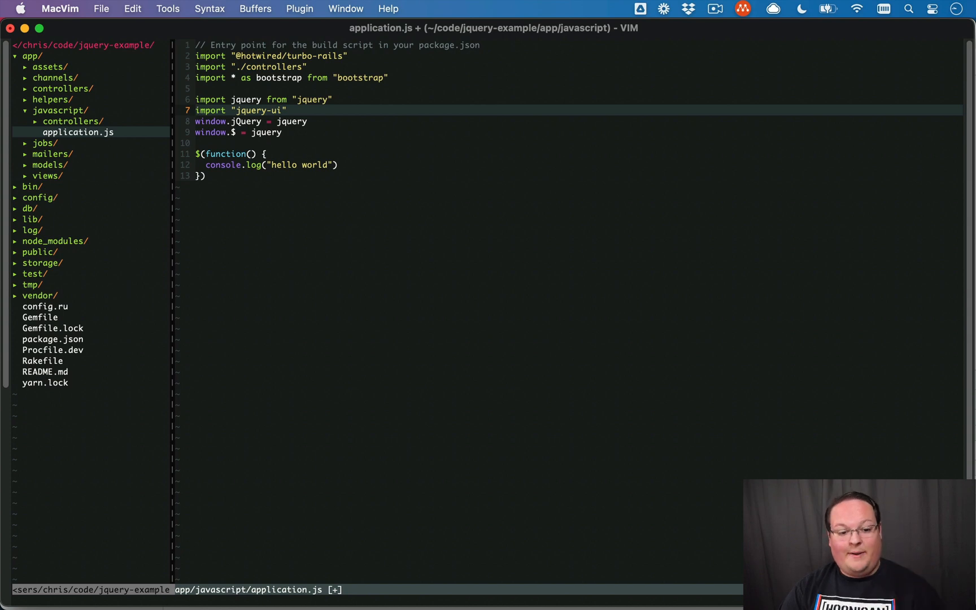
key("d")
key("d")
key("j")
key("p")
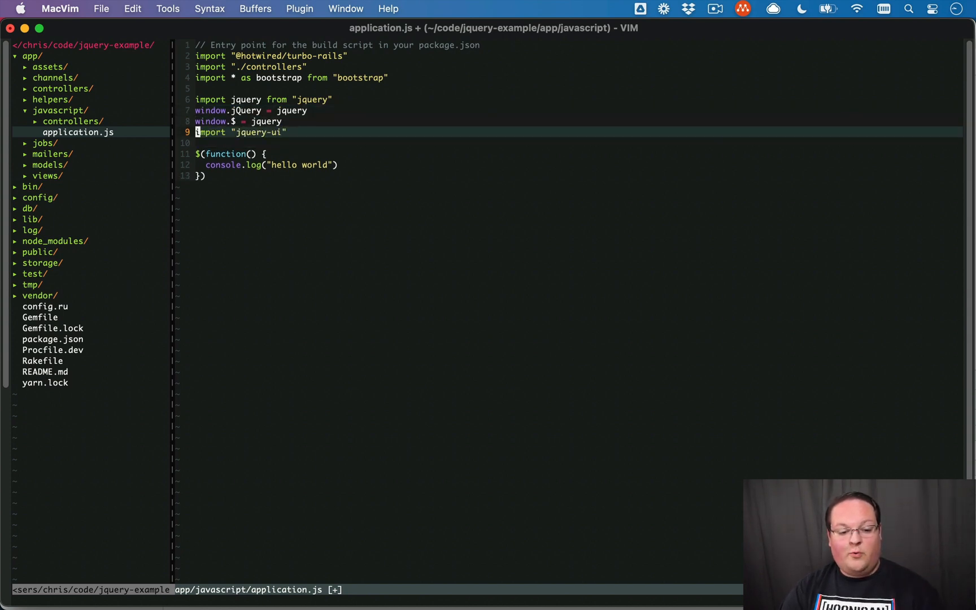
key("k")
key("o")
key("Escape")
key("j")
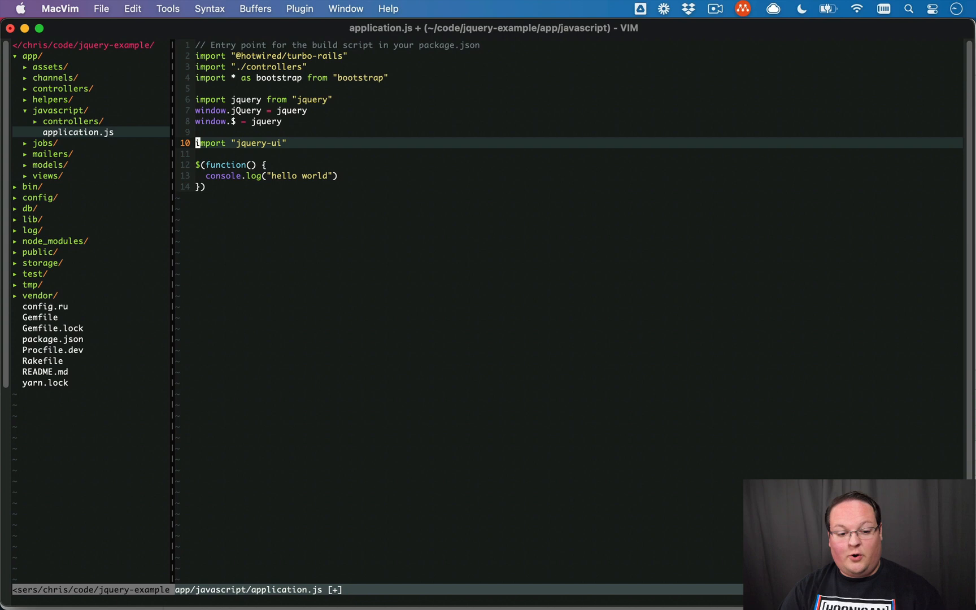
key("k")
key("k")
key("V")
key("k")
key("o")
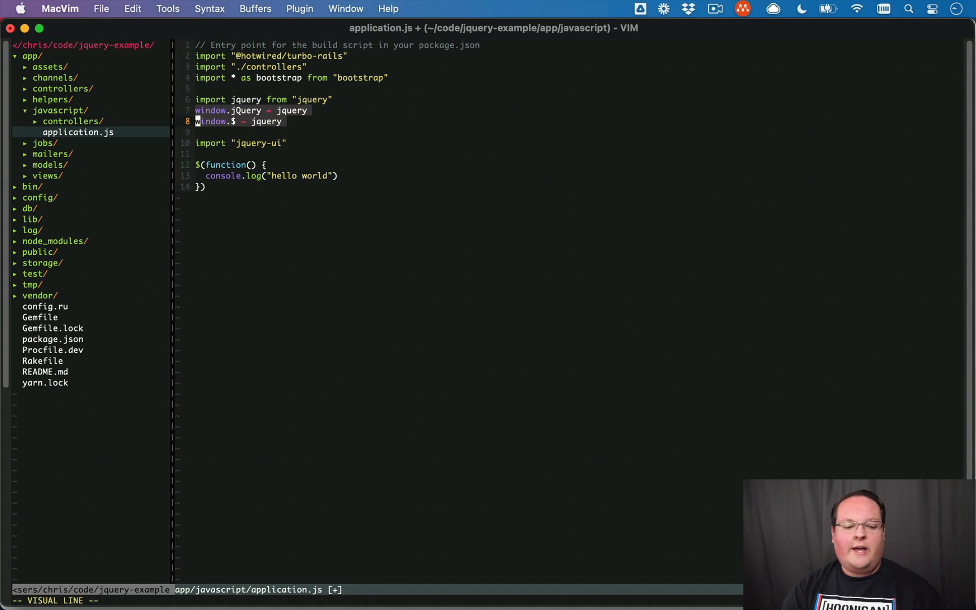
- Create src/jquery.js in the javascript folder and open it in a split beside application.js
key("Escape")
left_click(124, 120)
type("km")
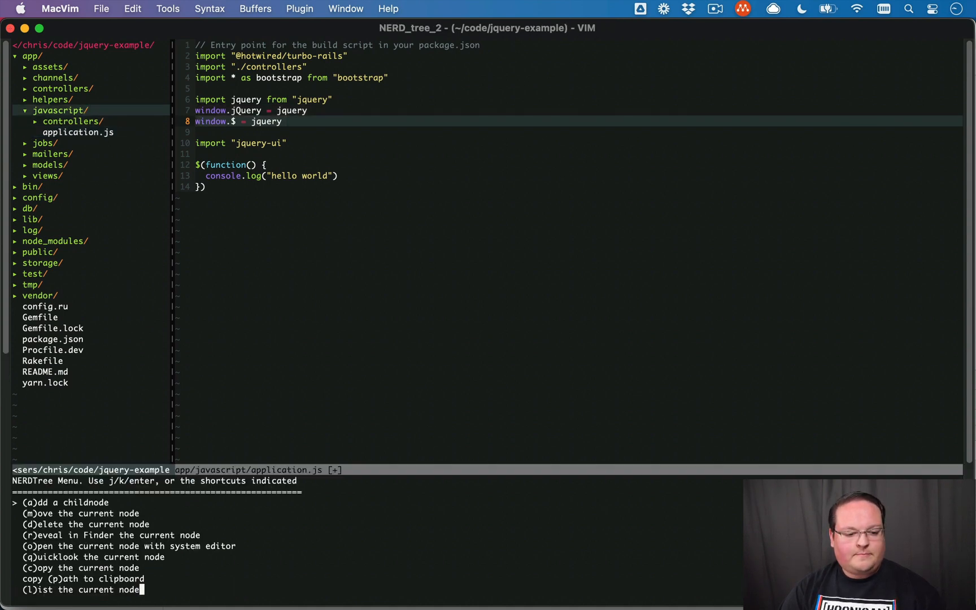
type("a")
type("c/jquery")
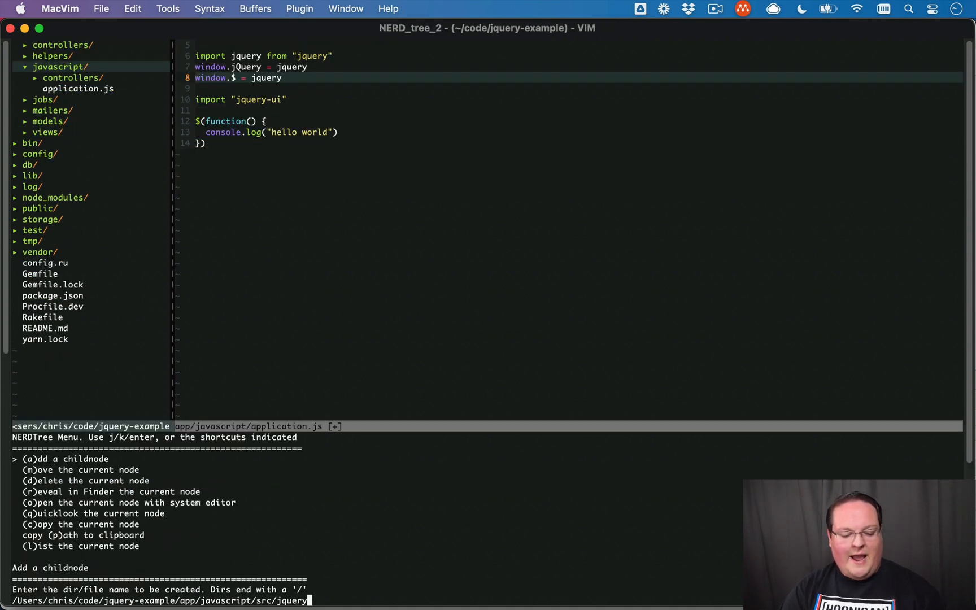
type("js")
key("Return")
key("j")
key("o")
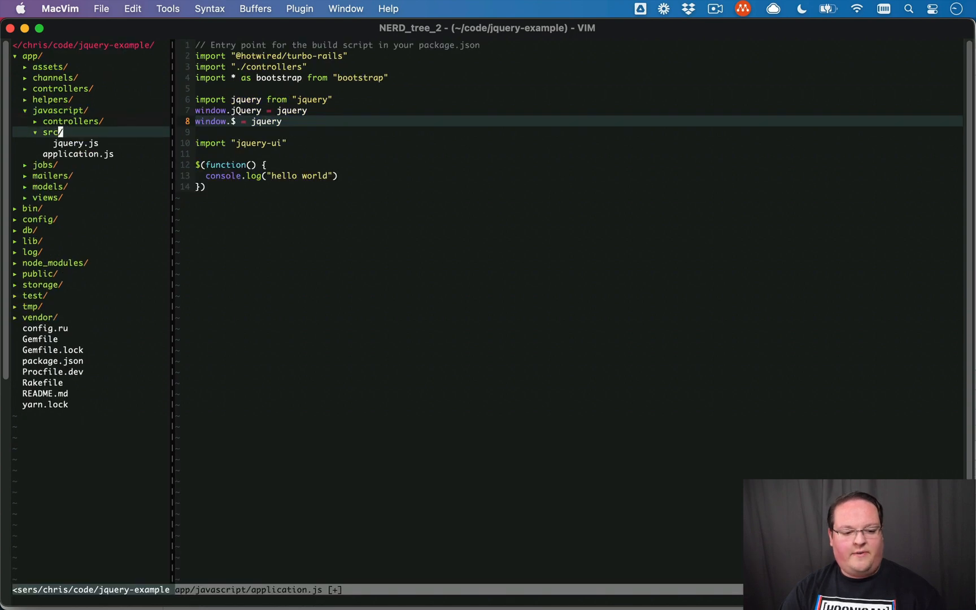
key("j")
key("s")
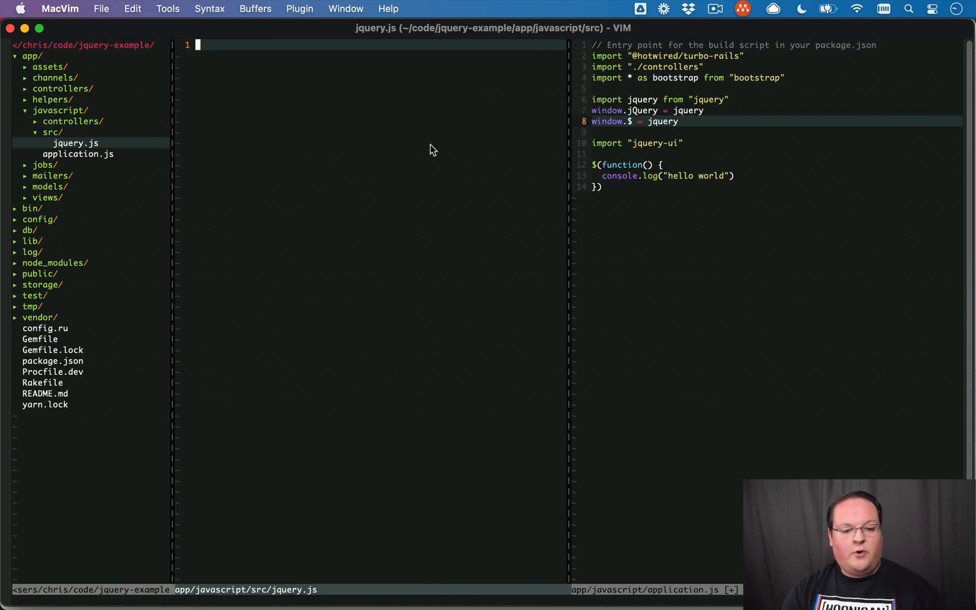
- Cut the jquery import and window global lines from application.js and paste them into jquery.js
left_click(687, 141)
key("k")
key("shift+v")
key("k")
key("k")
key("d")
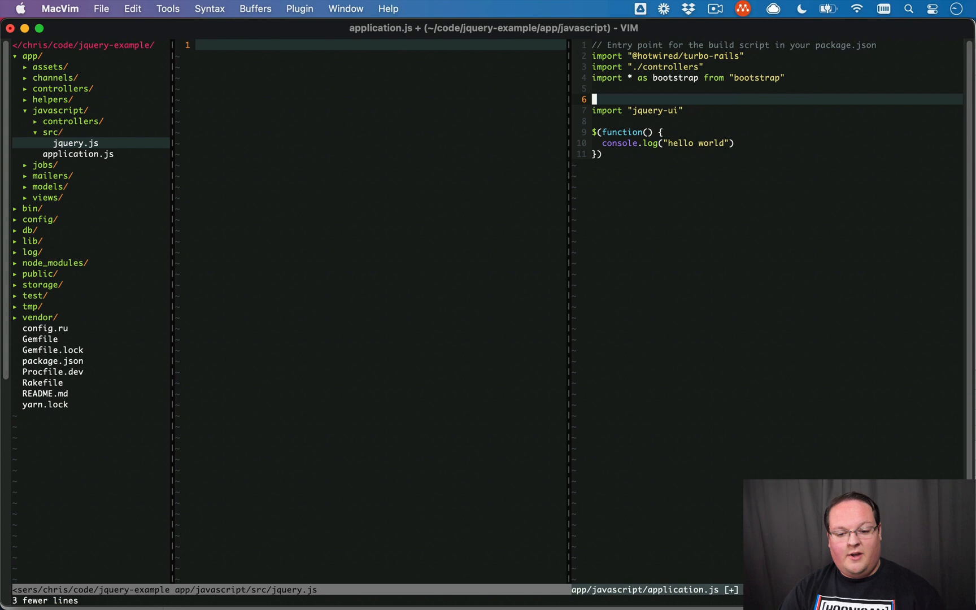
key("shift+p")
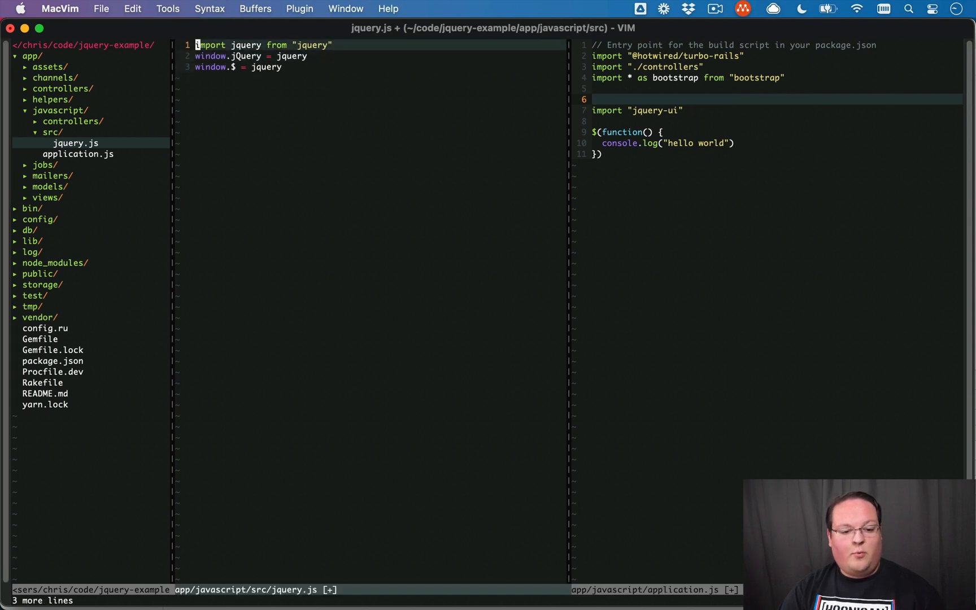
key("shift+v")
key("Escape")
key("j")
key("j")
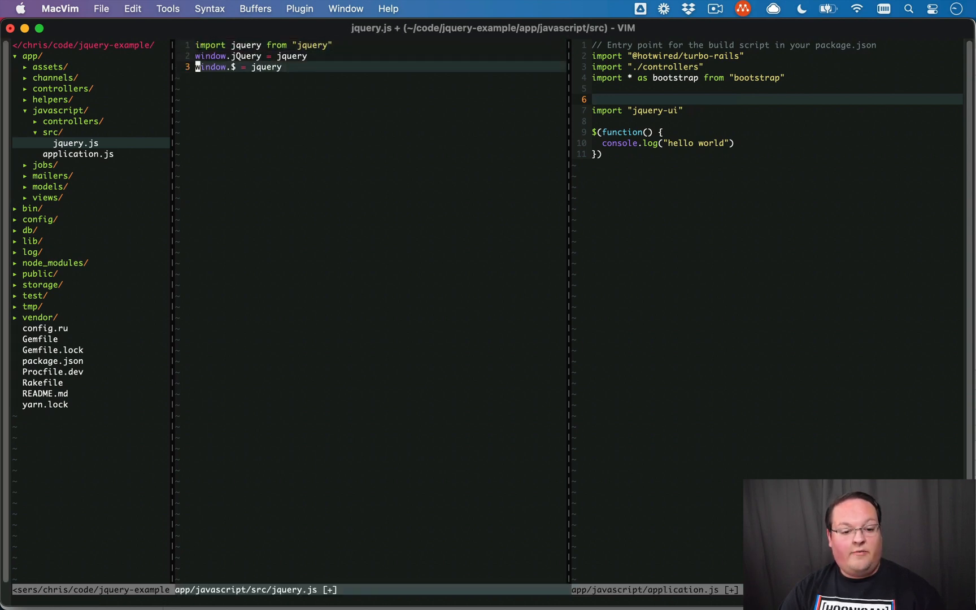
- Add import "./src/jquery" above the jquery-ui import in application.js and save
left_click(685, 111)
key("shift+o")
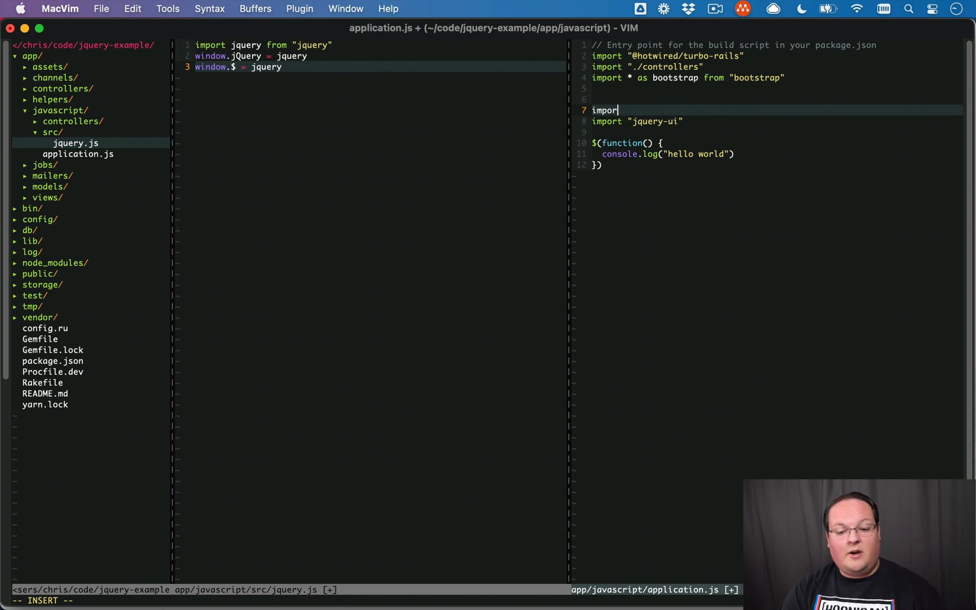
type("t \"./src/jqu")
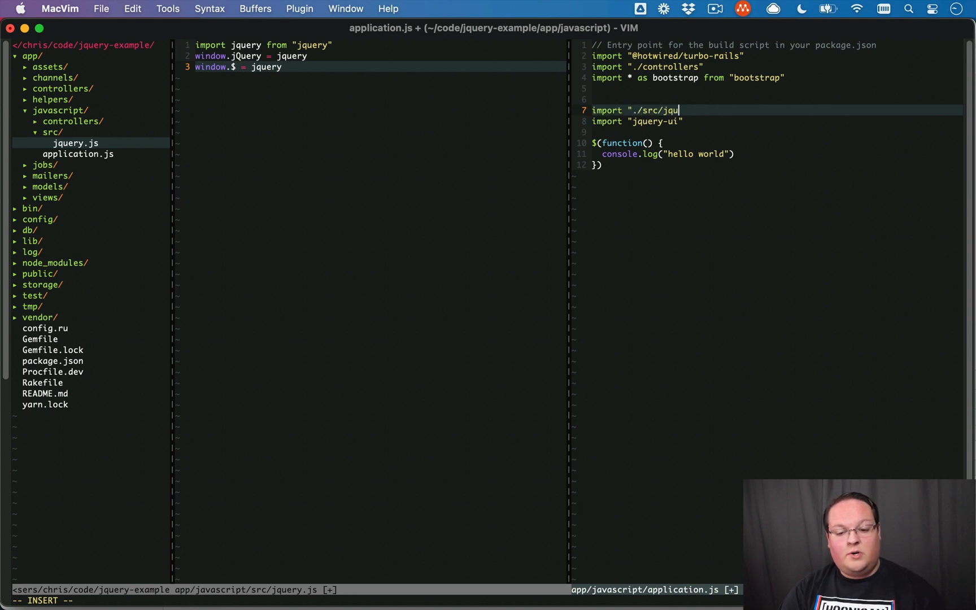
key("Escape")
key("k")
key("d")
key("d")
key("super+s")
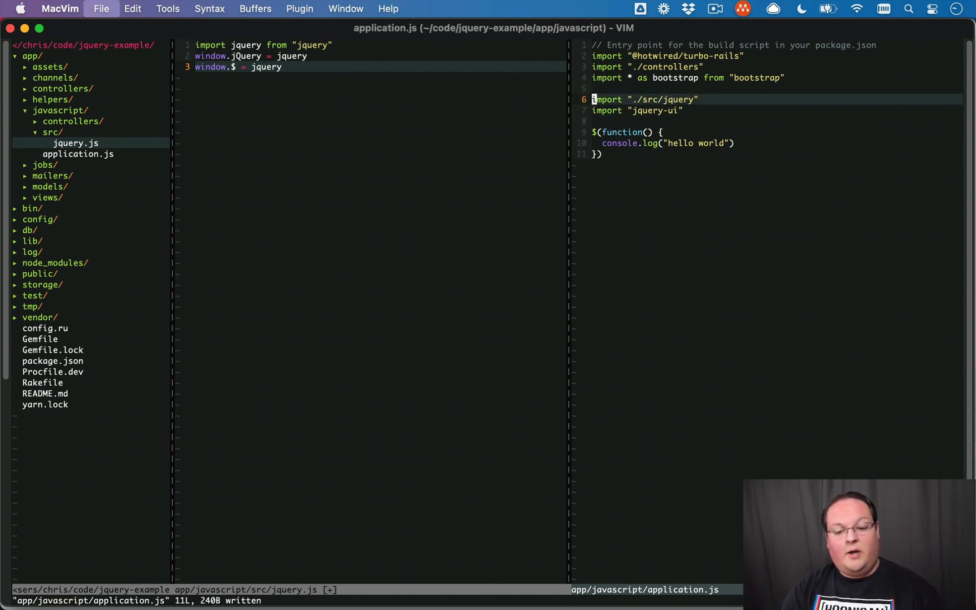
key("j")
key("shift+v")
key("k")
key("j")
key("k")
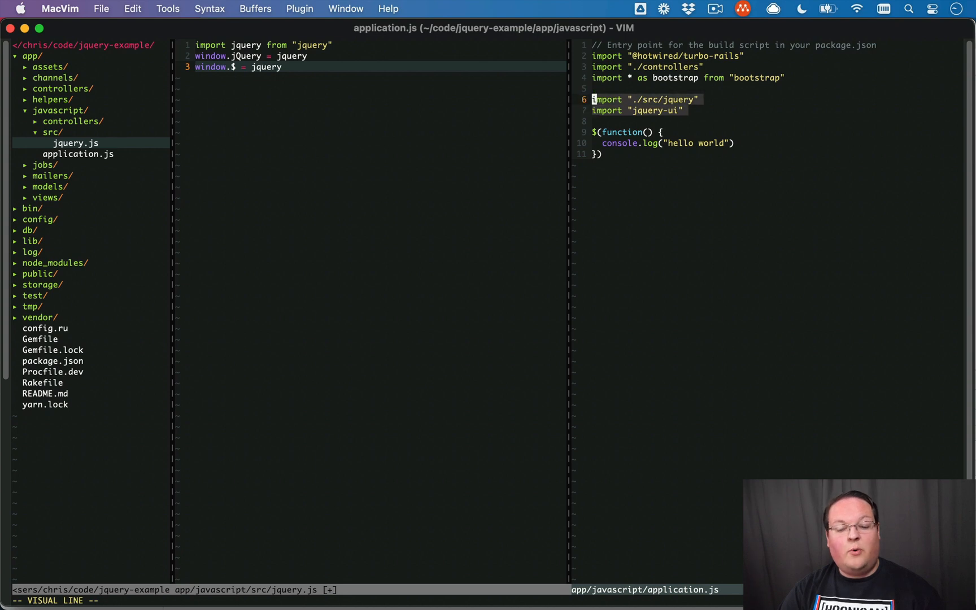
key("Escape")
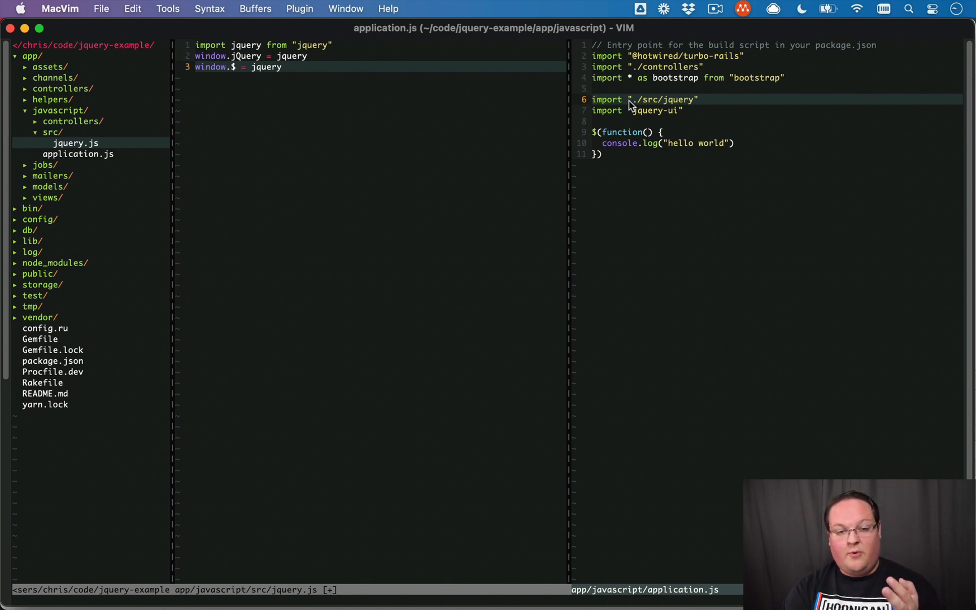
- Check the window assignment lines in jquery.js, then return to application.js
left_click(384, 60)
left_click(290, 71)
left_click_drag(282, 67, 162, 57)
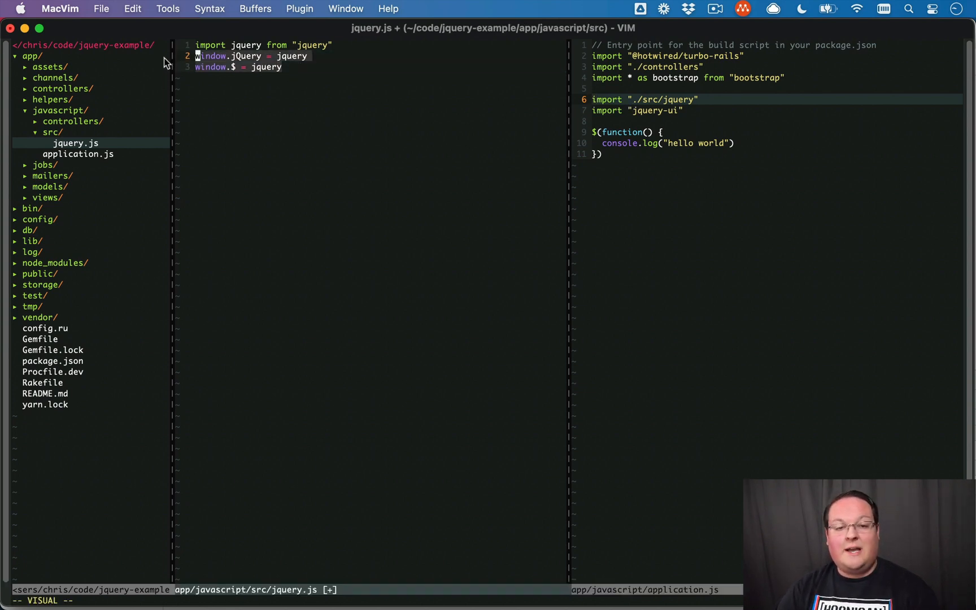
left_click(687, 115)
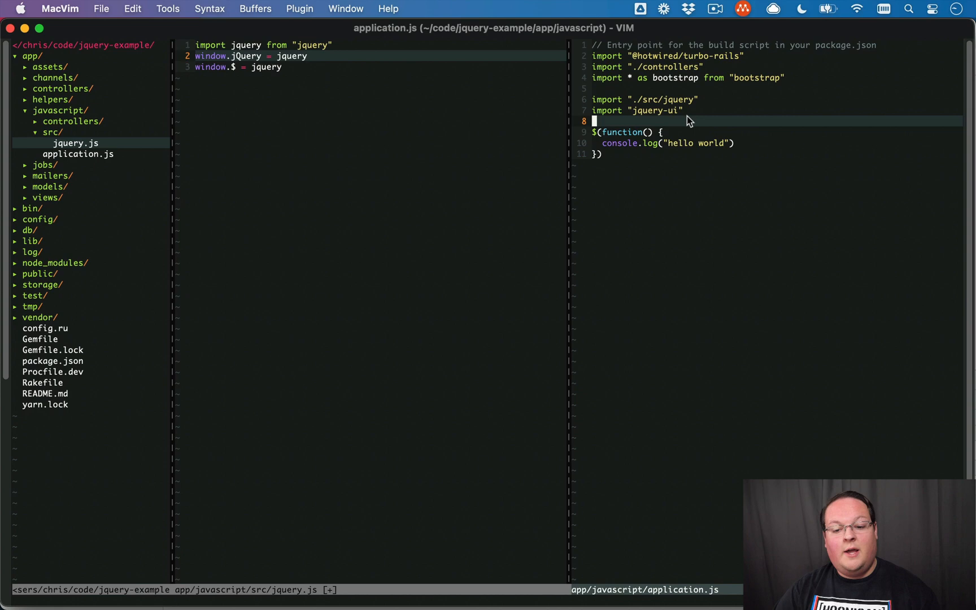
- Save application.js, reload localhost:3000 in Chrome and inspect the jQuery not defined console error
key("super+s")
key("super+Tab")
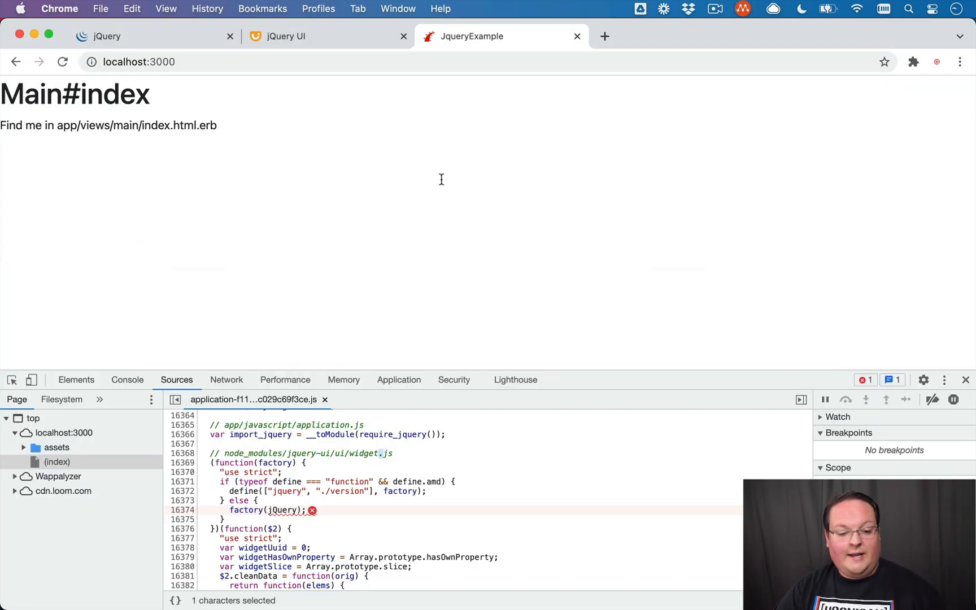
key("super+r")
left_click(122, 380)
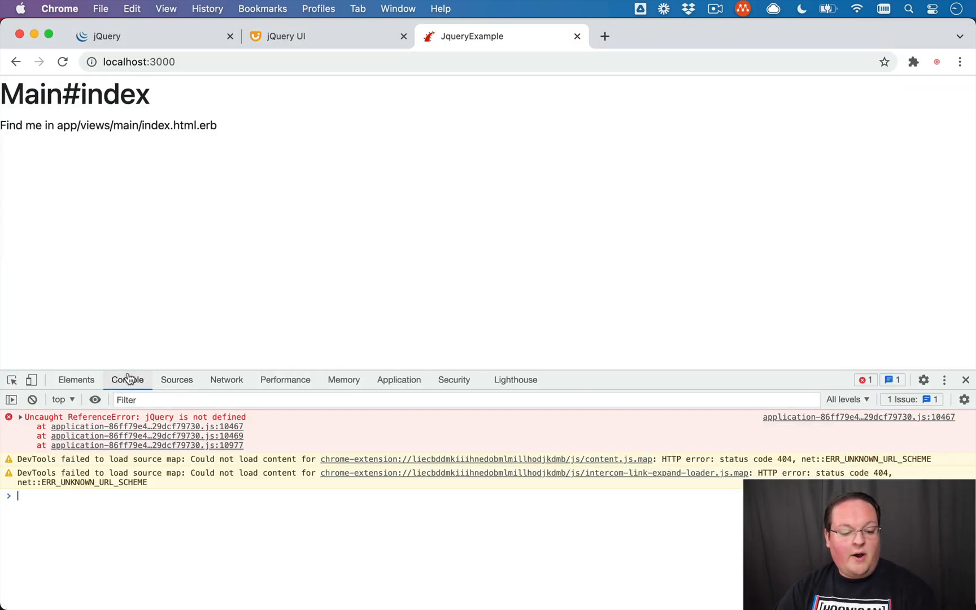
key("super+r")
- Revisit jquery.js and application.js, then reload the app so the console logs hello world
key("super+Tab")
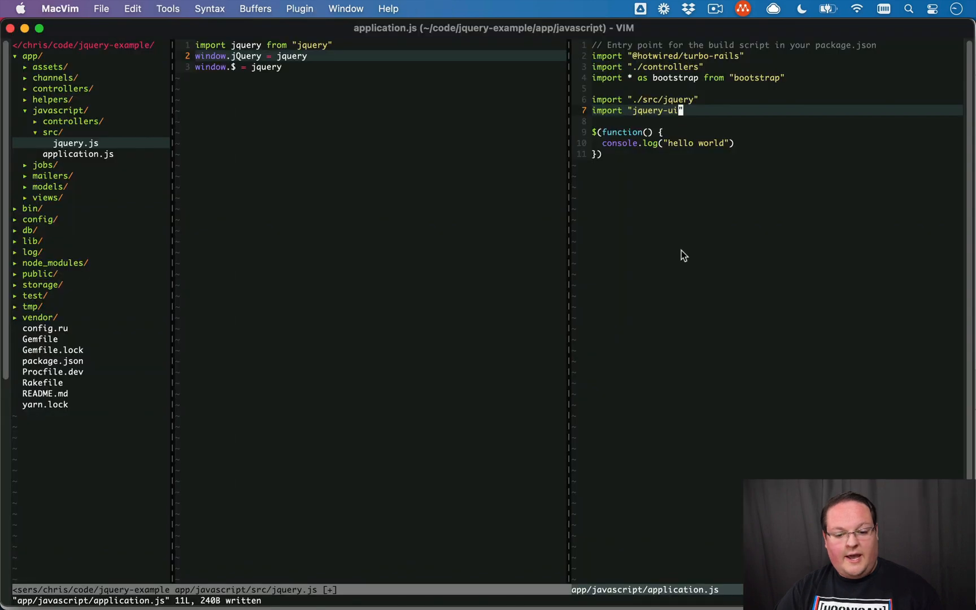
left_click(445, 283)
left_click(786, 288)
key("super+Tab")
key("super+r")
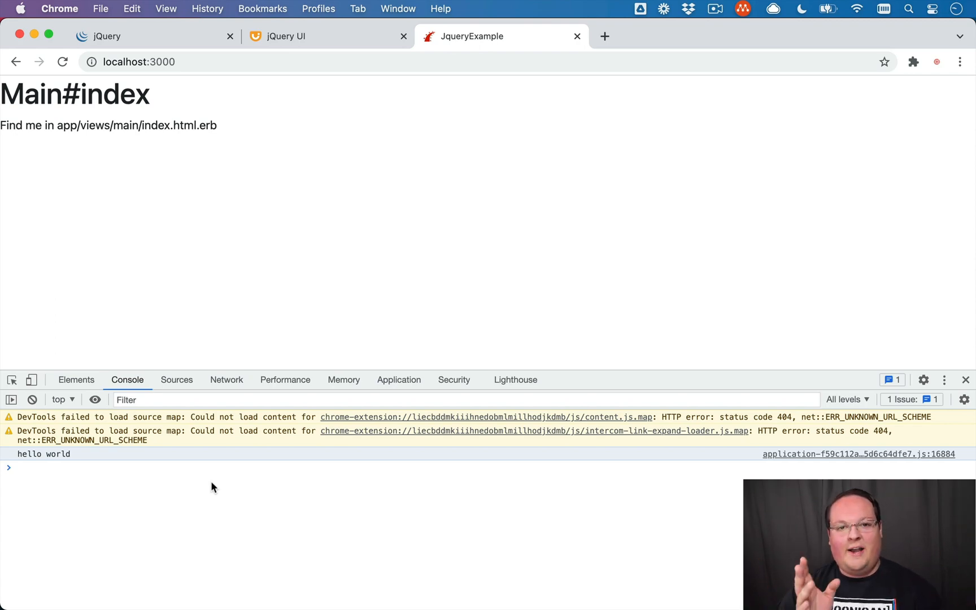
key("super+Tab")
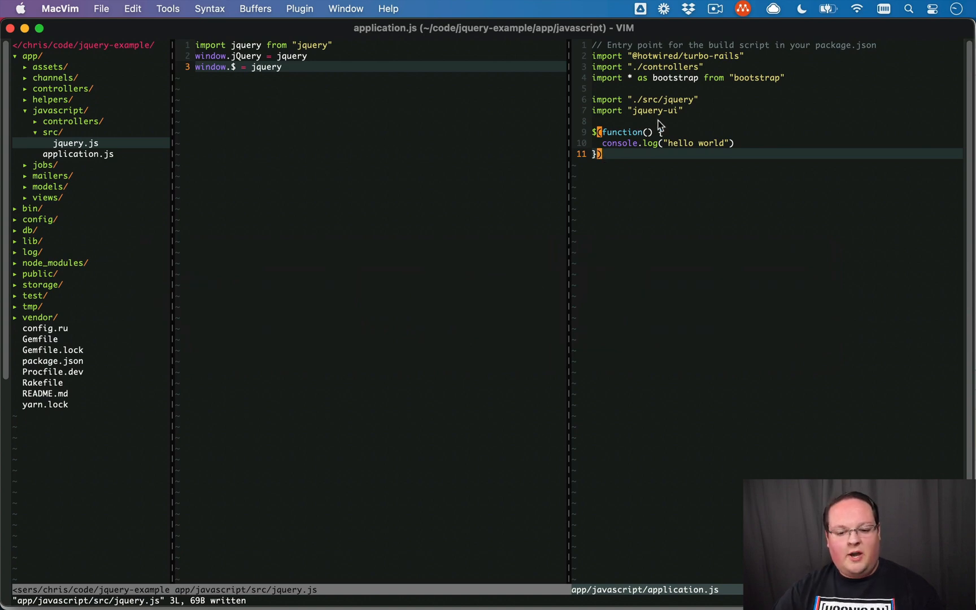
key("super+Tab")
- Browse to the jQuery UI Dialog demo, reveal its source and select the $("#dialog").dialog() line
left_click(305, 36)
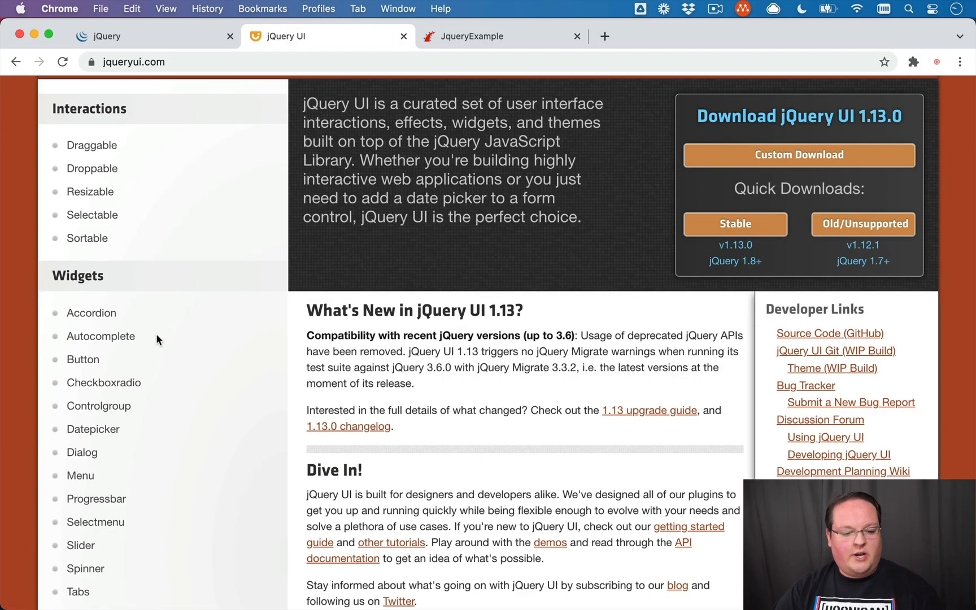
scroll(117, 513, "down", 3)
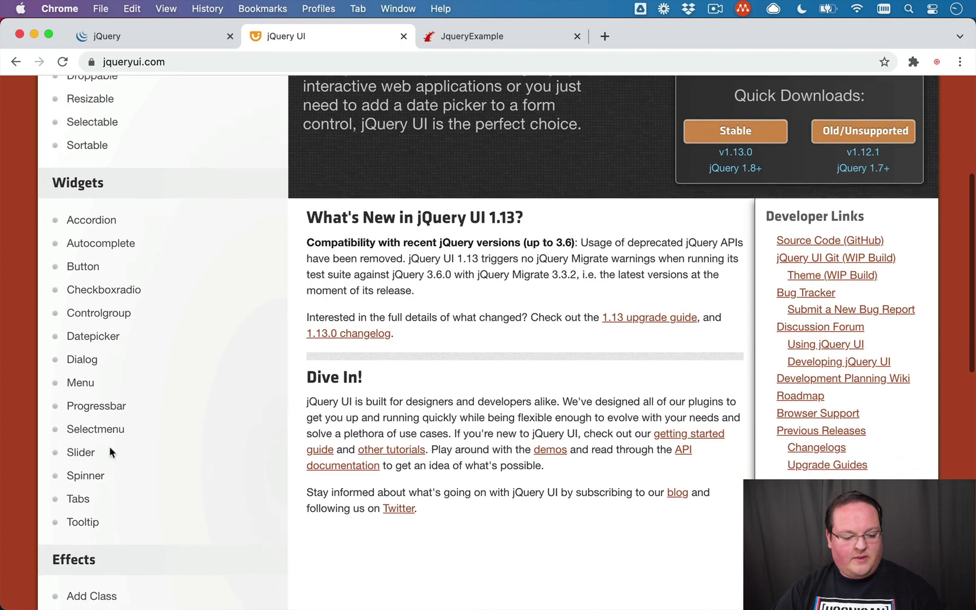
left_click(96, 364)
scroll(352, 370, "down", 5)
scroll(352, 370, "down", 3)
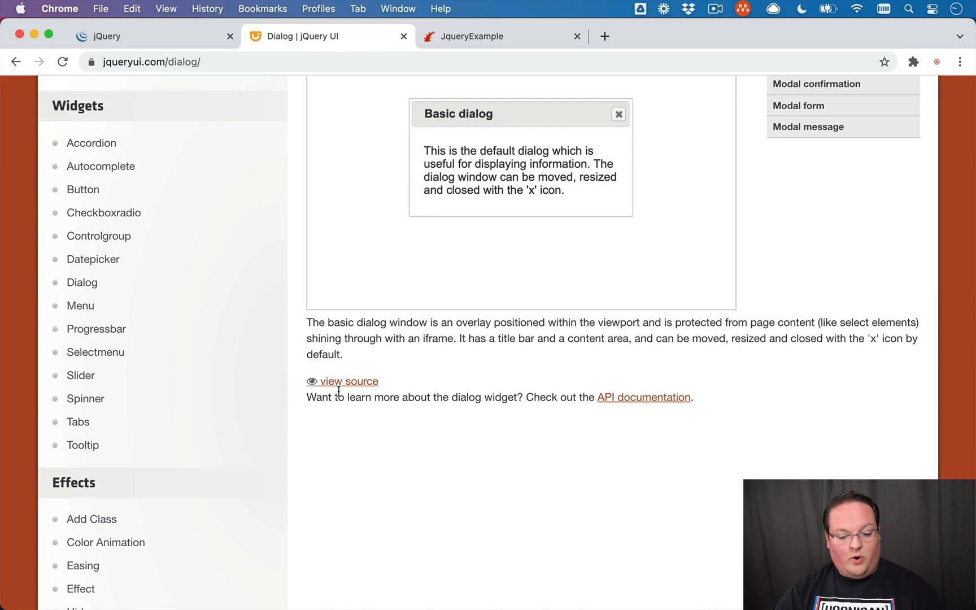
left_click(347, 380)
scroll(424, 385, "down", 5)
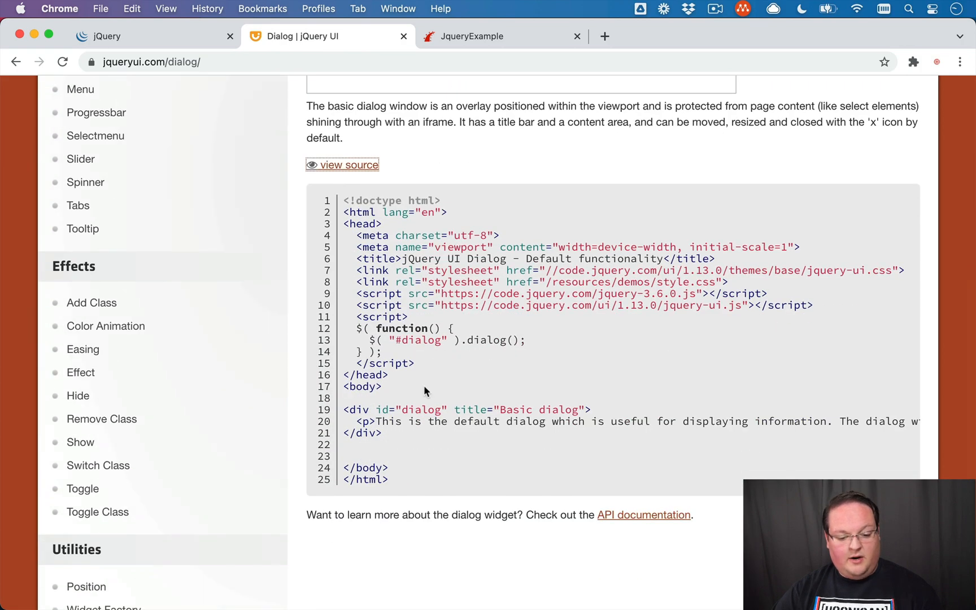
double_click(406, 349)
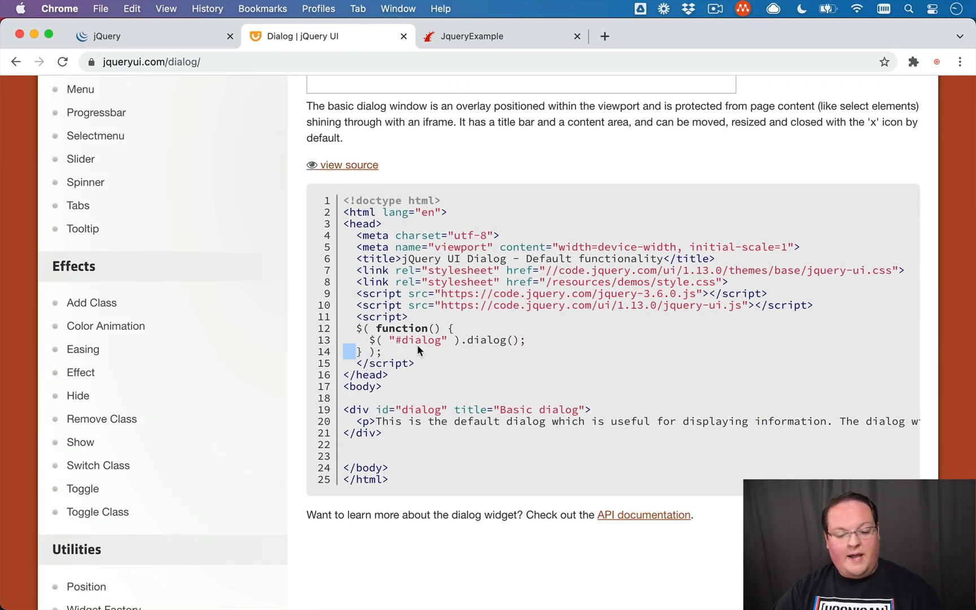
triple_click(418, 340)
- Copy the dialog() line, paste it below console.log in application.js and save
key("super+c")
key("super+Tab")
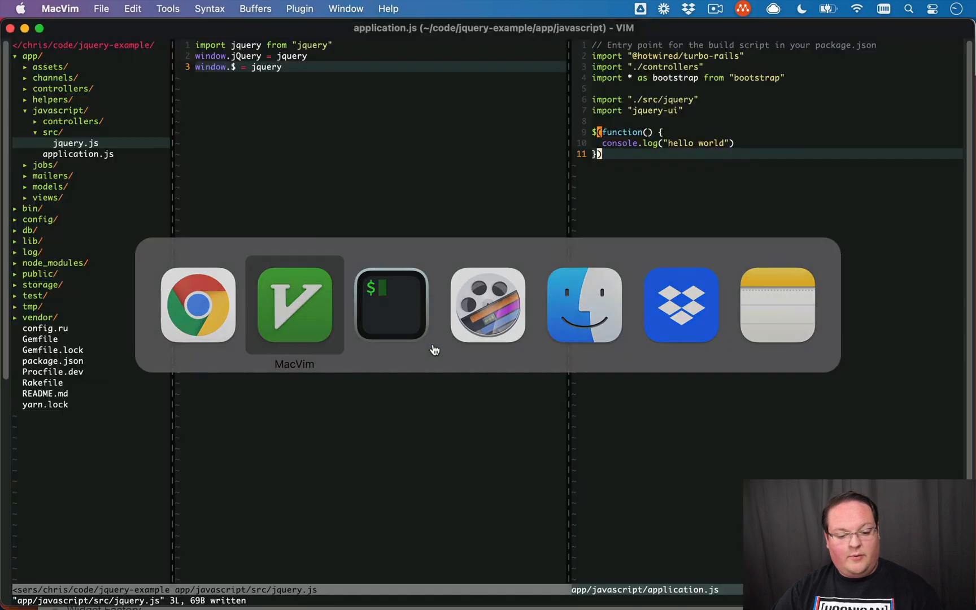
key("k")
key("o")
key("super+v")
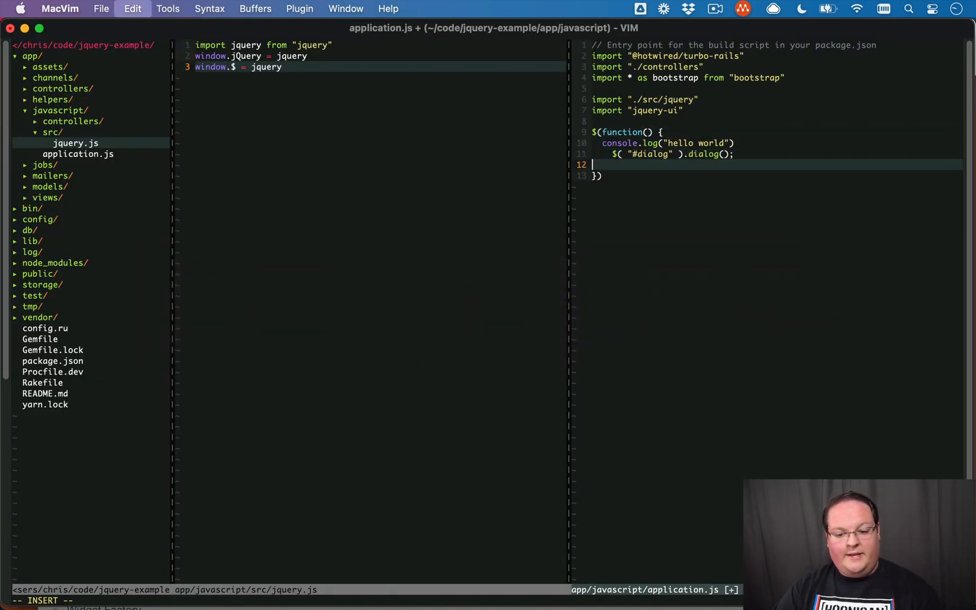
key("Escape")
key("super+s")
type("ddu")
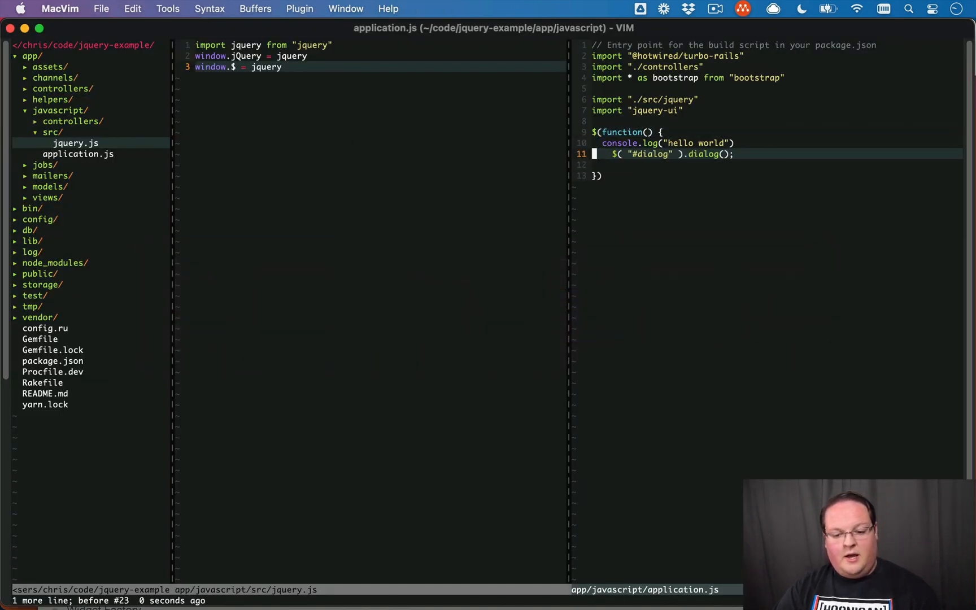
type("<<jdd")
key("super+s")
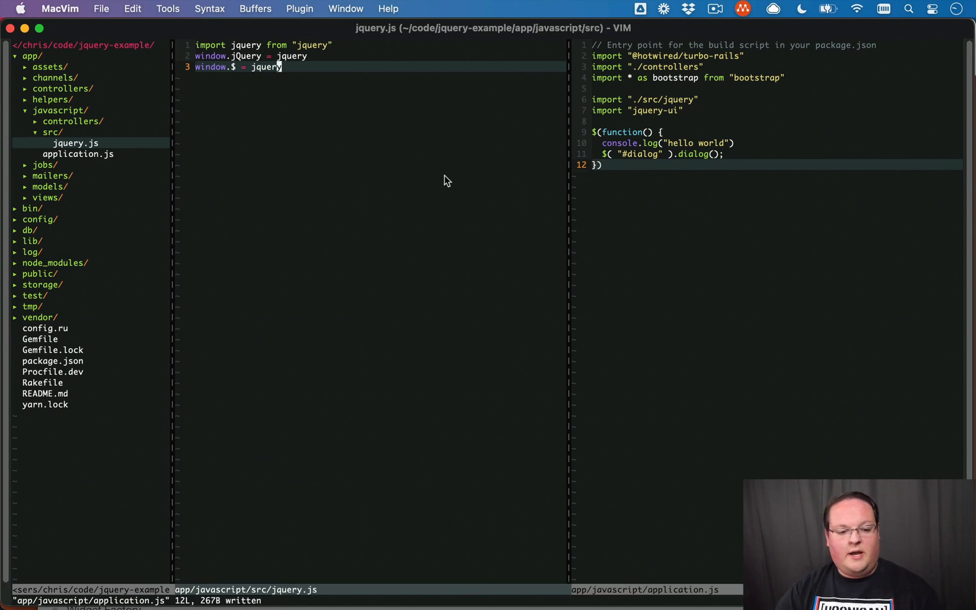
- Open index.html.erb via CtrlP and copy the Basic dialog div markup from the Chrome demo
key("ctrl+p")
type("index.ht_")
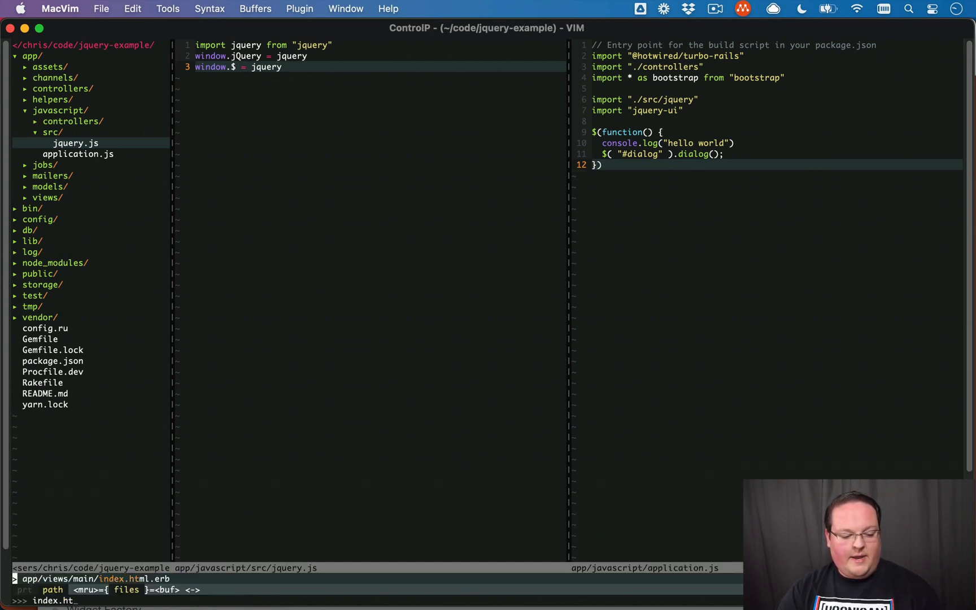
key("Return")
key("super+Tab")
key("super+Tab")
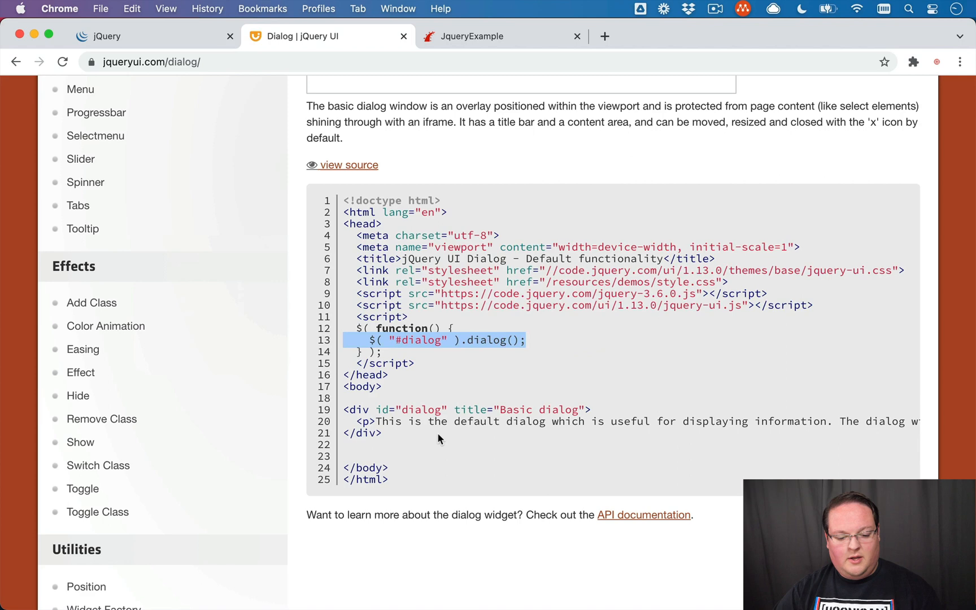
left_click(437, 432)
mouse_move(919, 421)
left_mouse_down()
mouse_move(386, 429)
mouse_move(343, 409)
left_mouse_up()
key("super+c")
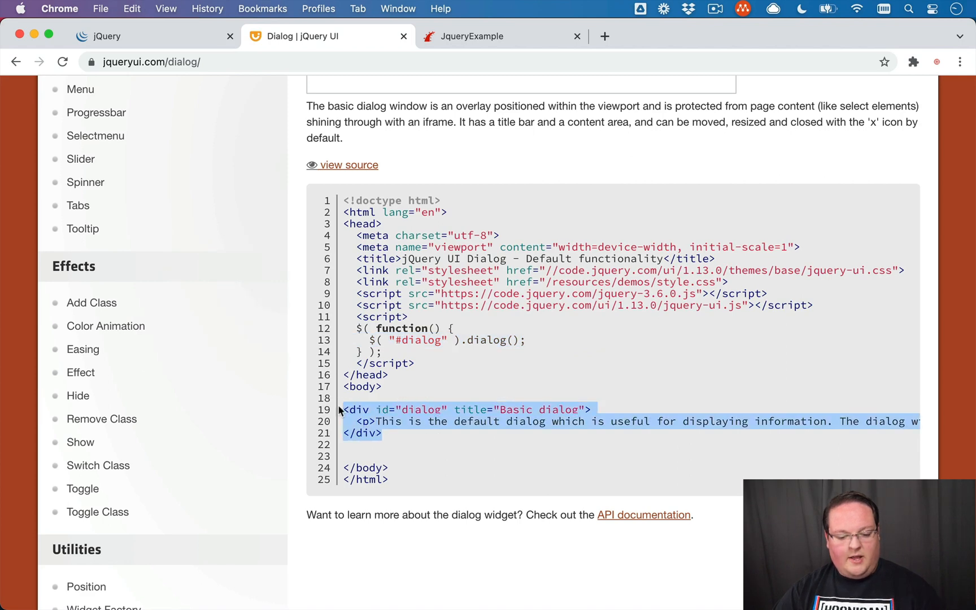
- Paste the #dialog div with class d-none into index.html.erb and save
key("super+Tab")
type("o")
key("super+v")
key("Escape")
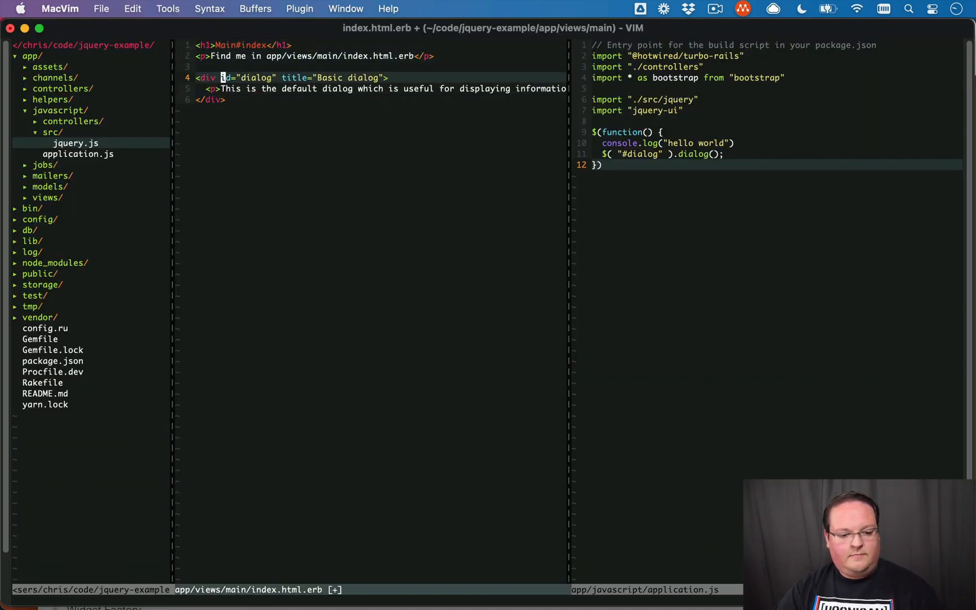
type("alog\" class=\"d-")
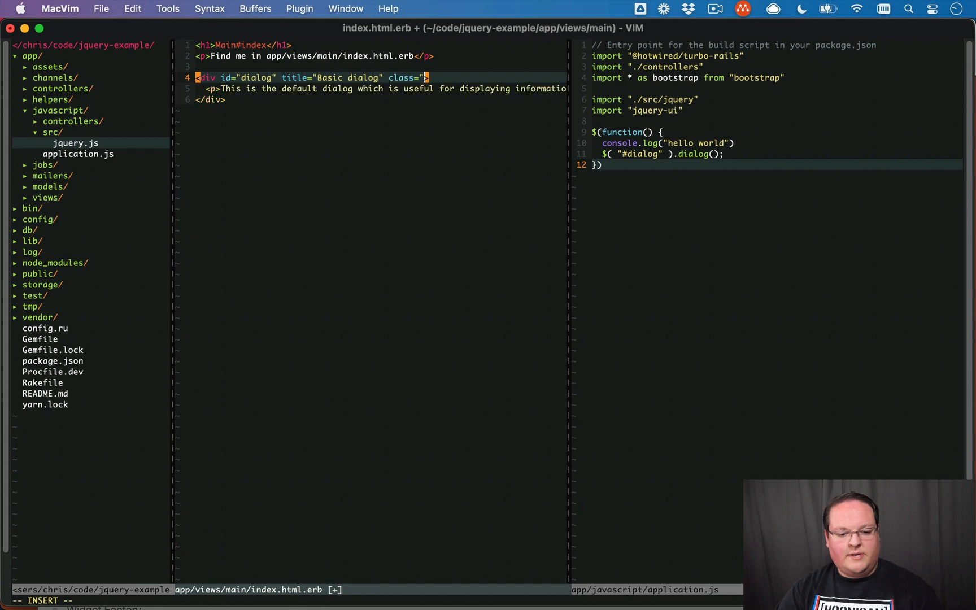
type("none")
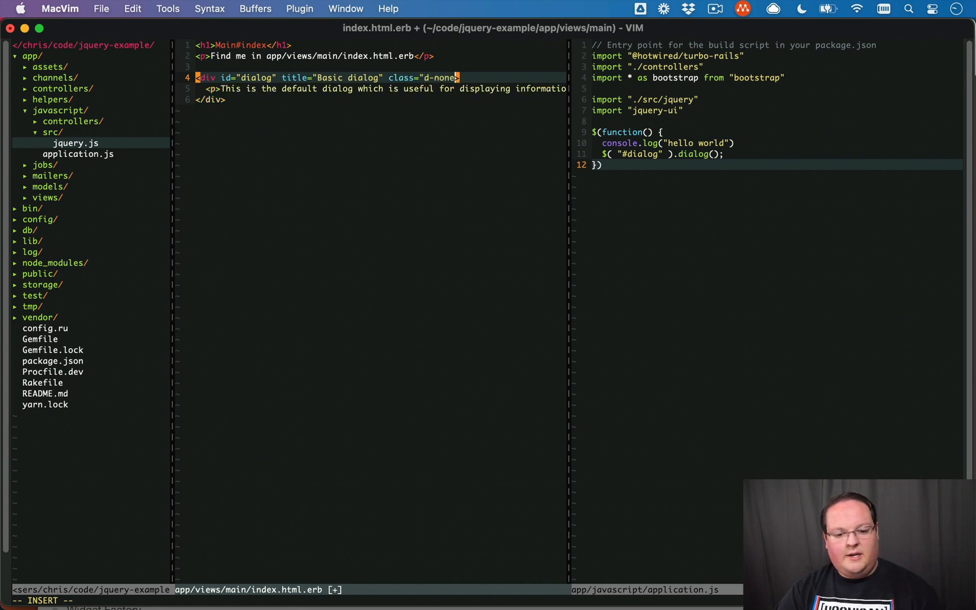
type("\"")
key("Escape")
key("super+s")
key("super+Tab")
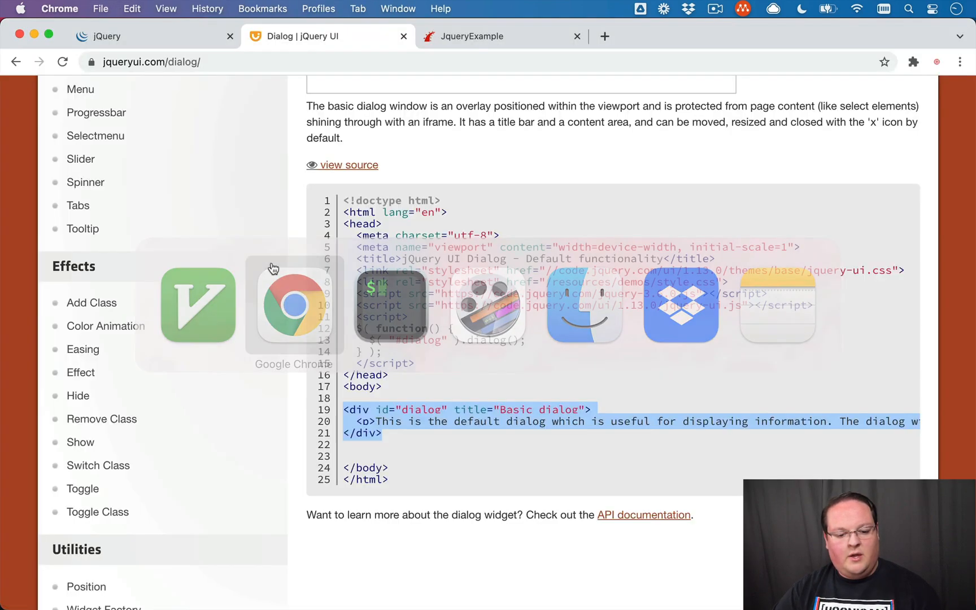
- Reload the JqueryExample tab and expand the jQuery.Deferred dialog is not a function stack trace
left_click(471, 36)
key("super+r")
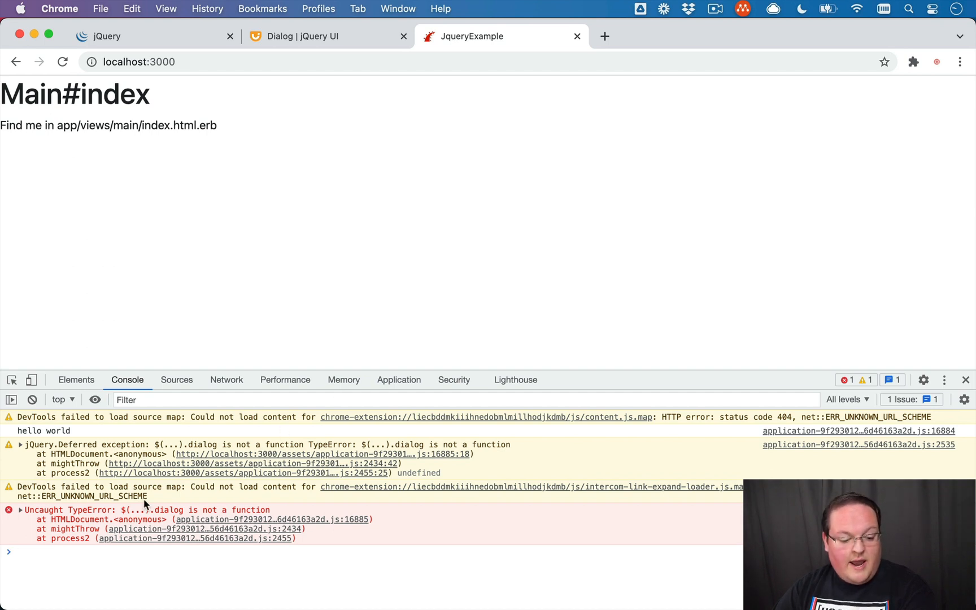
left_click(155, 446)
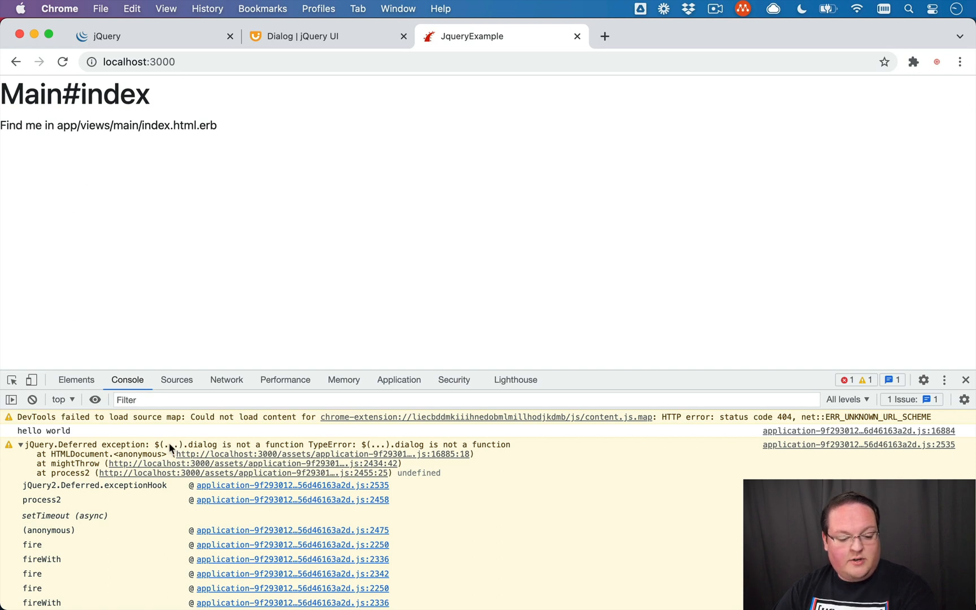
left_click(274, 444)
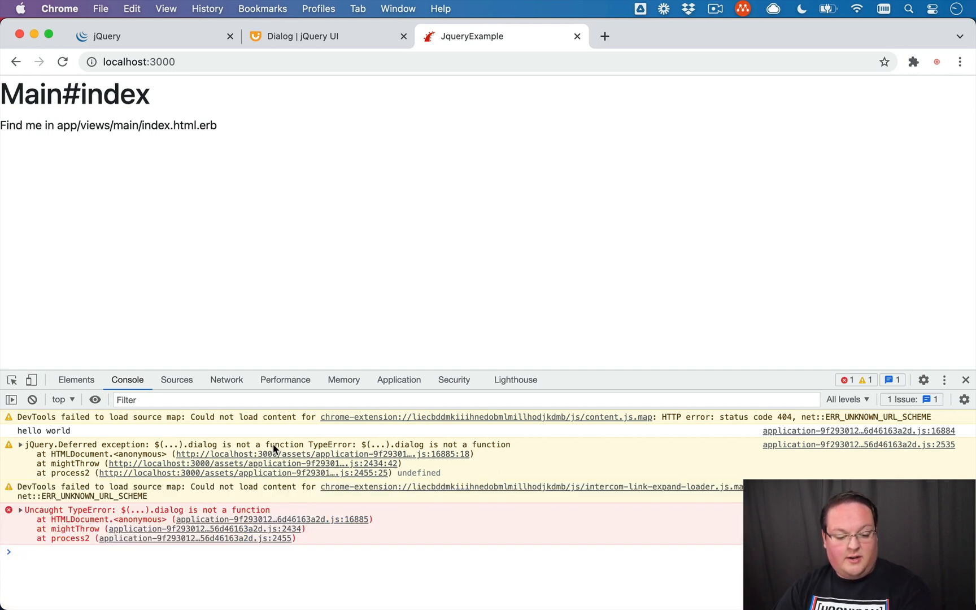
- Review the dialog call and the jquery-ui and src/jquery import lines in application.js
key("super+Tab")
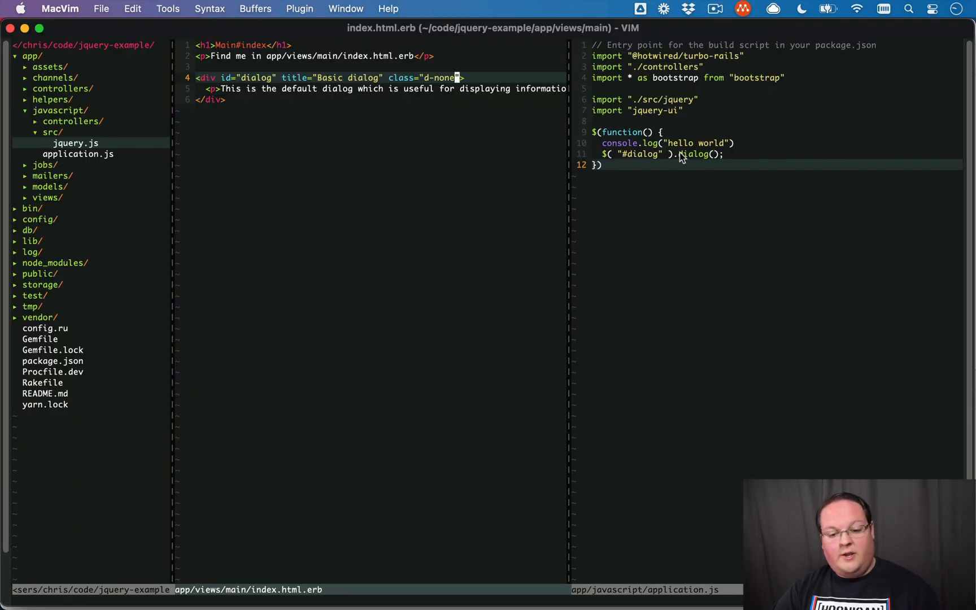
left_click(675, 158)
left_click_drag(675, 158, 597, 155)
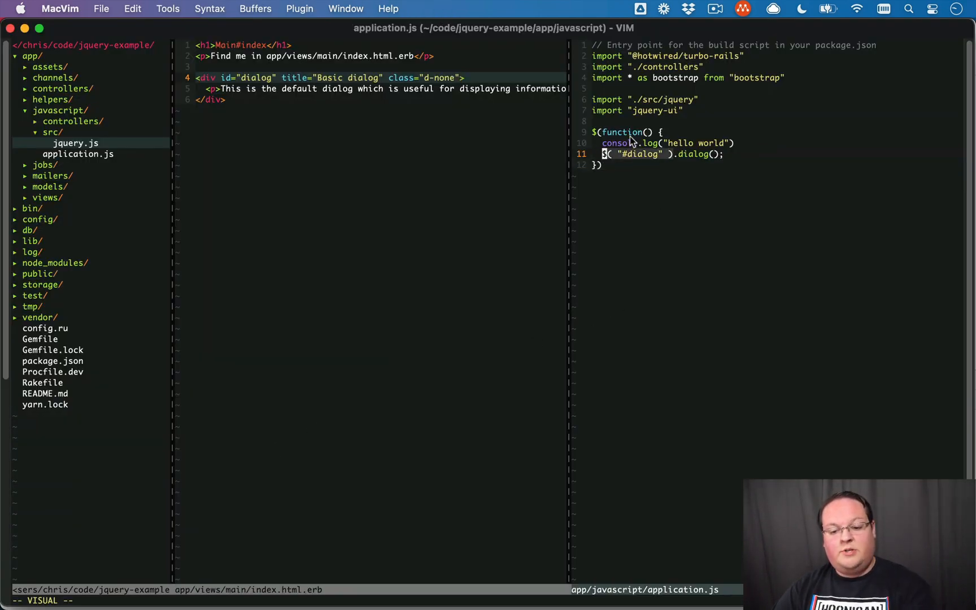
left_click_drag(683, 110, 594, 112)
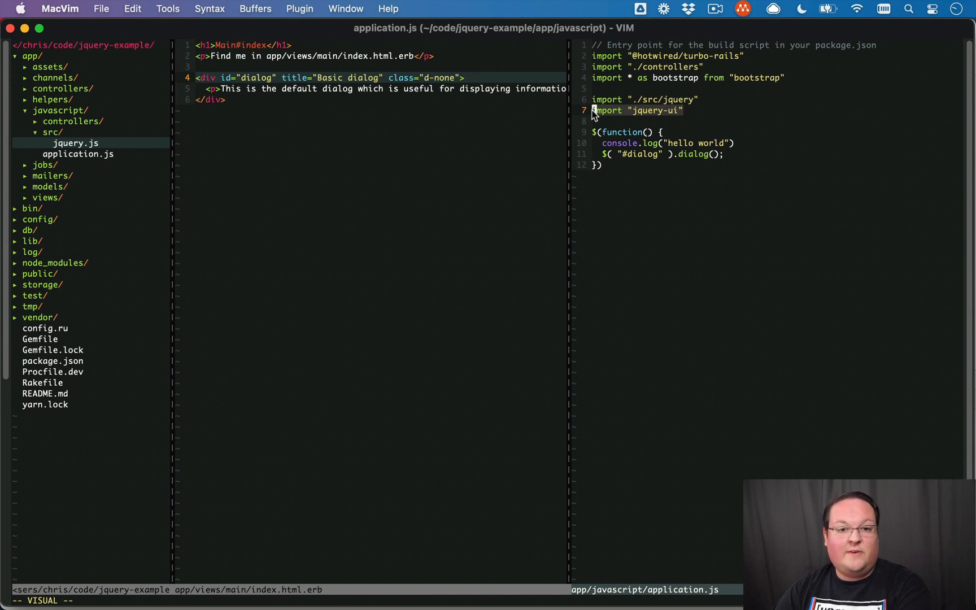
left_click(706, 100)
left_click(671, 111)
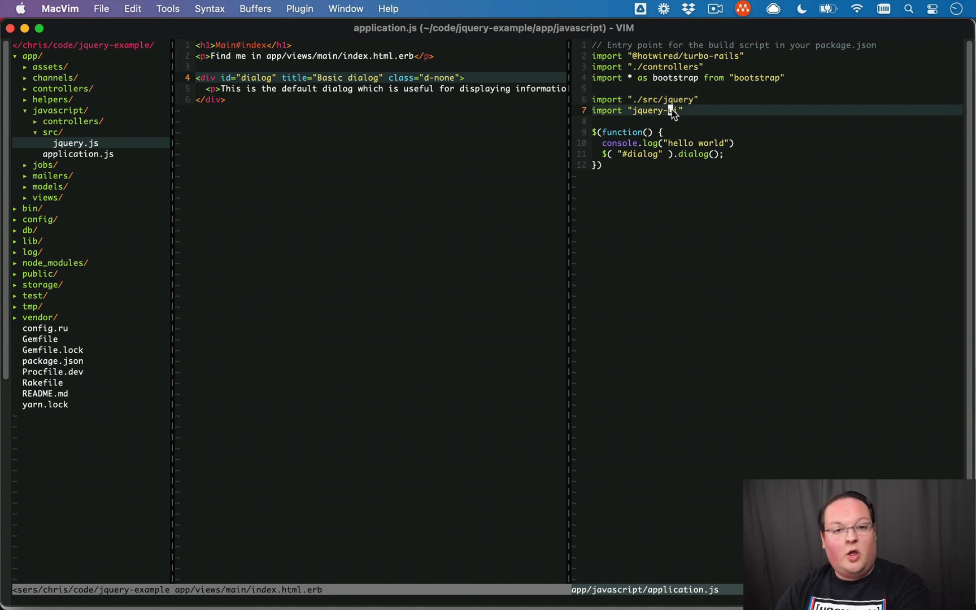
left_click(707, 103)
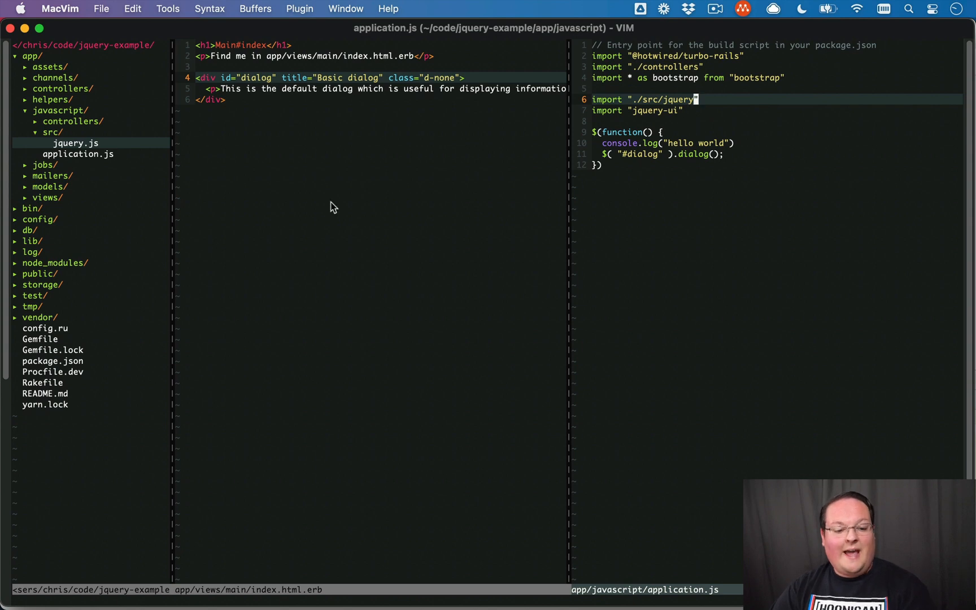
- Expand node_modules in the NERDTree project tree to list installed packages
double_click(76, 263)
scroll(55, 394, "down", 1)
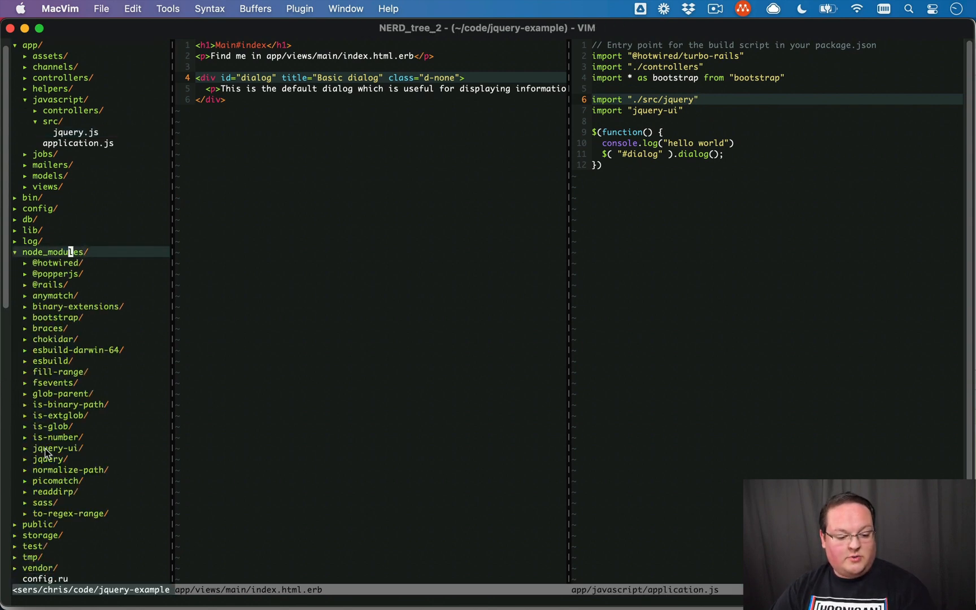
- Open jquery-ui's package.json full-width and inspect its main entry pointing to ui/widget.js
double_click(59, 448)
double_click(69, 546)
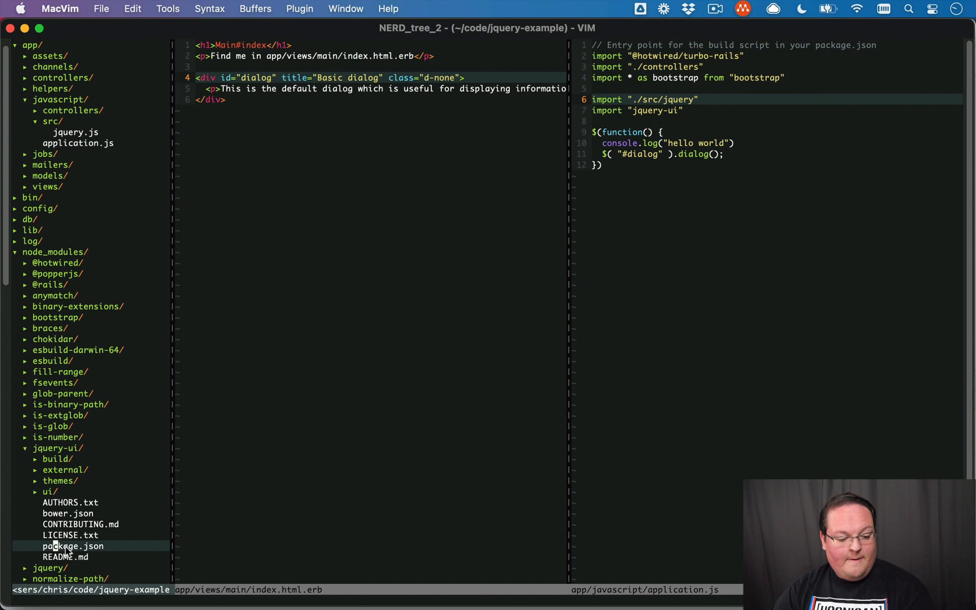
left_click(424, 233)
key("ctrl+w")
key("c")
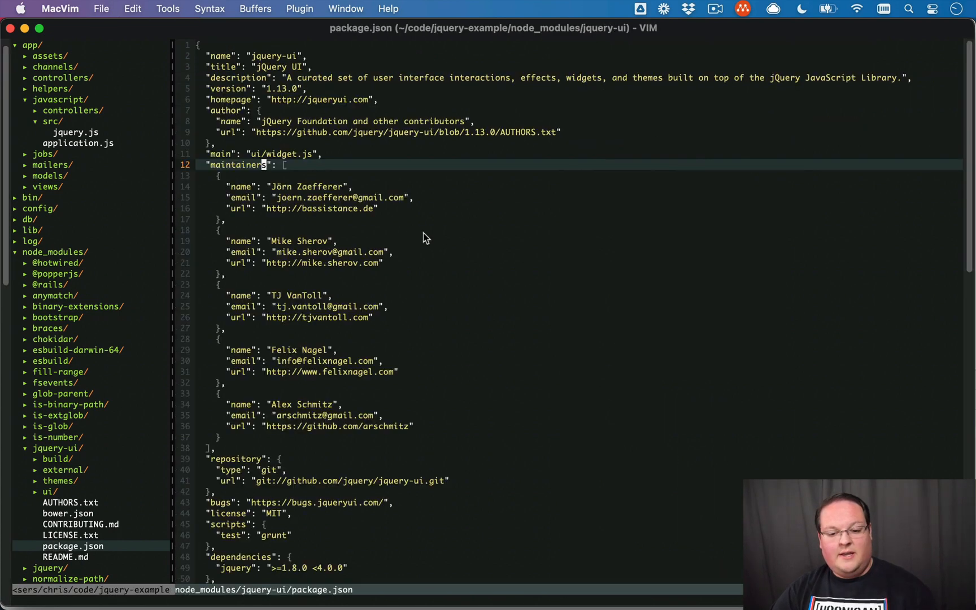
left_click_drag(320, 154, 246, 153)
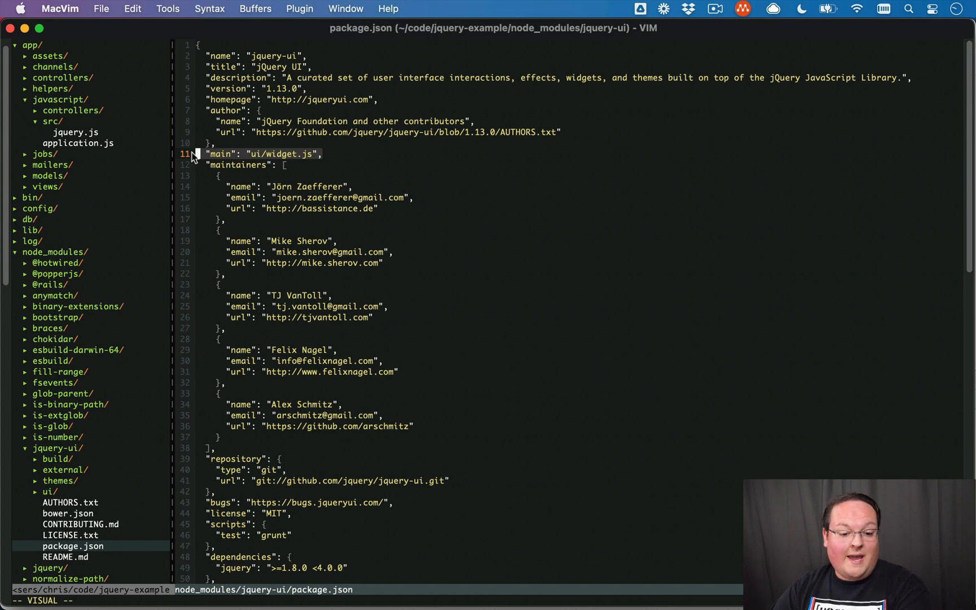
left_click(320, 154)
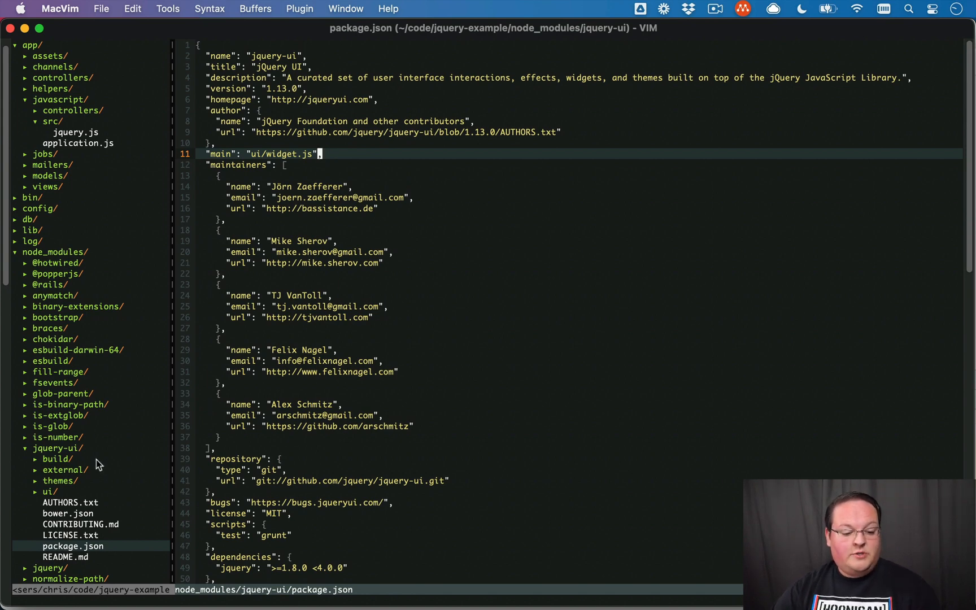
- Collapse the jquery-ui folder and bring up the jQuery UI Dialog page in Chrome
left_click(79, 448)
key("Return")
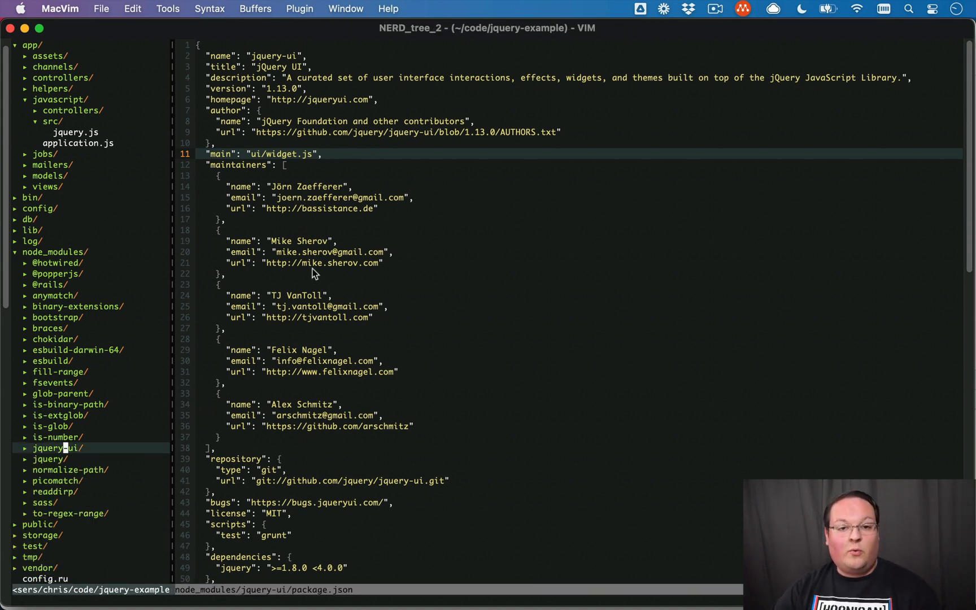
key("super+Tab")
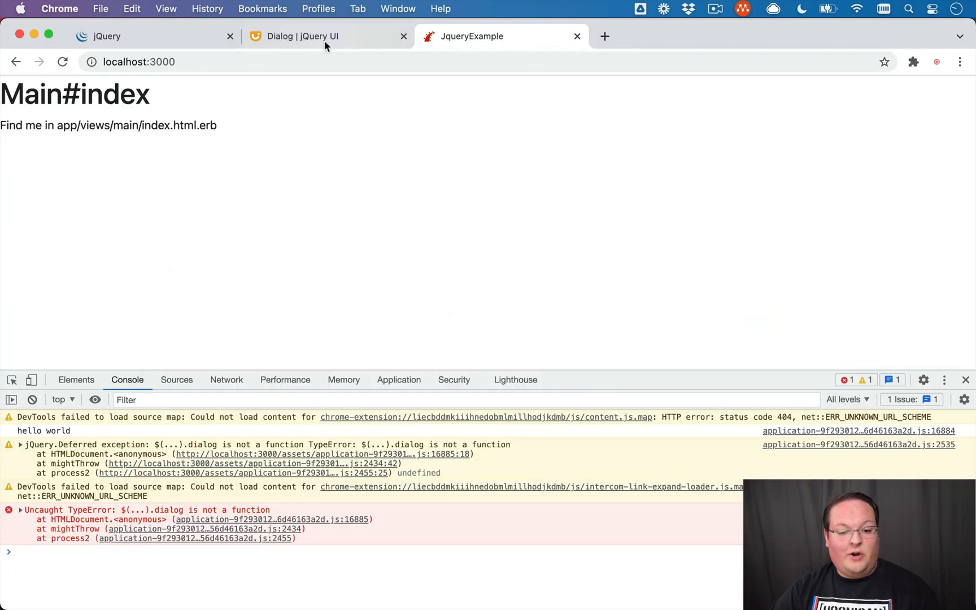
left_click(324, 41)
scroll(429, 127, "up", 10)
scroll(533, 153, "up", 5)
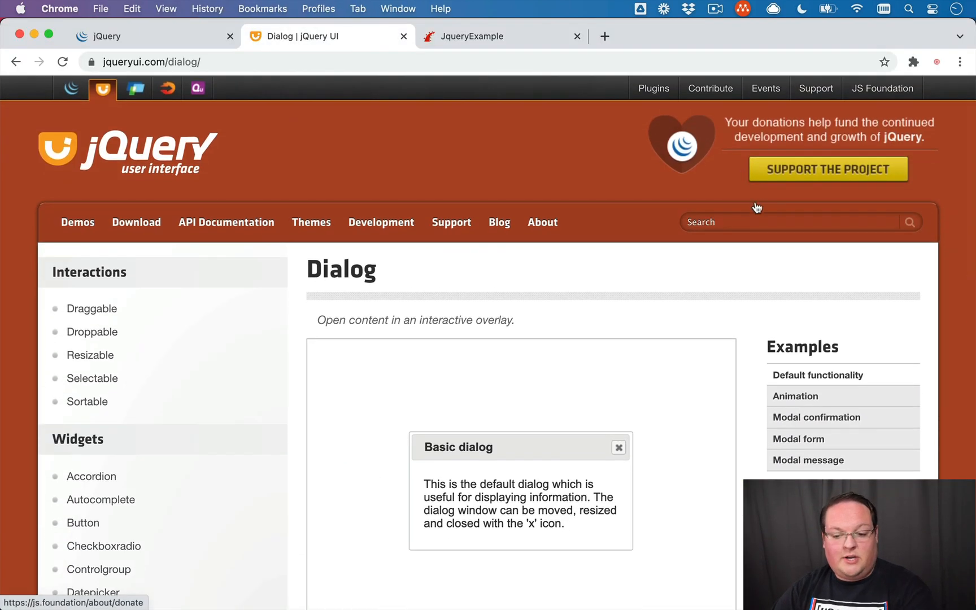
- In Download Builder untick all components, then tick Dialog so its dependencies auto-select
left_click(135, 222)
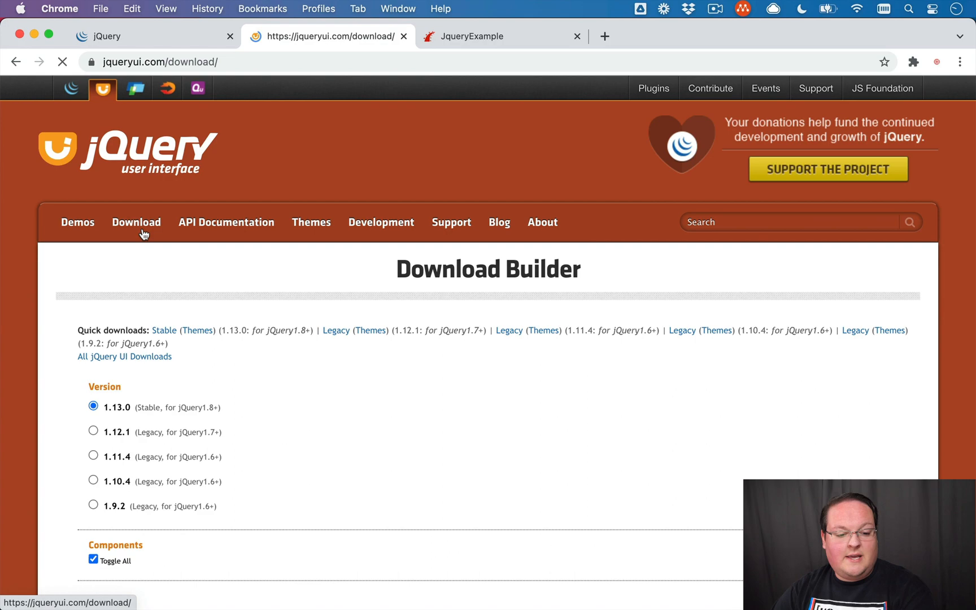
scroll(280, 468, "down", 5)
scroll(280, 467, "down", 4)
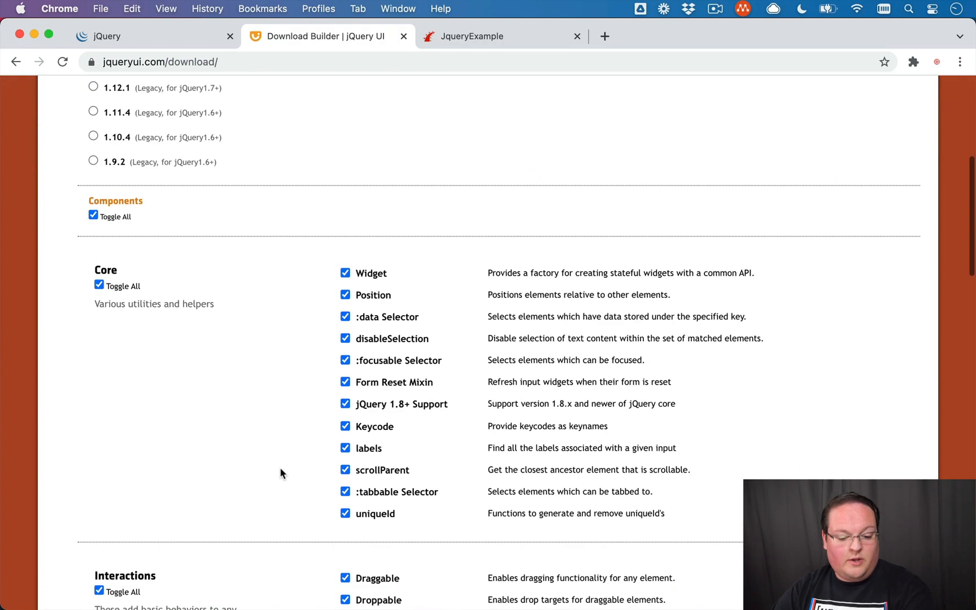
scroll(281, 467, "down", 2)
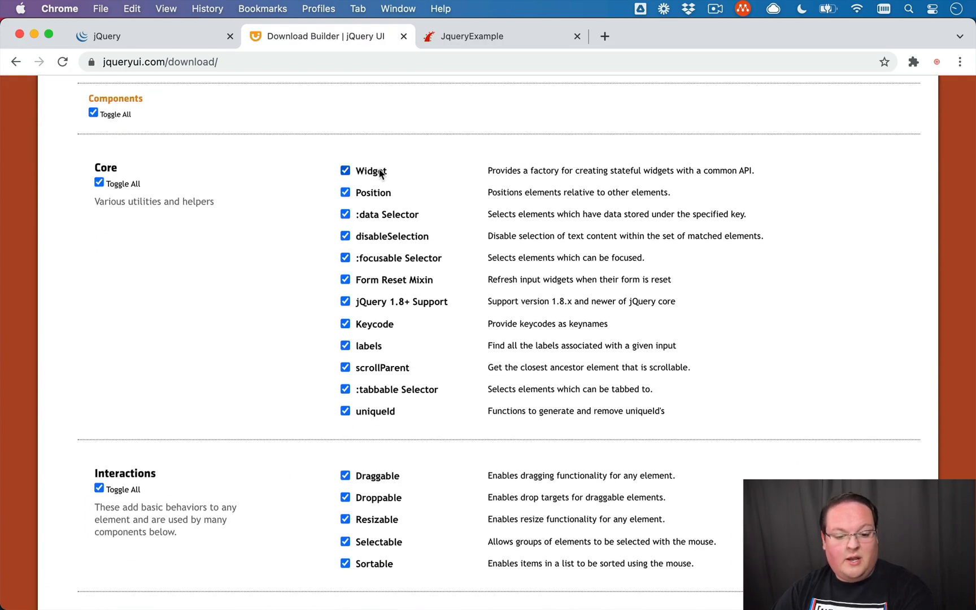
scroll(308, 323, "up", 3)
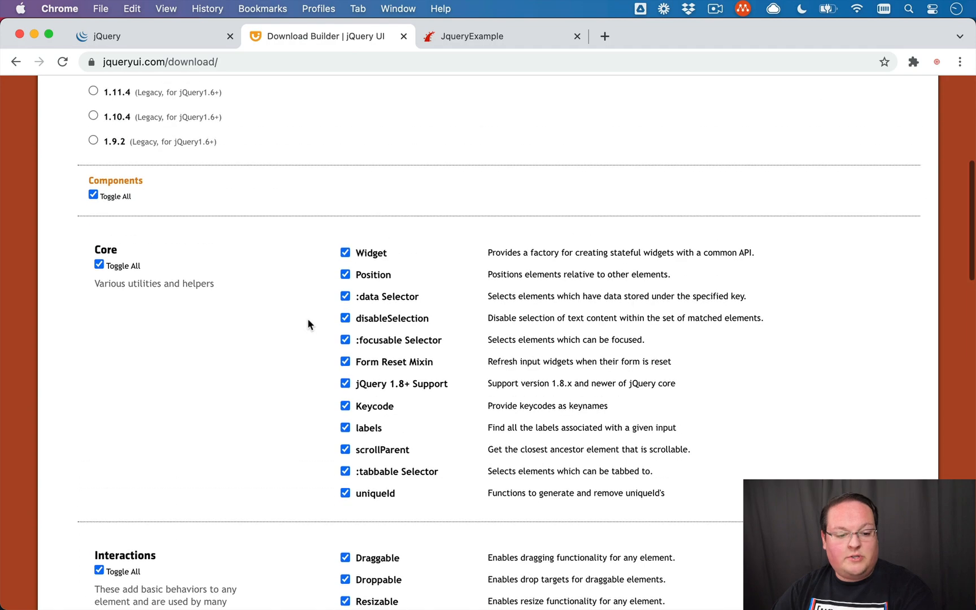
left_click(93, 199)
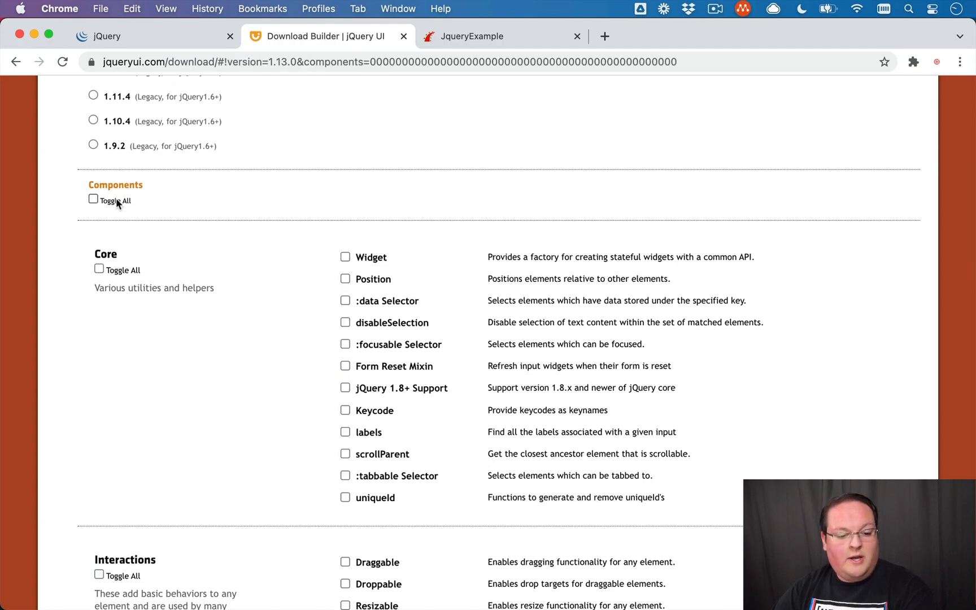
scroll(229, 349, "down", 5)
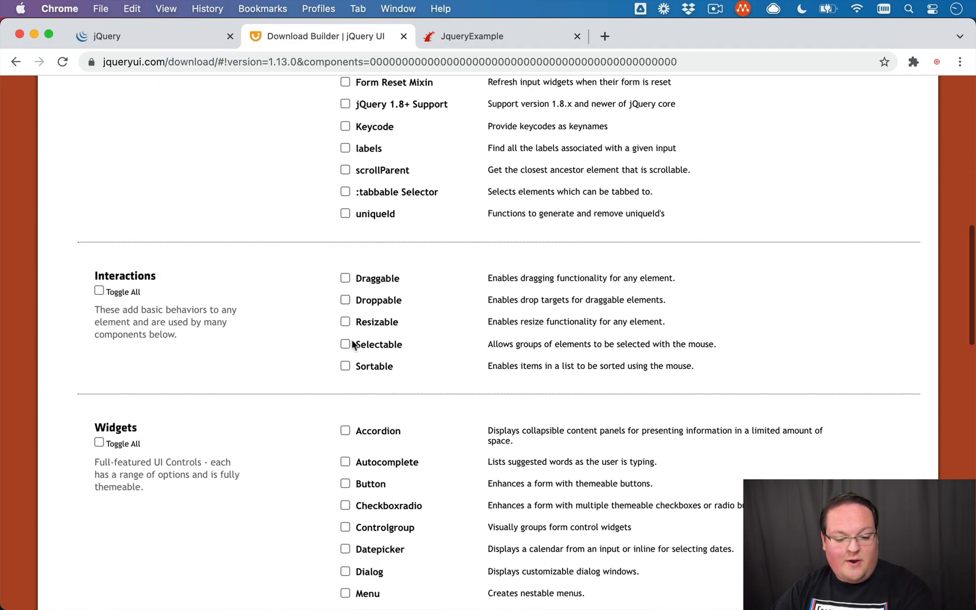
scroll(304, 457, "down", 5)
left_click(346, 393)
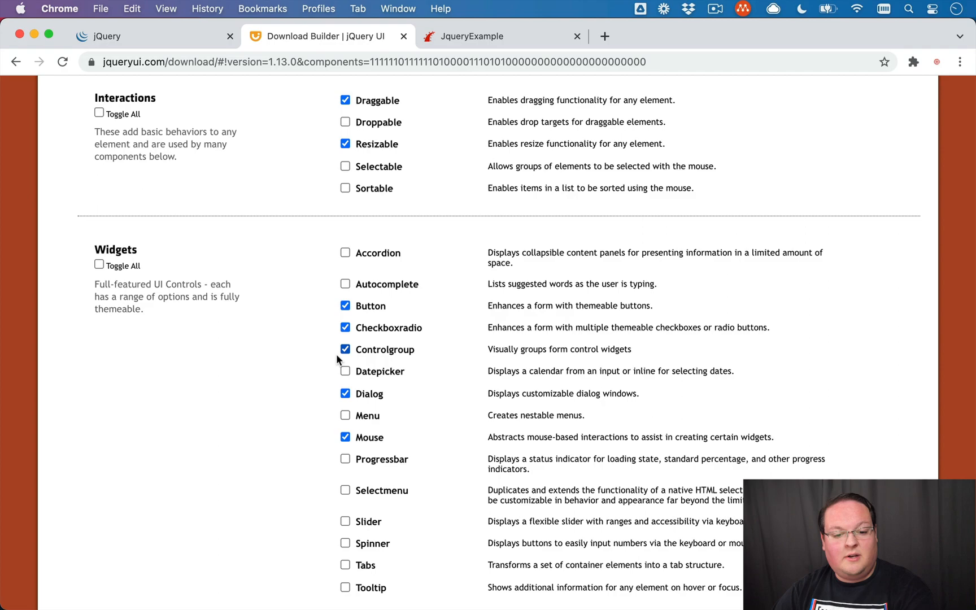
scroll(278, 407, "down", 5)
scroll(278, 407, "down", 5)
scroll(278, 407, "down", 3)
scroll(278, 407, "down", 5)
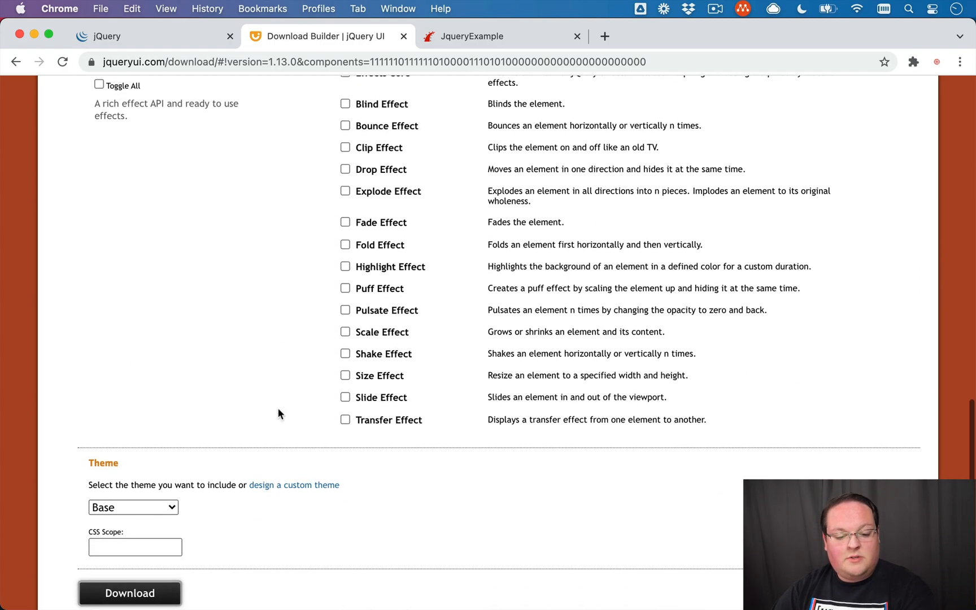
scroll(277, 407, "down", 3)
scroll(269, 194, "up", 2)
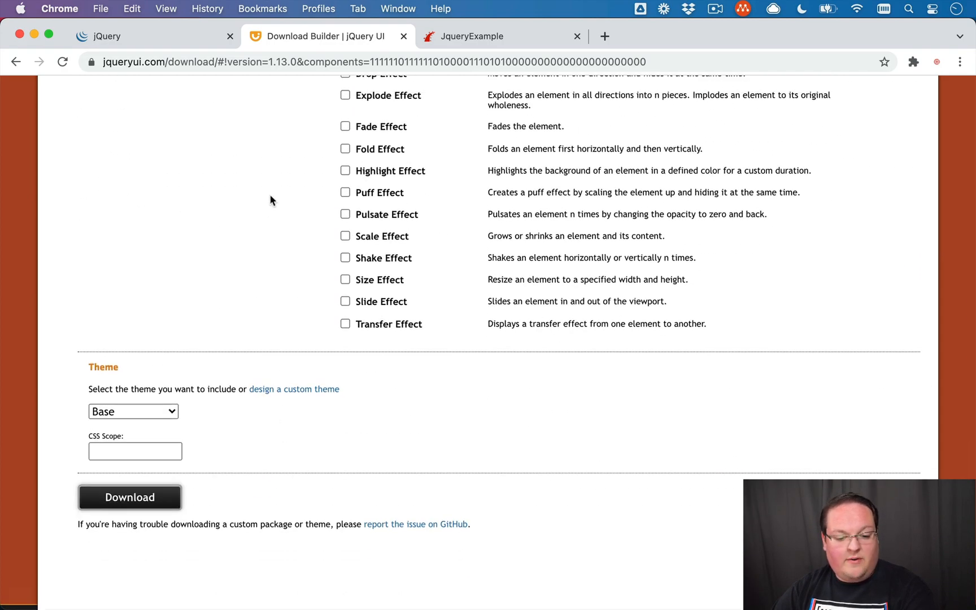
scroll(268, 194, "up", 5)
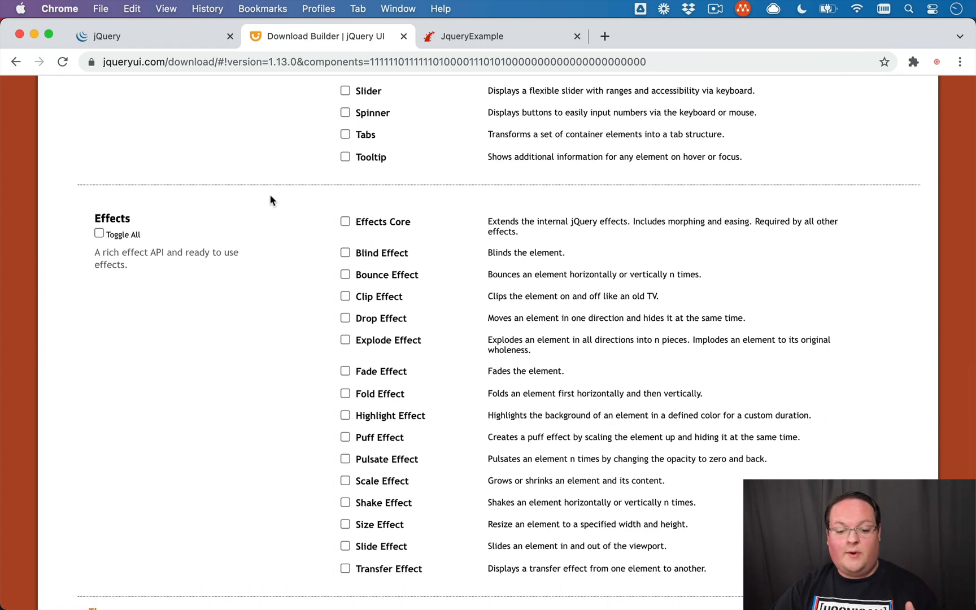
scroll(269, 194, "down", 1)
scroll(269, 194, "down", 4)
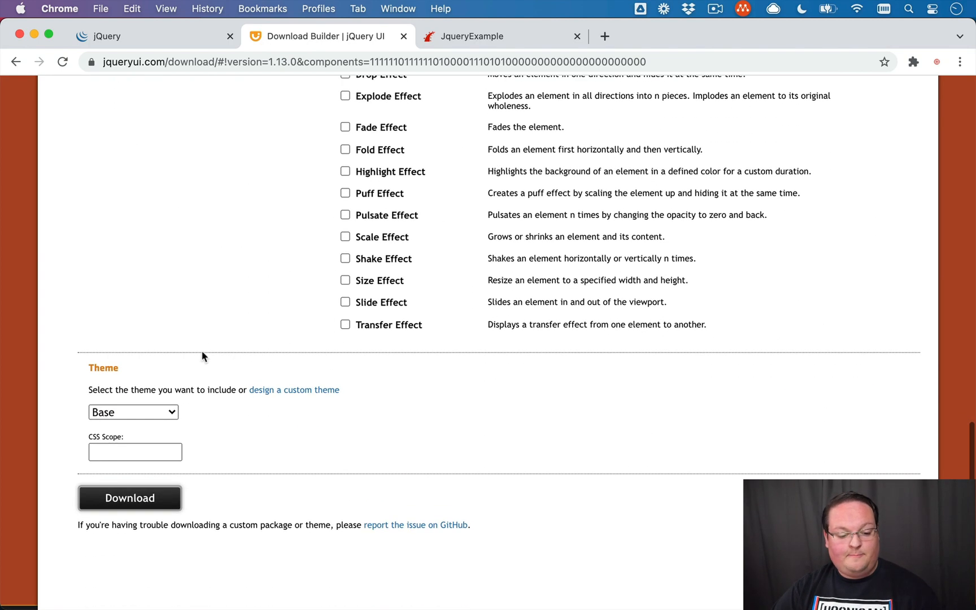
- Select jquery-ui.js and jquery-ui.css in the jquery-ui-1.13.0.custom Finder folder, then return to iTerm2
key("super+Tab")
key("Tab")
key("Tab")
key("Tab")
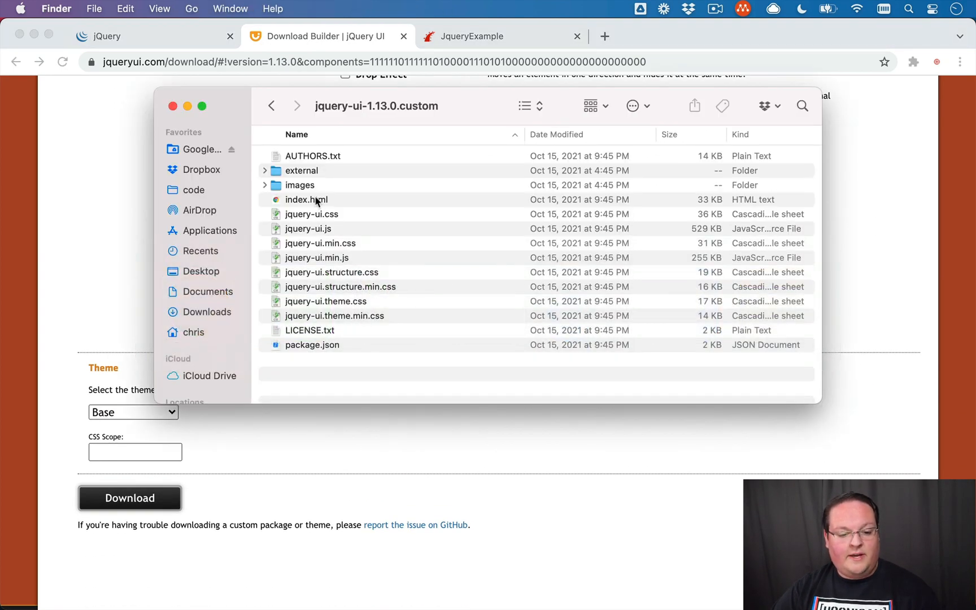
left_click(349, 231)
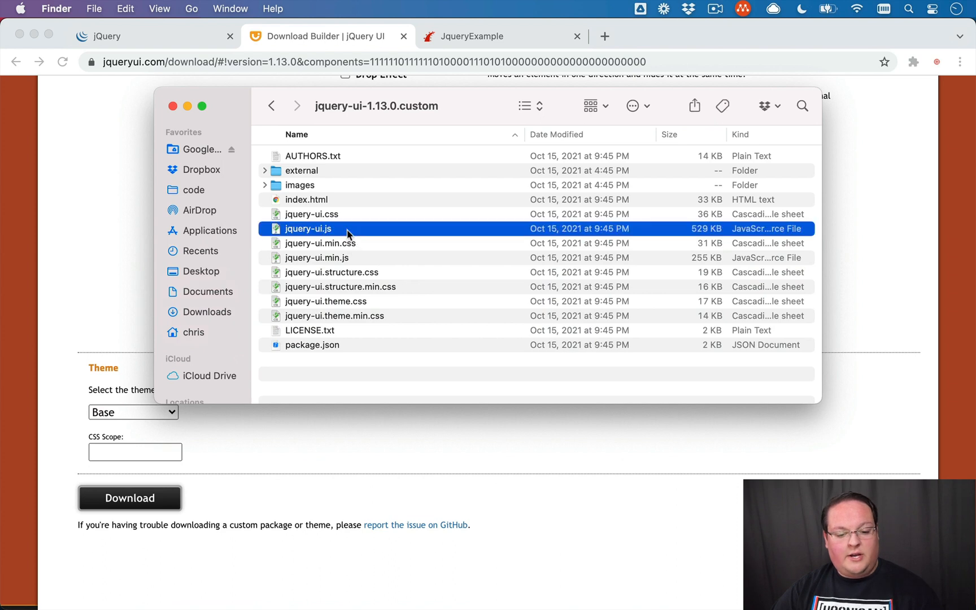
left_click(363, 217, "super")
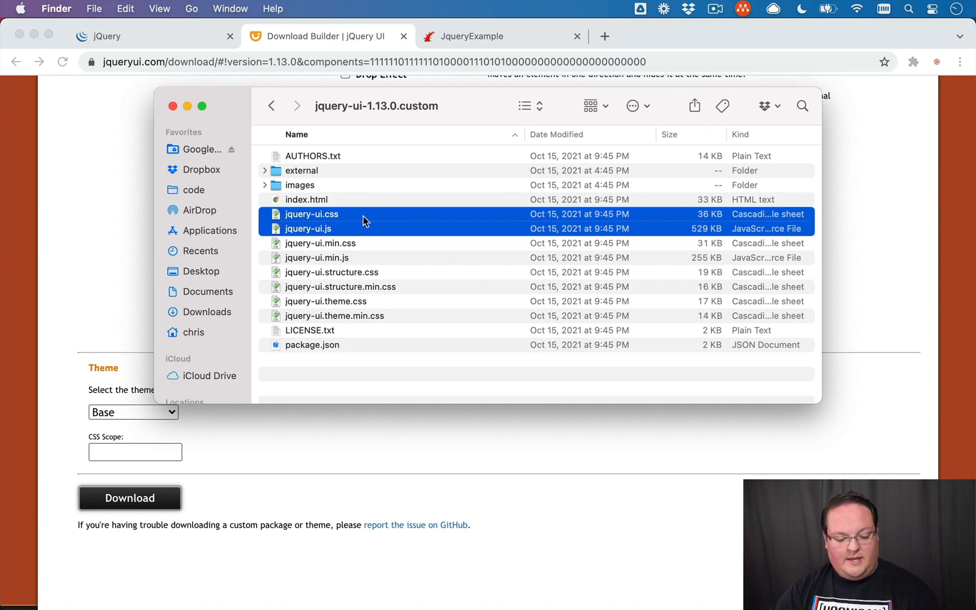
key("super+Tab")
key("Tab")
key("Tab")
type("open .")
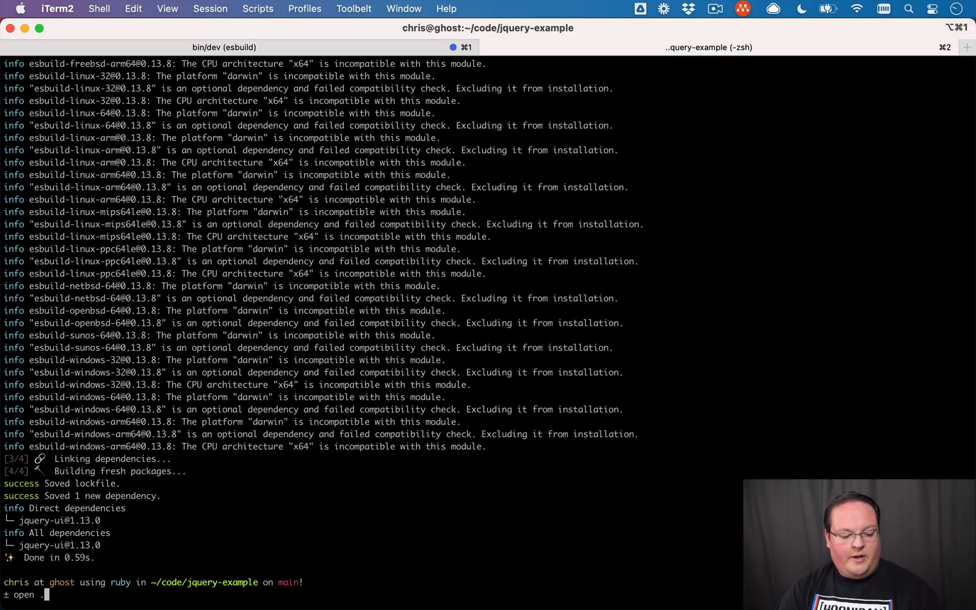
- Run `open .` and `yarn remove jquery-ui`, then bring the project folder Finder window forward
key("Return")
key("super+Tab")
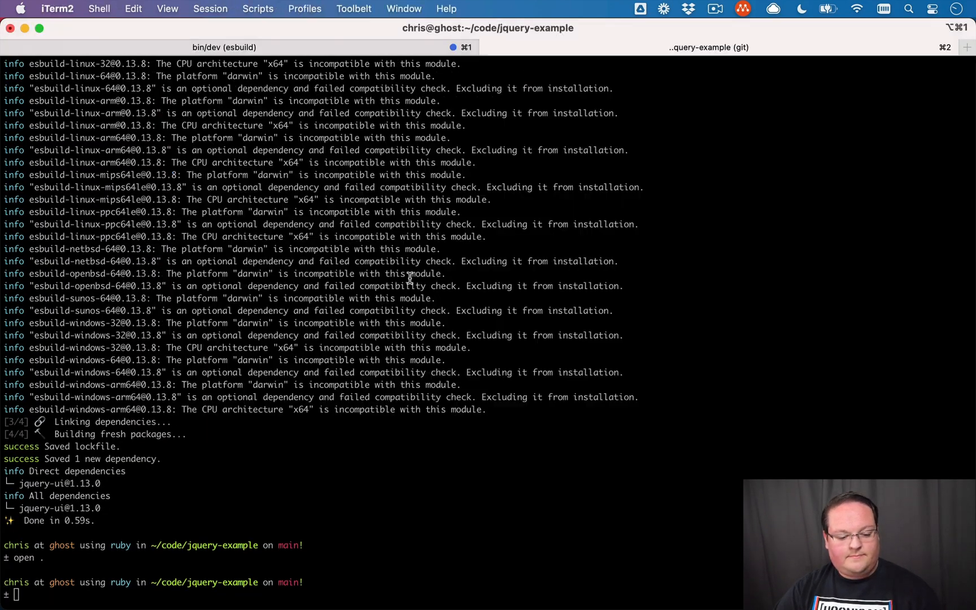
type("yarn ")
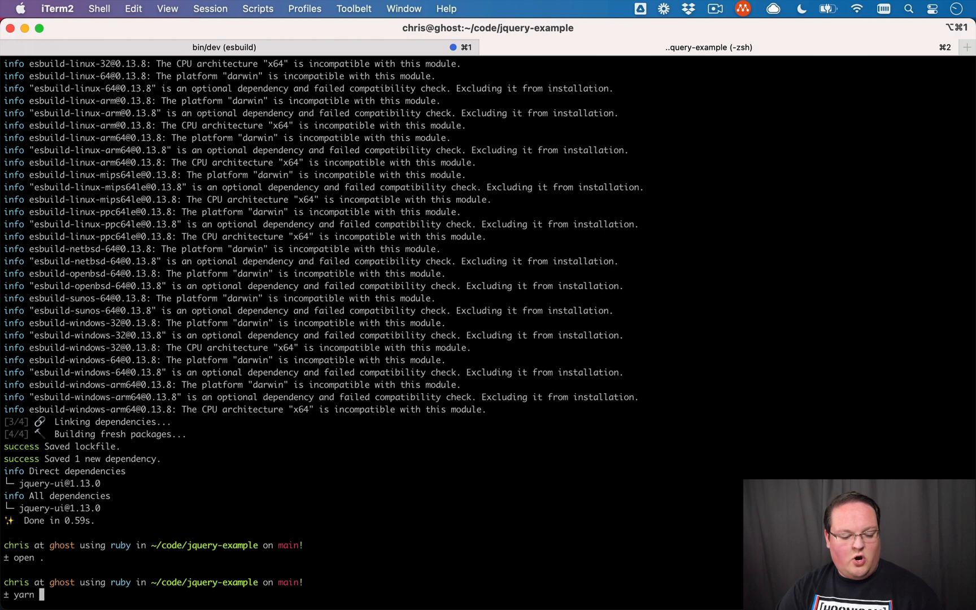
type("remove jquery-ui")
key("Return")
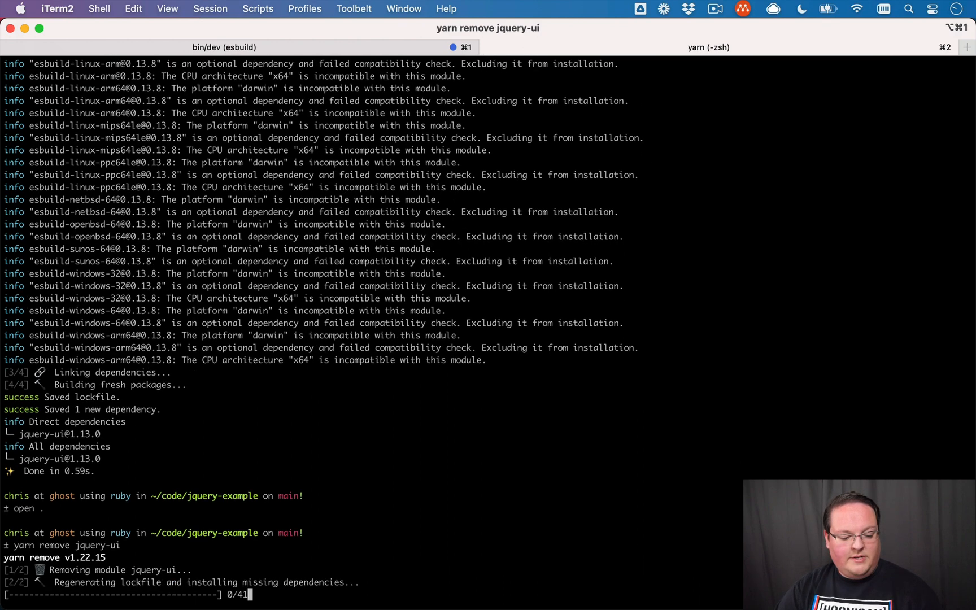
key("super+Tab")
key("Tab")
key("Tab")
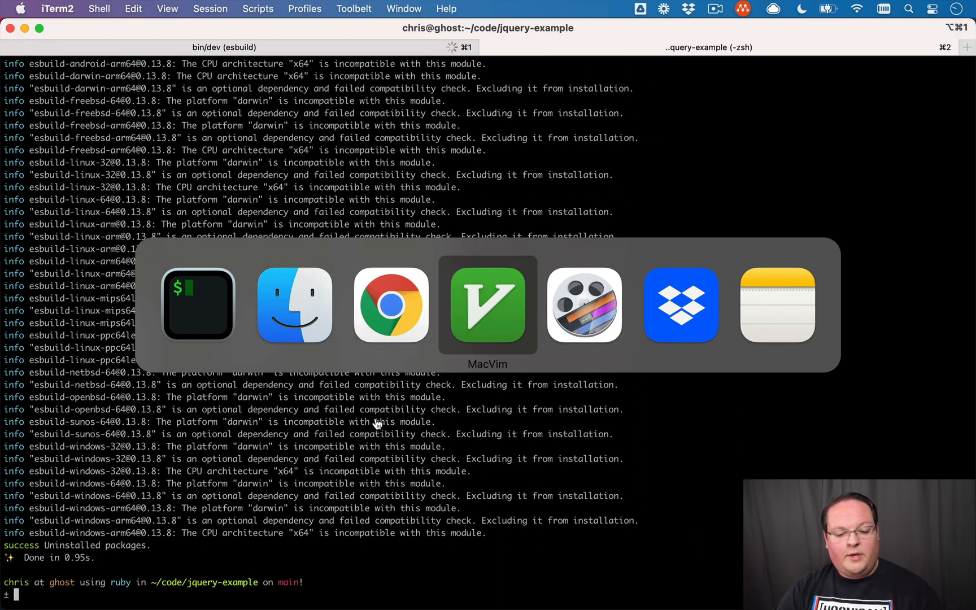
key("super+Tab")
key("Tab")
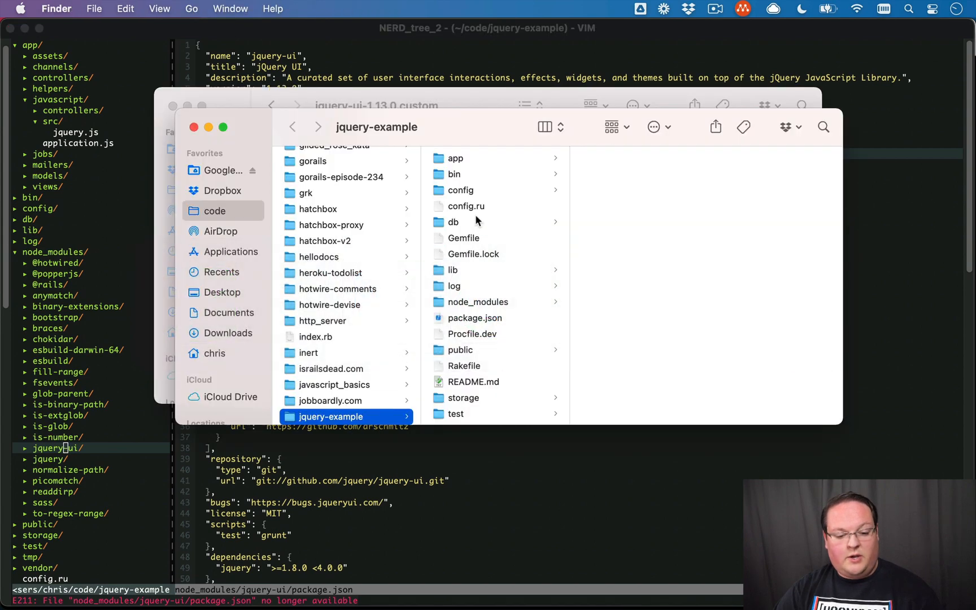
- Paste the custom jQuery UI files into app/javascript/src
left_click(490, 158)
left_click(641, 222)
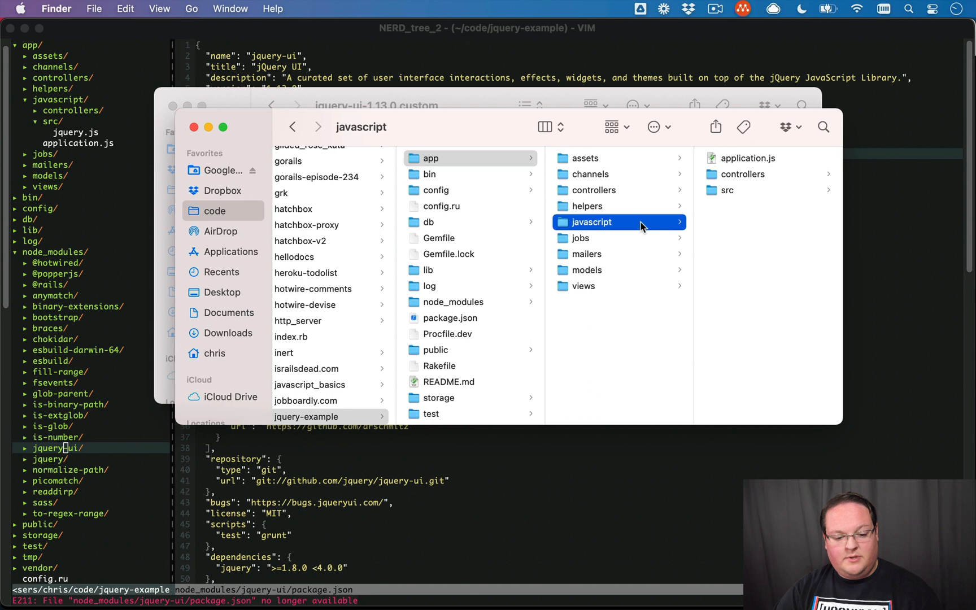
left_click(765, 191)
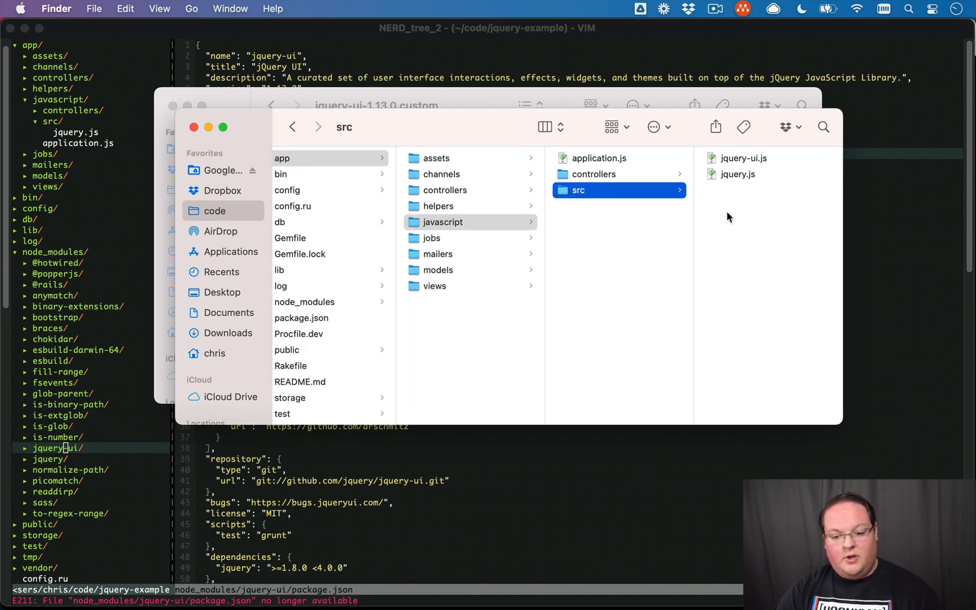
key("super+v")
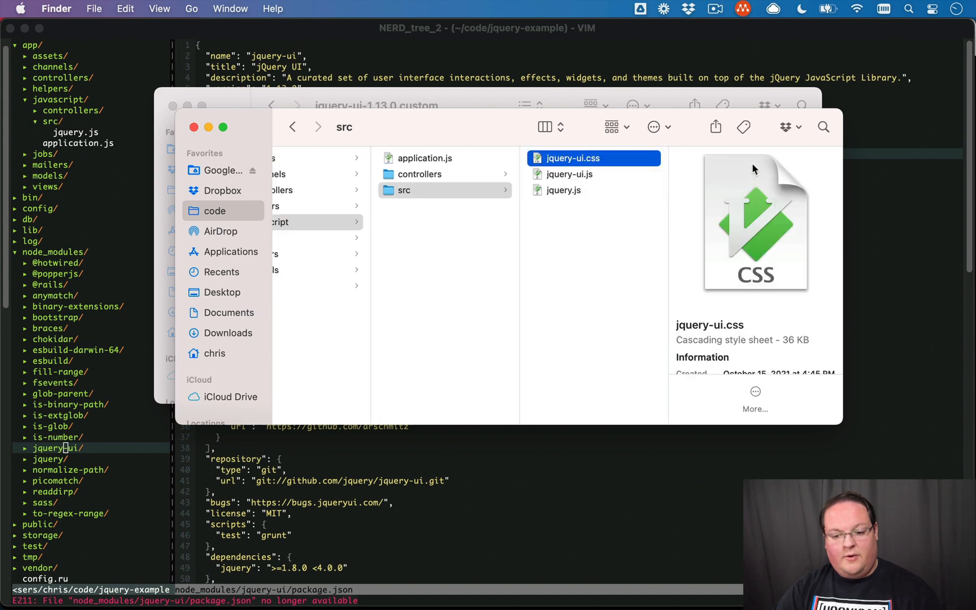
scroll(533, 214, "left", 5)
scroll(457, 191, "left", 5)
- Confirm jquery-ui.css in app/assets/stylesheets, close the Finder window and return to MacVim
left_click(350, 163)
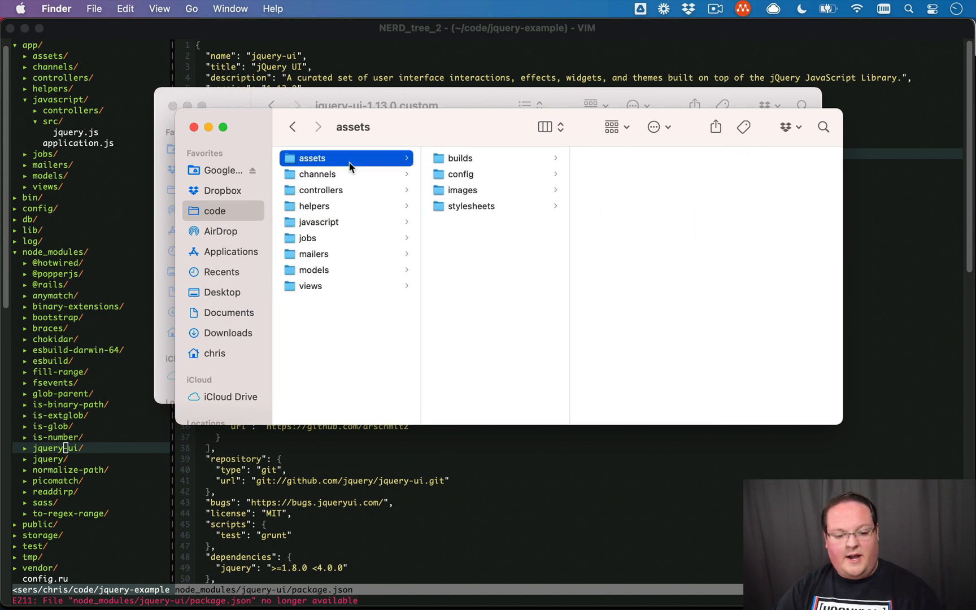
left_click(467, 206)
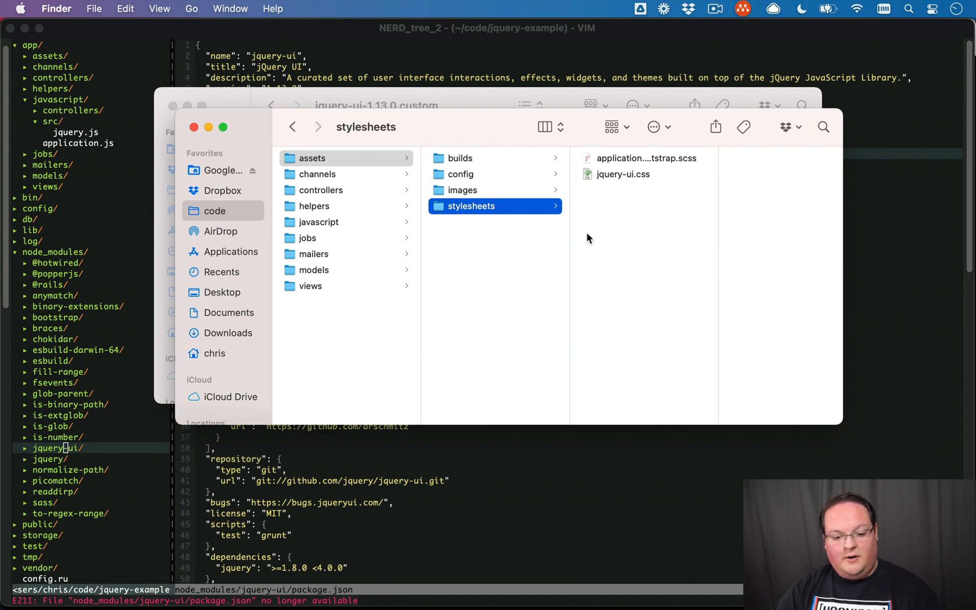
key("super+w")
key("super+Tab")
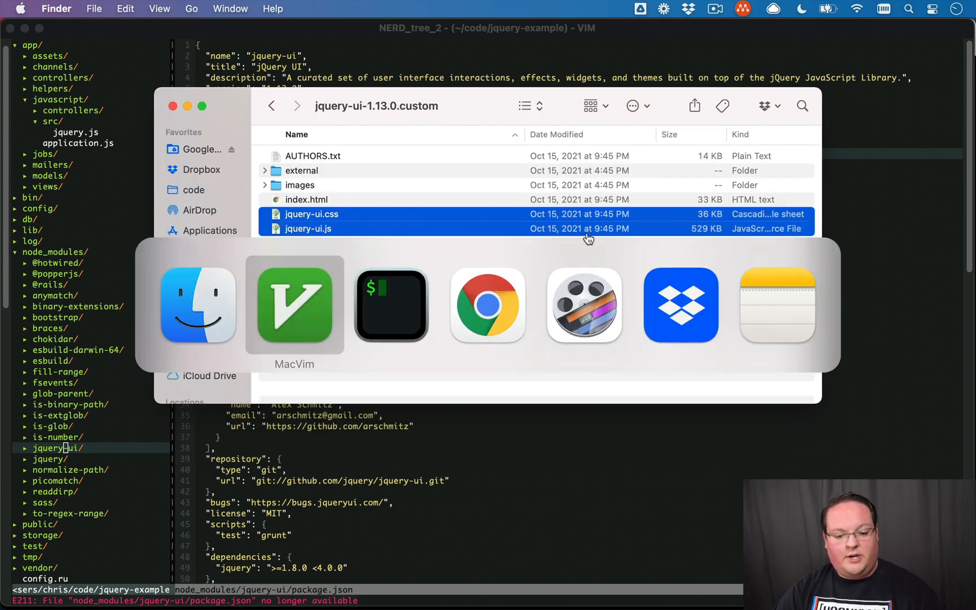
key("super+Tab")
key("super+shift+Tab")
- Change application.js to import "./src/jquery-ui" and save it
left_click(68, 137)
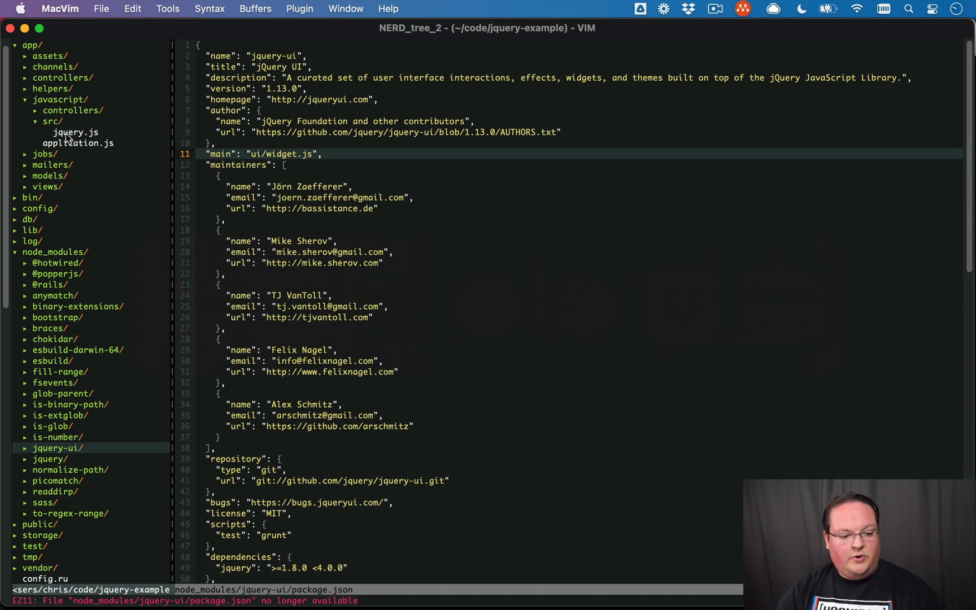
left_click(54, 122)
left_click(77, 154)
key("s")
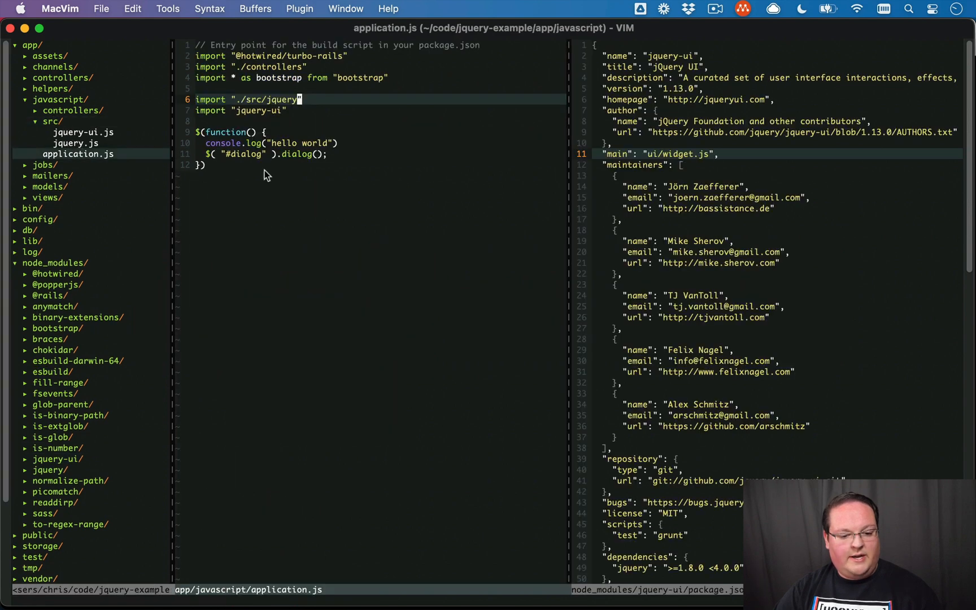
left_click(248, 111)
type("i")
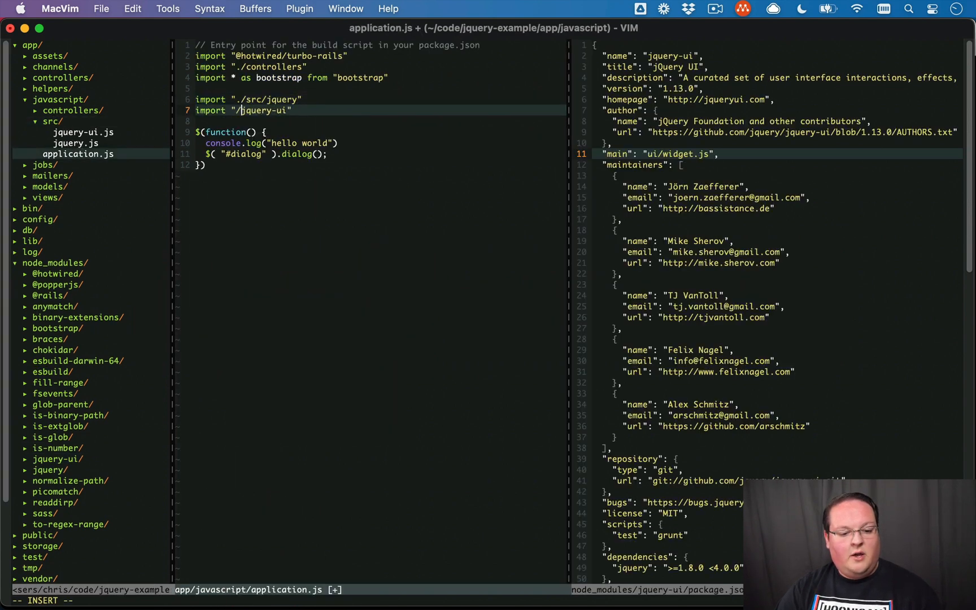
type("./")
type("src/")
key("Escape")
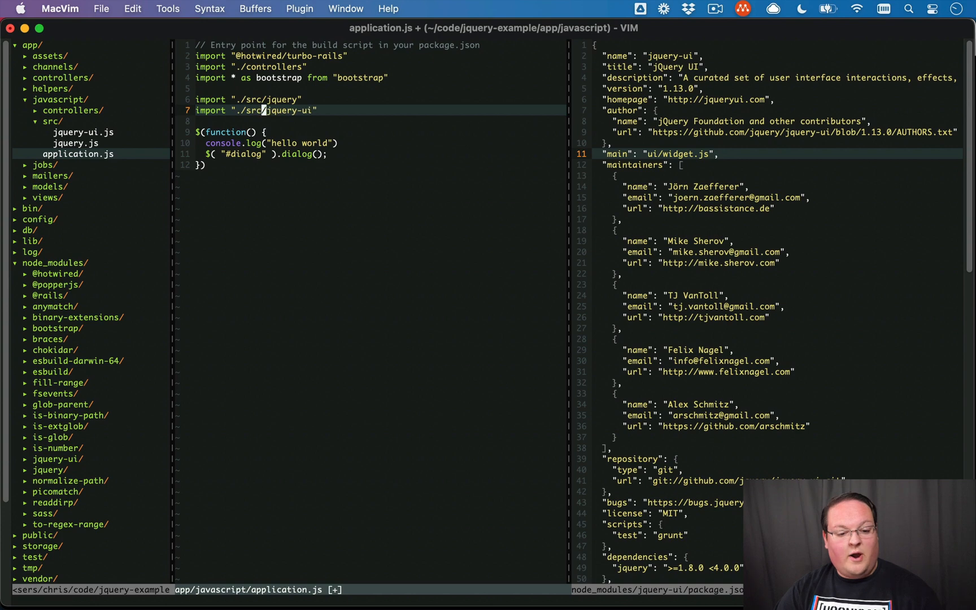
type(":w")
key("Return")
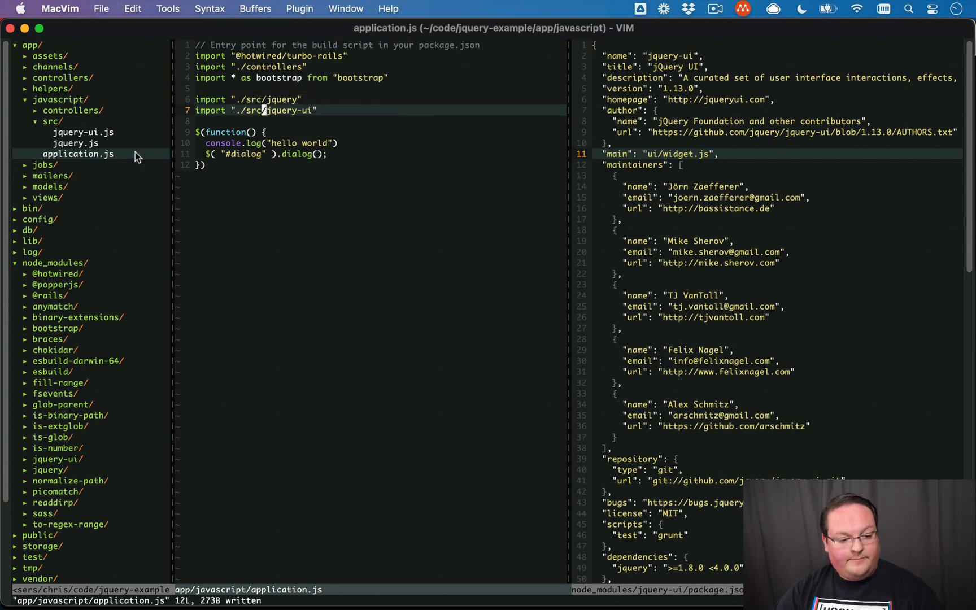
- Peek at jquery-ui.js, reopen application.js in place of package.json, and expand the assets folder
left_click(84, 132)
key("o")
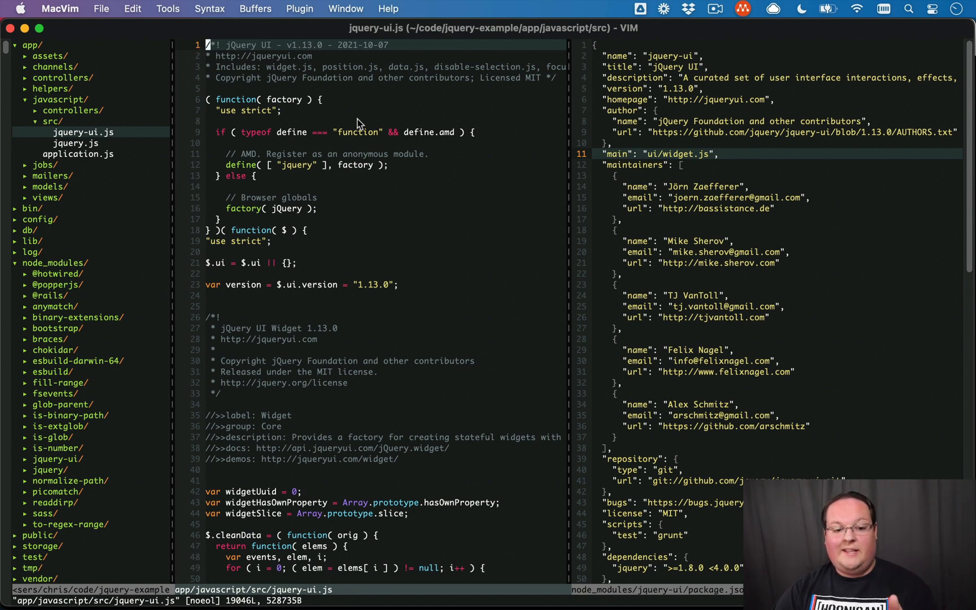
key("ctrl+w")
key("o")
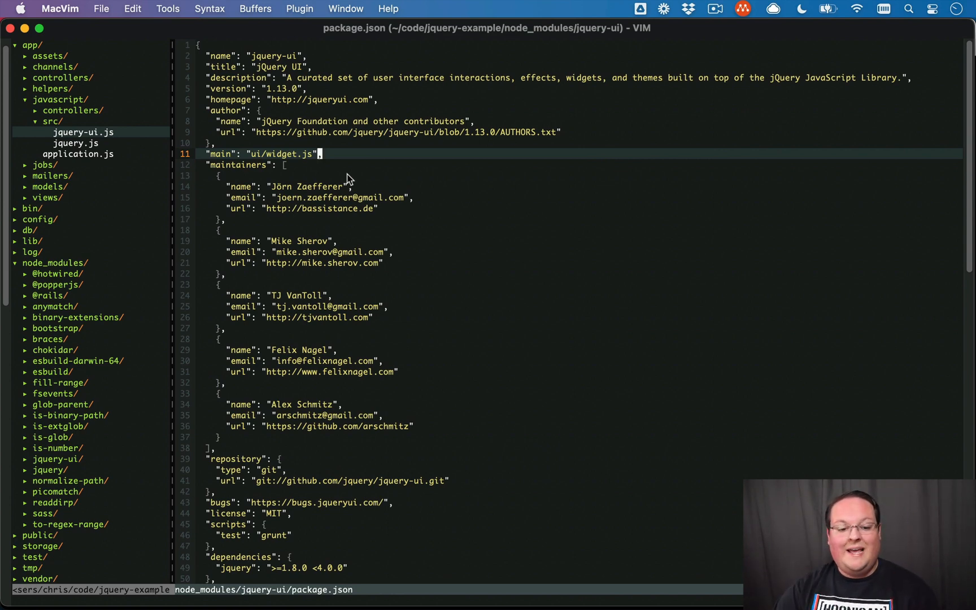
double_click(106, 154)
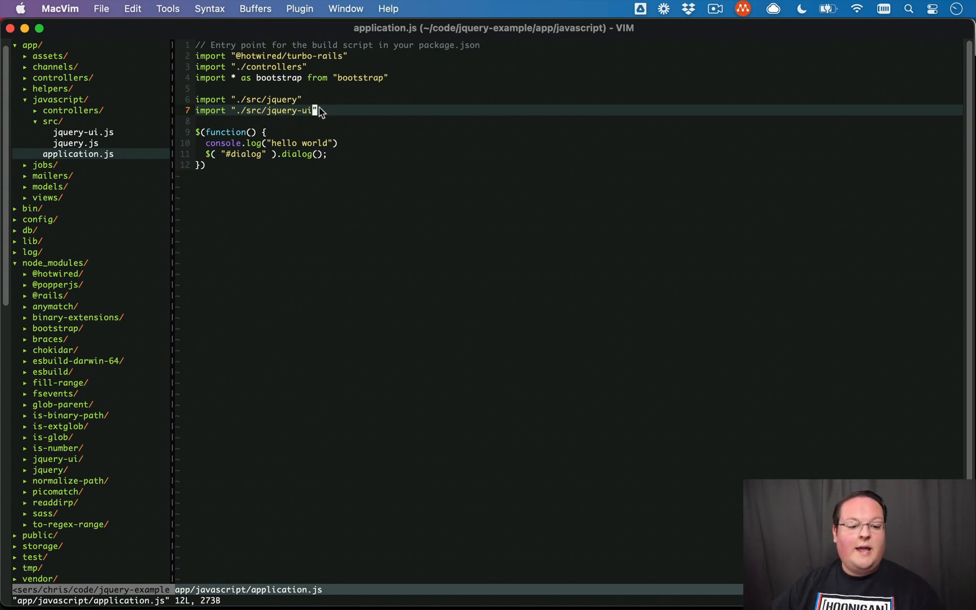
double_click(47, 56)
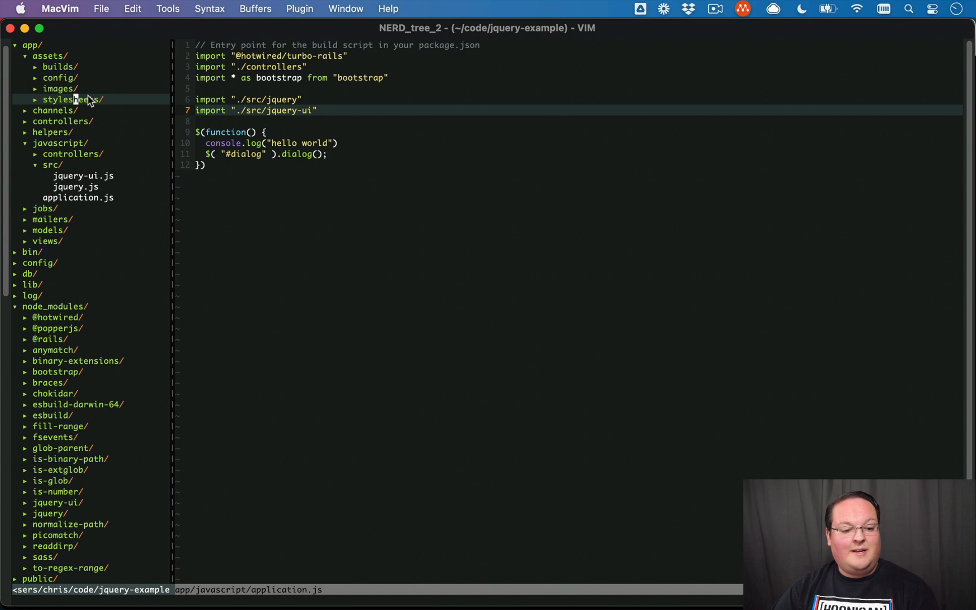
double_click(90, 100)
left_click(108, 122)
double_click(130, 111)
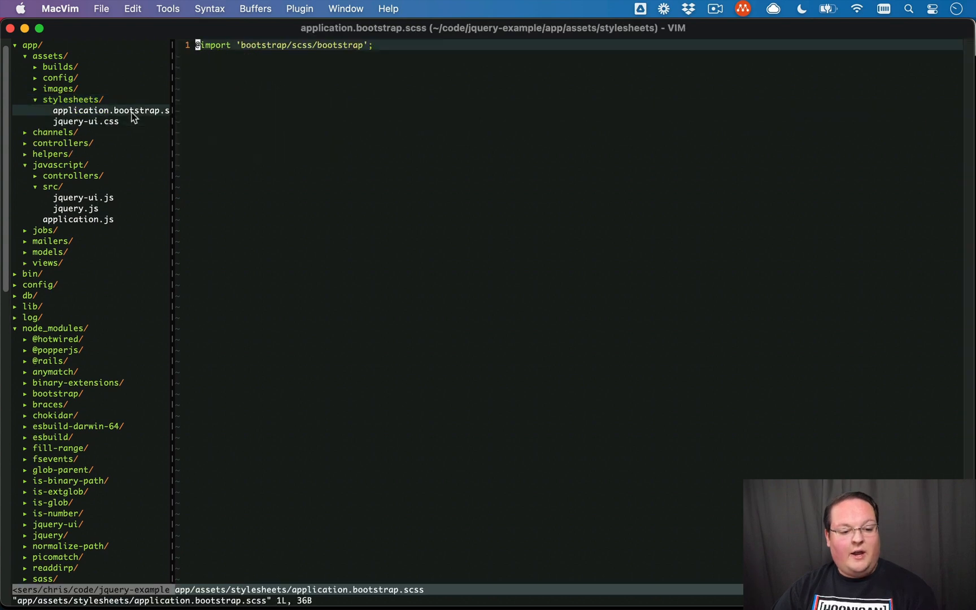
left_click(93, 122)
left_click(265, 140)
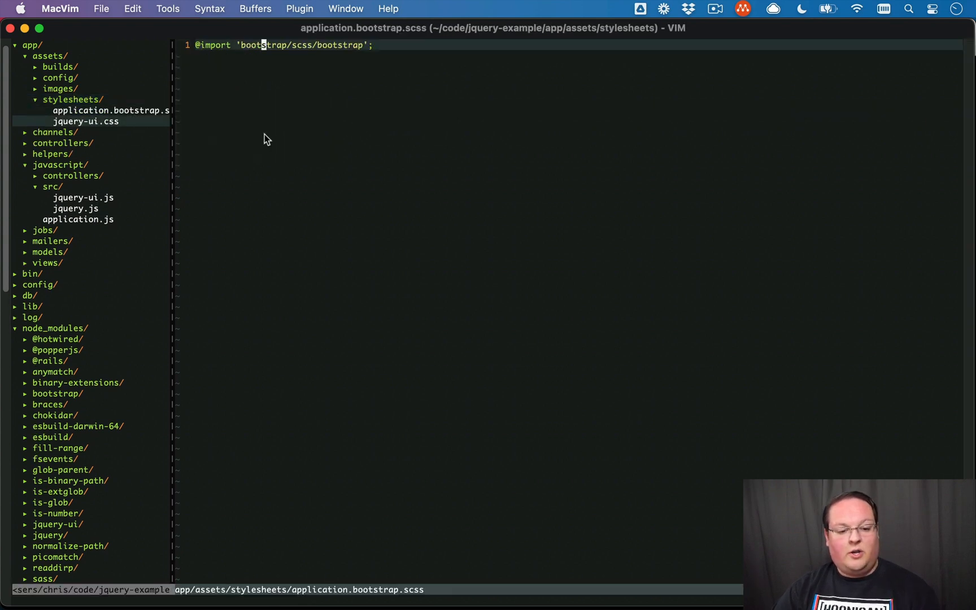
type("o")
type("@import")
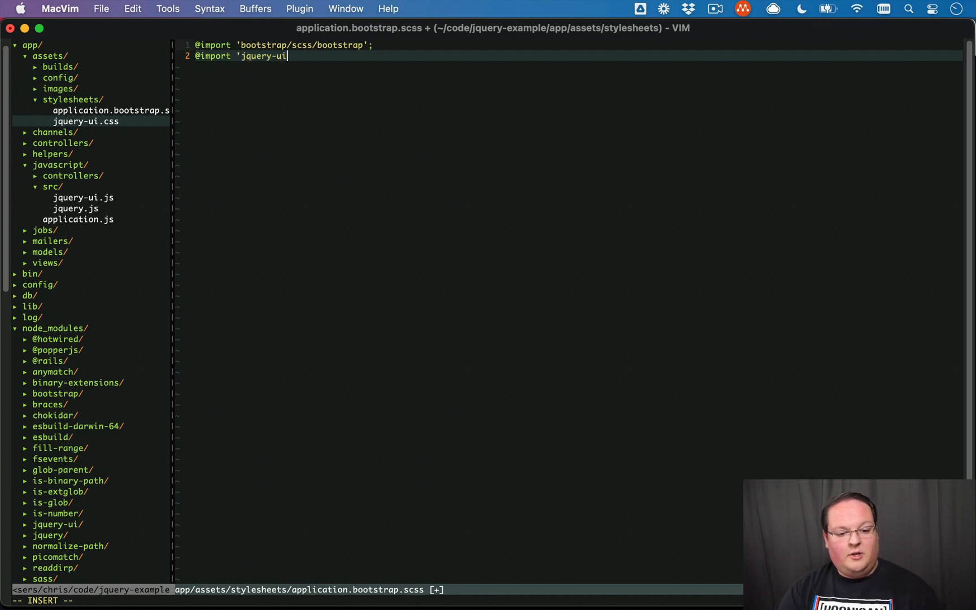
key("super+s")
key("Escape")
- Switch to Chrome and reload the running app page
key("super+Tab")
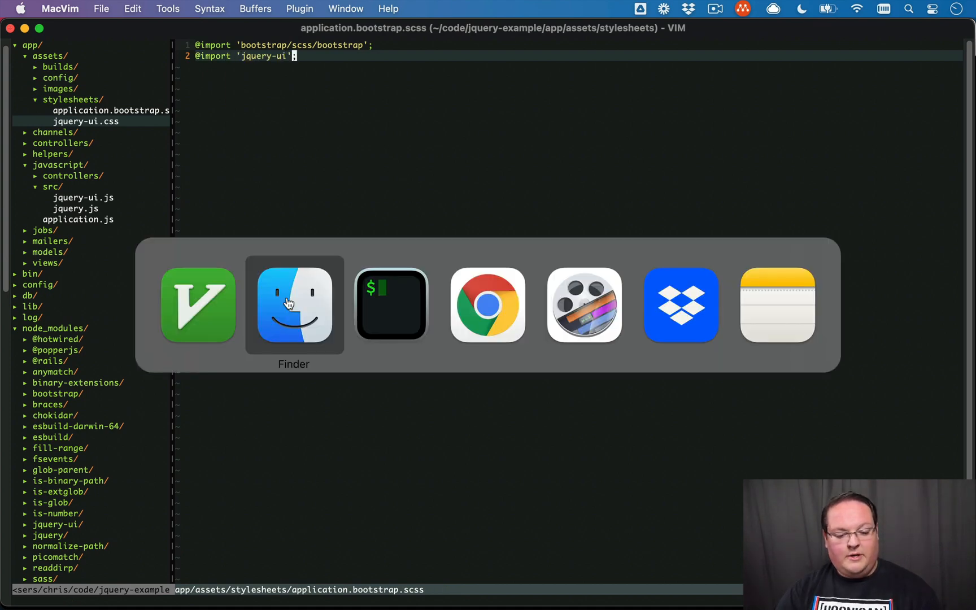
key("super+Tab")
key("ctrl+Tab")
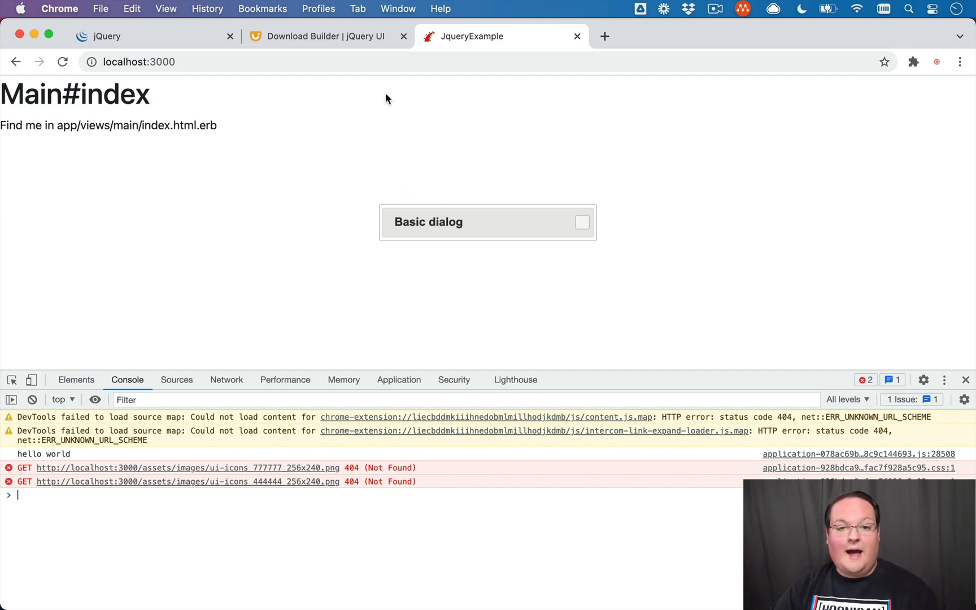
- Return to MacVim after checking the styled dialog in Chrome
key("super+Tab")
- Open index.html.erb via Ctrl+P, remove class="d-none" from the dialog div, save, and reload the app
key("ctrl+p")
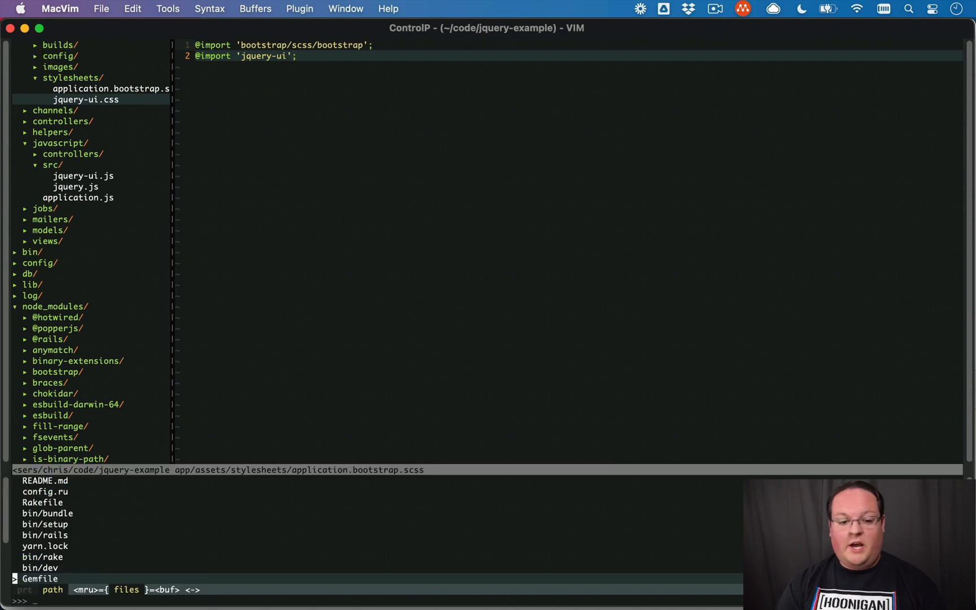
type("index.")
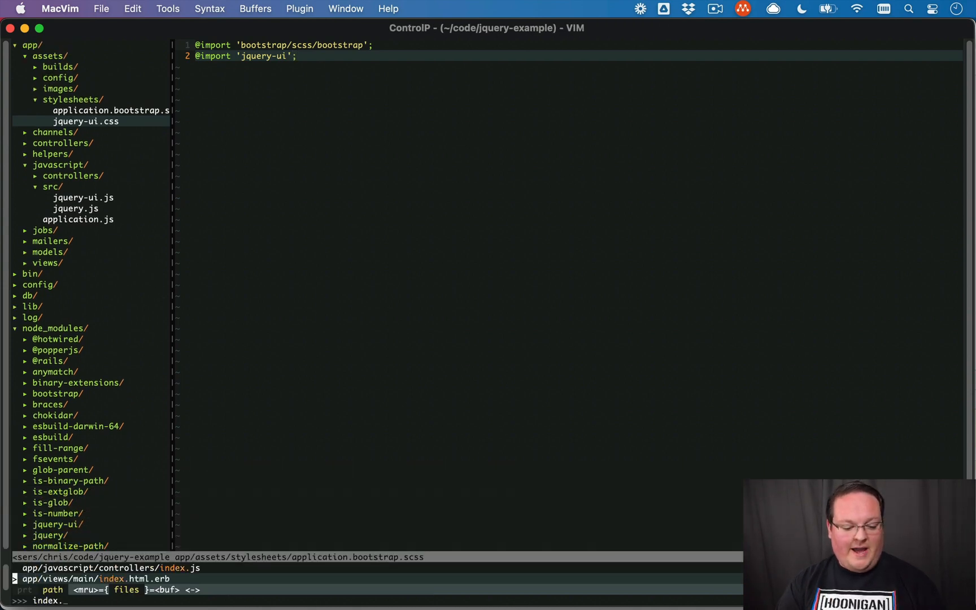
type("html")
key("Return")
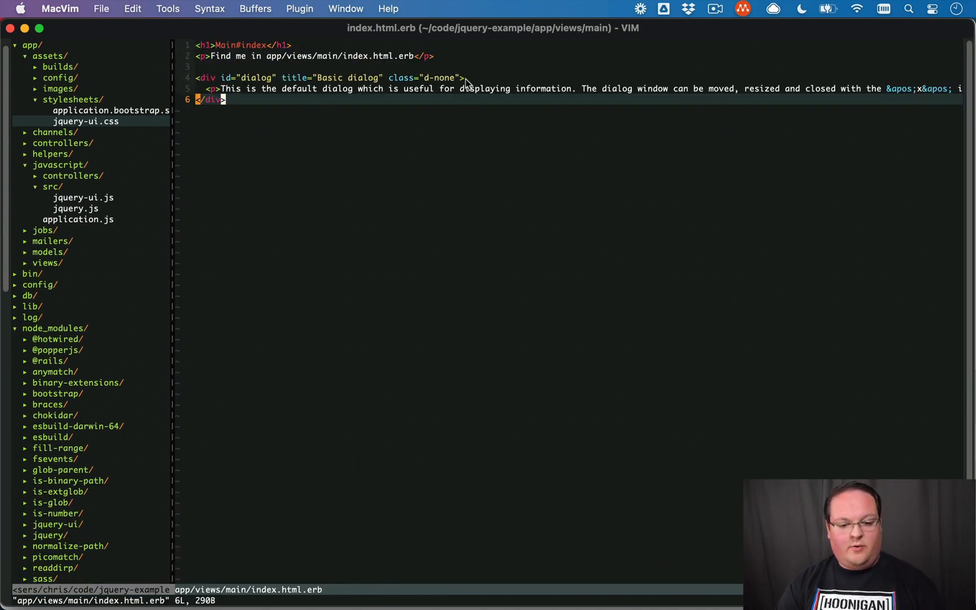
type("kk$vbbbhd")
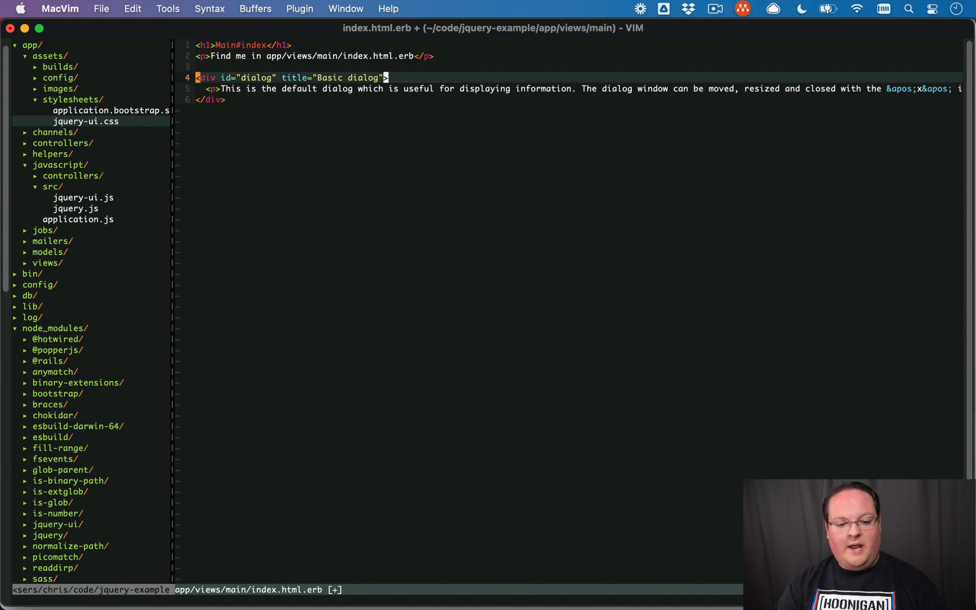
key("super+s")
key("super+Tab")
key("super+r")
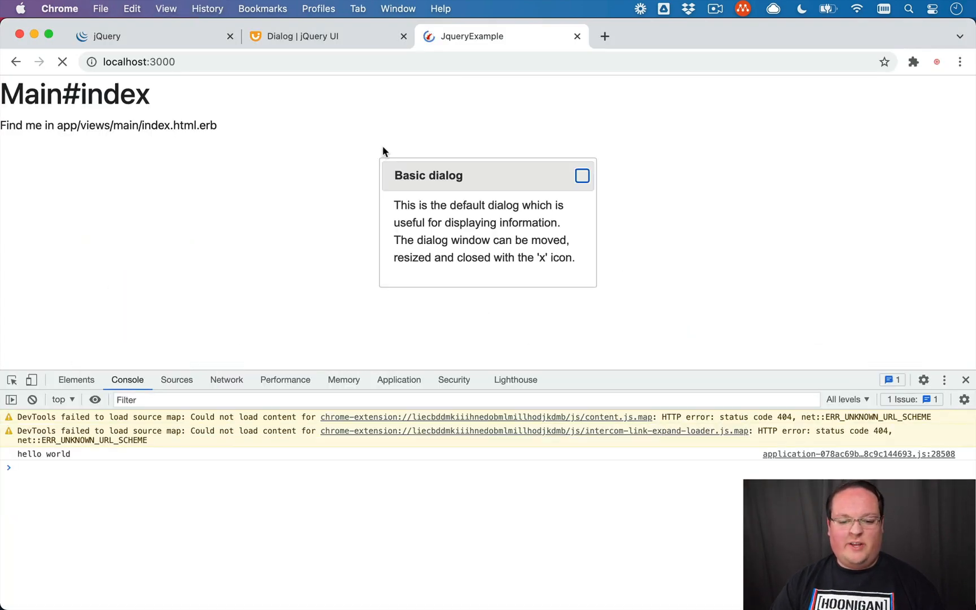
- Go to the jQuery UI Tooltip demo and expand its example source
double_click(497, 222)
left_click(302, 36)
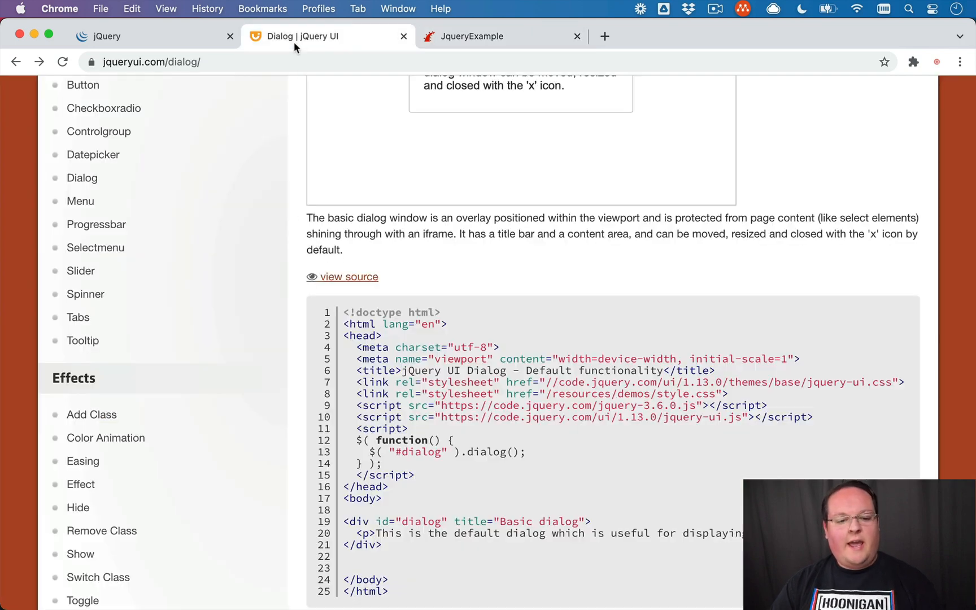
scroll(155, 416, "down", 1)
scroll(155, 416, "down", 1)
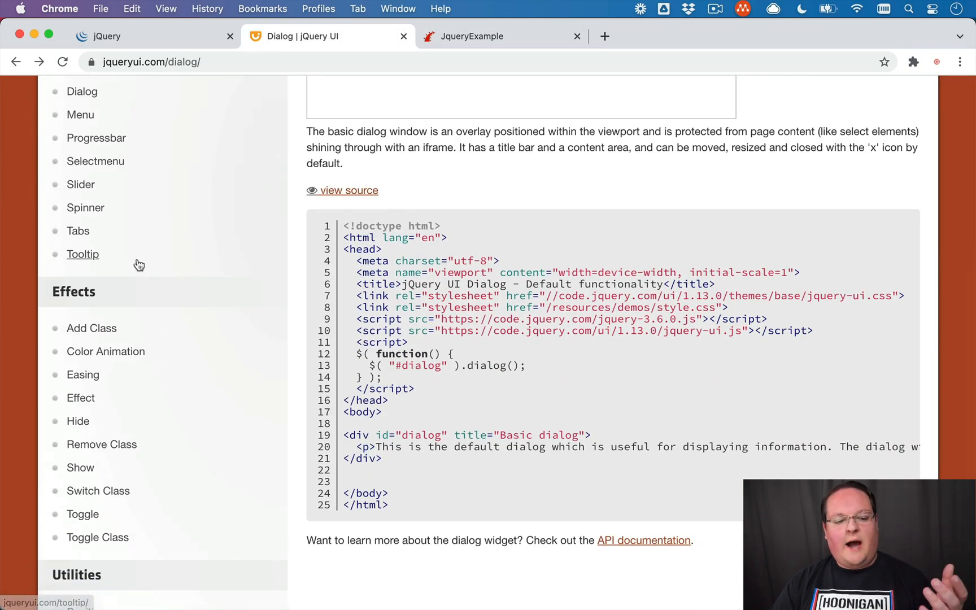
left_click(76, 229)
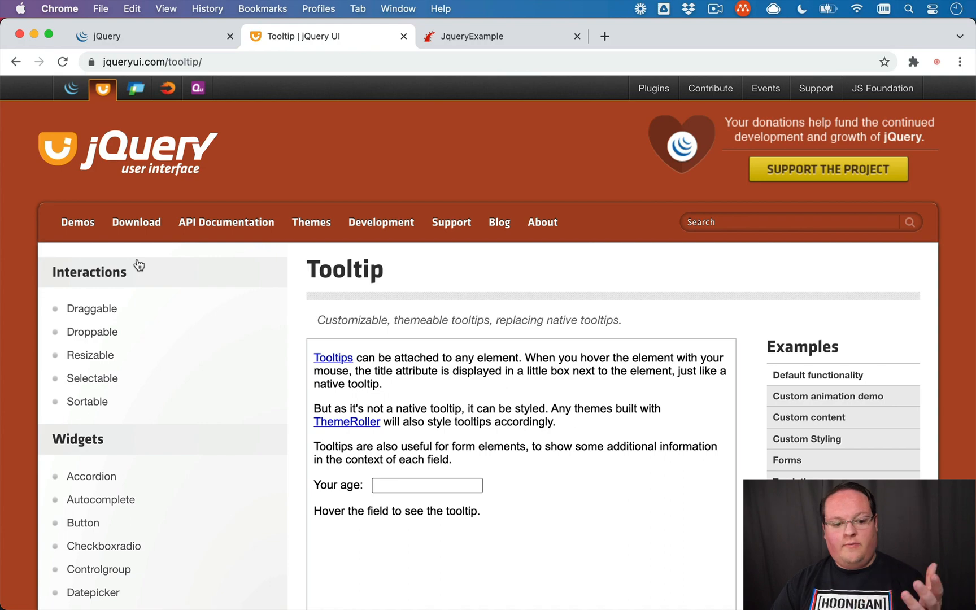
scroll(368, 499, "down", 3)
scroll(369, 498, "down", 3)
scroll(369, 499, "down", 2)
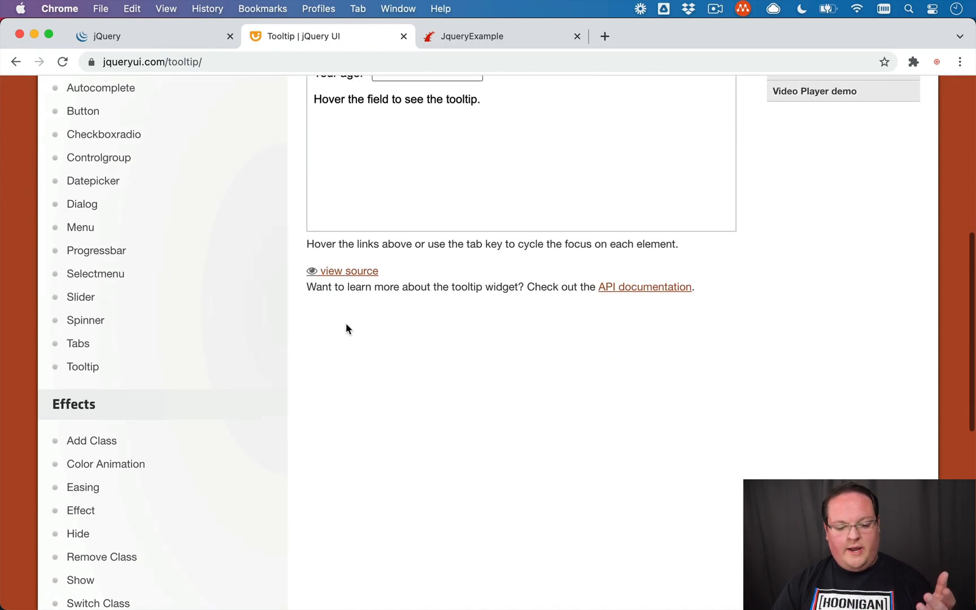
left_click(342, 274)
scroll(341, 275, "down", 3)
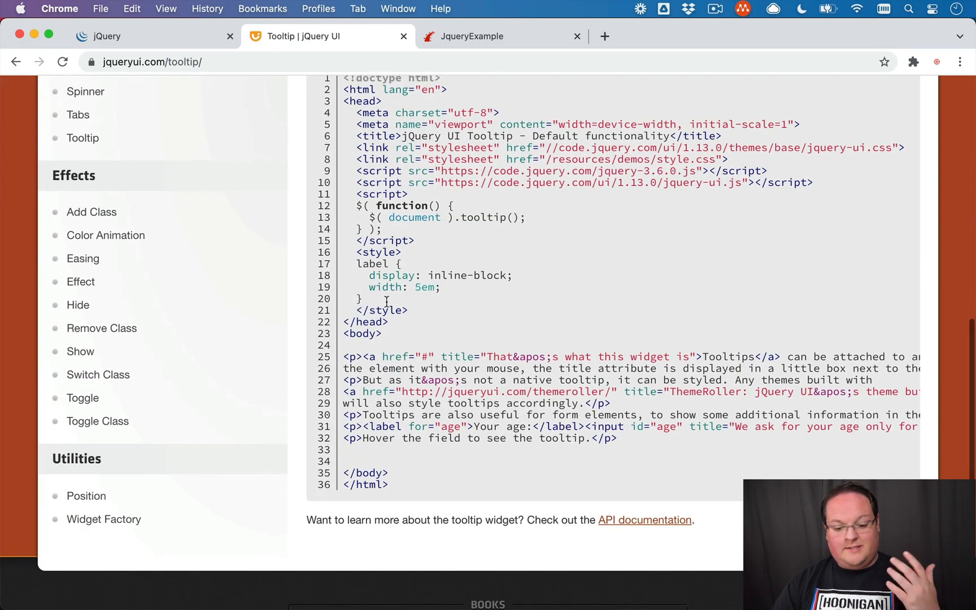
- Copy the Tooltips link markup from line 25 and return to the editor
left_click_drag(363, 356, 778, 354)
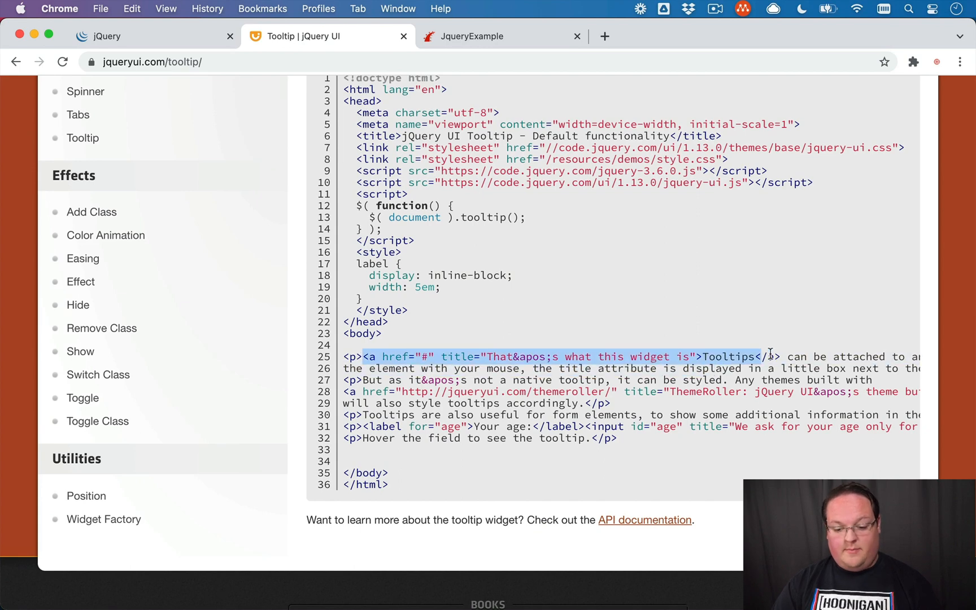
key("super+c")
key("super+Tab")
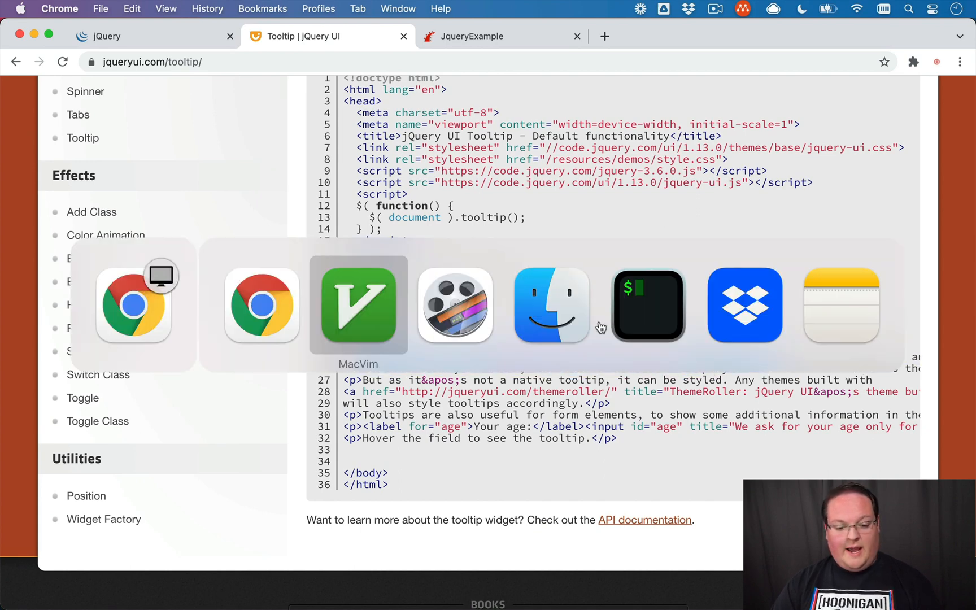
- Paste the Tooltips link into index.html.erb on a new line and save
key("o")
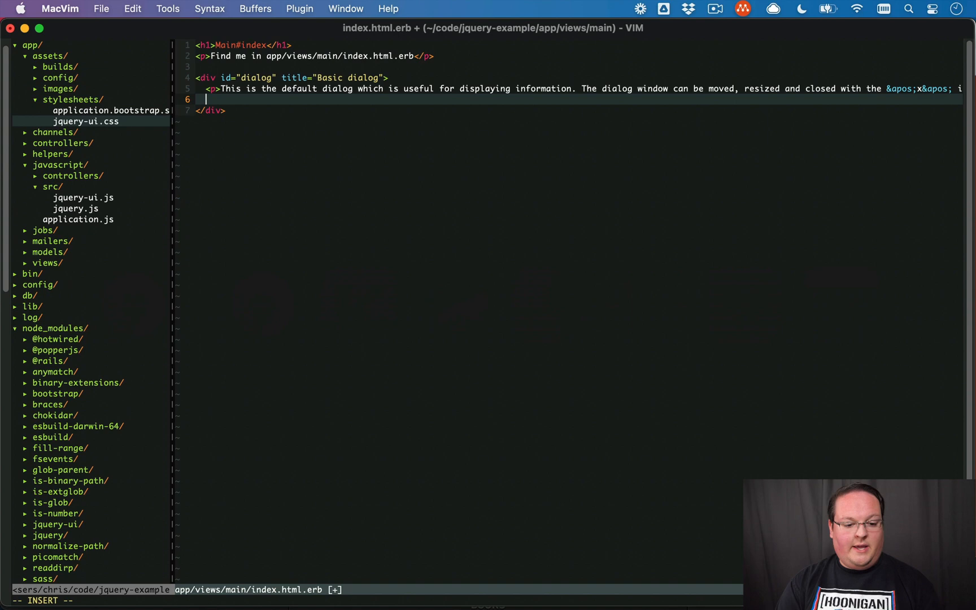
key("super+v")
key("Escape")
key("super+s")
- Reload the app page in Chrome to see the Tooltips link, then return to MacVim
key("super+Tab")
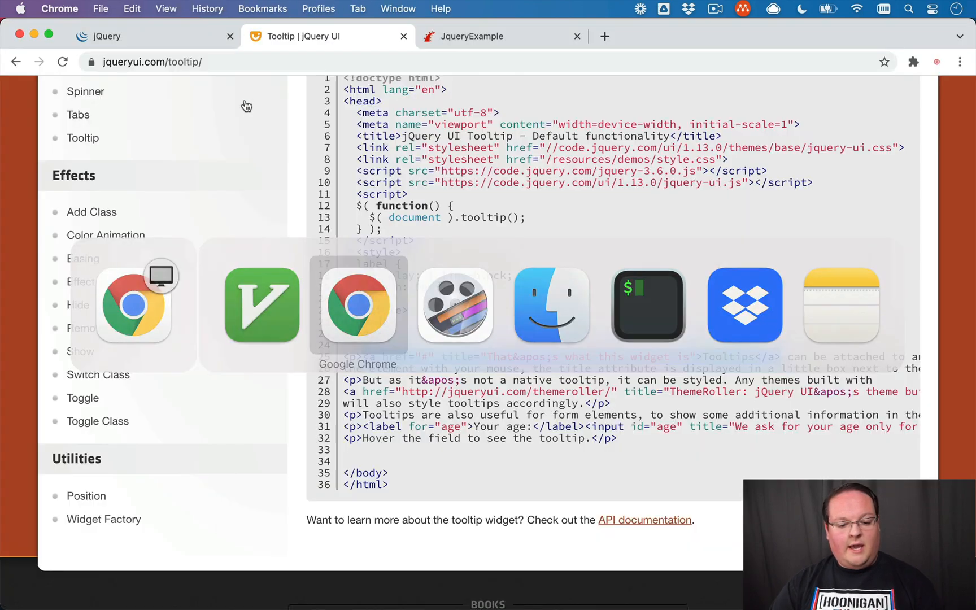
left_click(472, 36)
key("super+r")
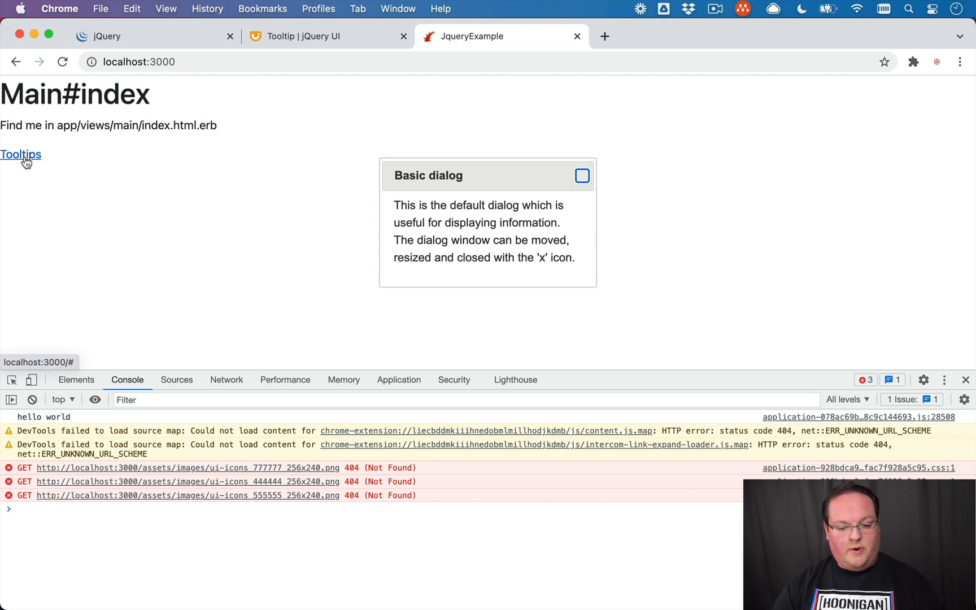
key("super+Tab")
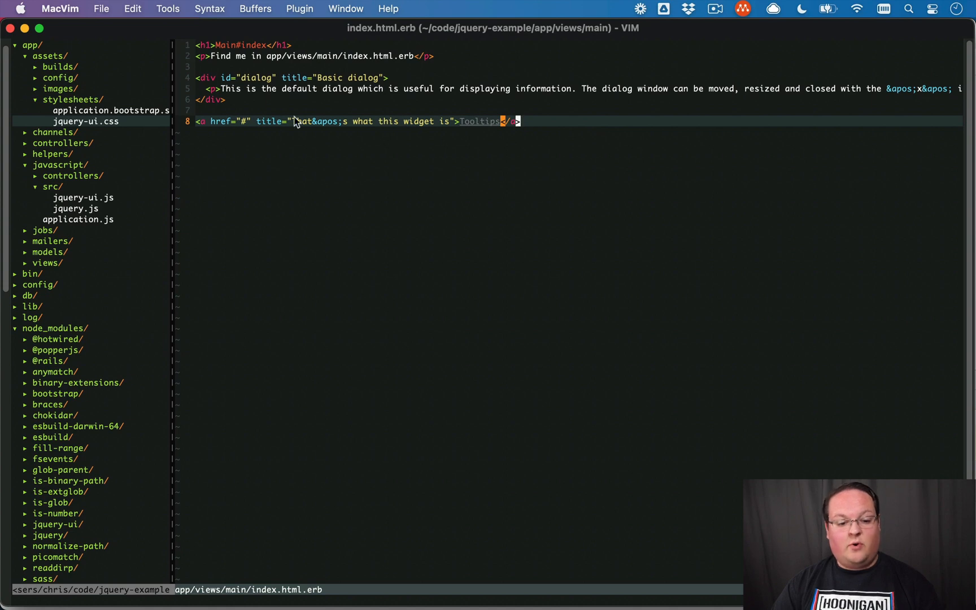
- Open application.js in a split and start a new line inside the ready function
left_click(78, 218)
key("s")
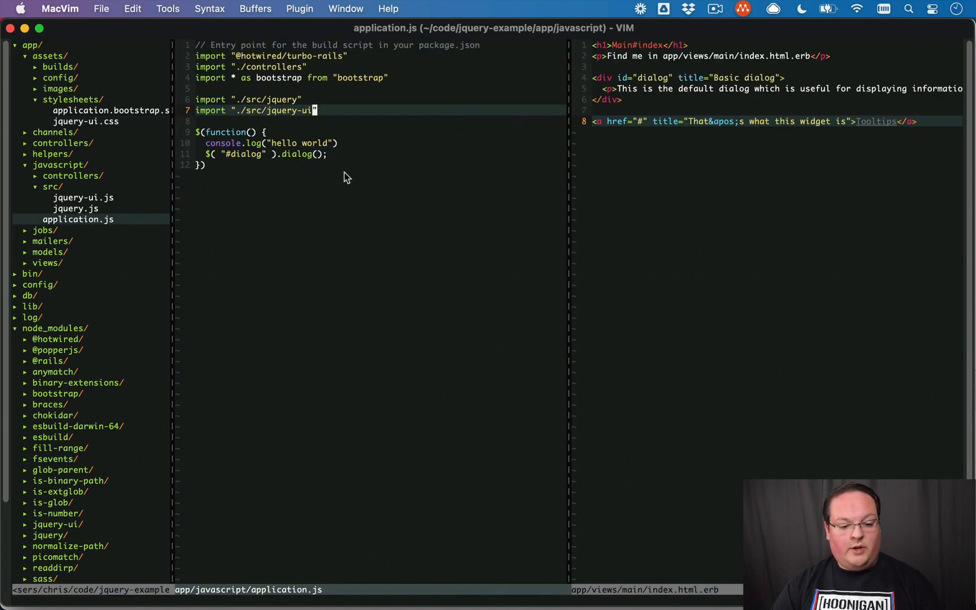
left_click(354, 162)
key("o")
key("Return")
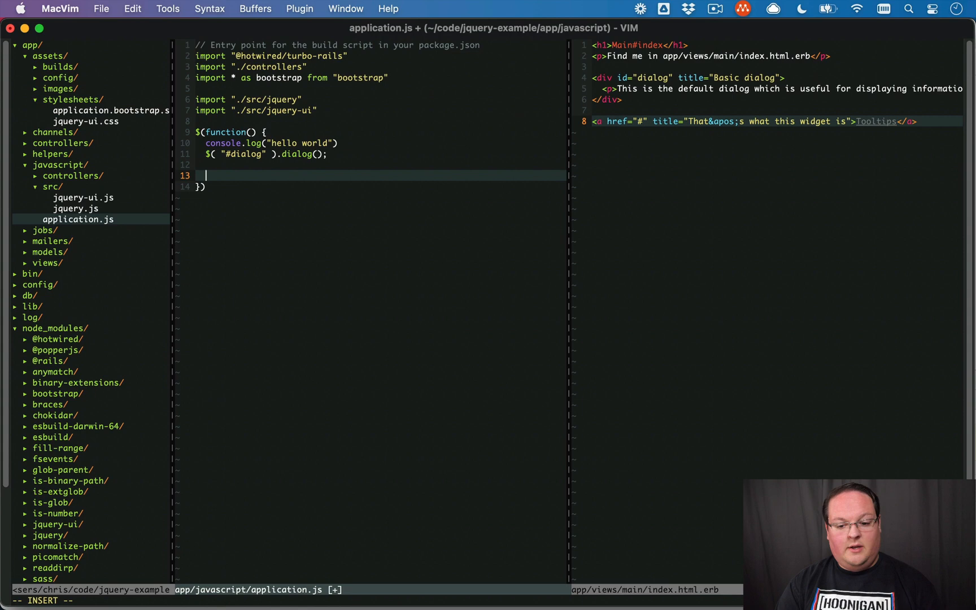
- Copy $( document ).tooltip(); from the demo into application.js, tidy indentation, and save
key("super+Tab")
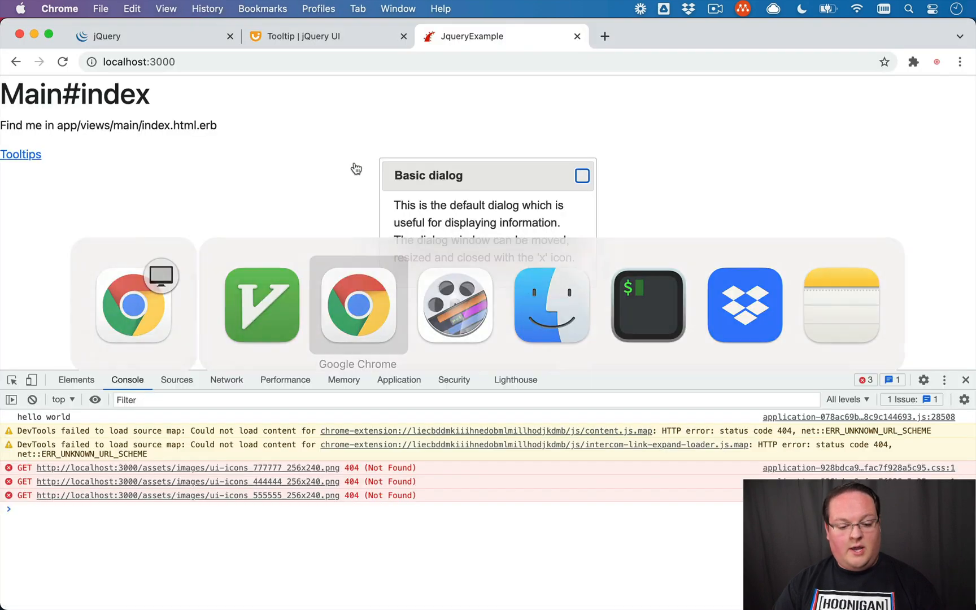
key("ctrl+shift+Tab")
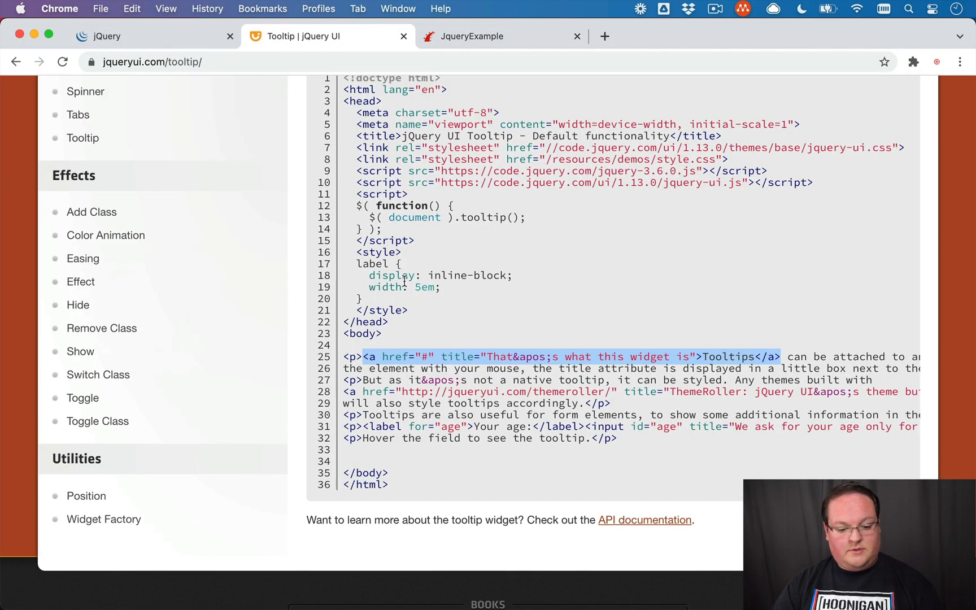
triple_click(442, 220)
key("super+c")
key("super+Tab")
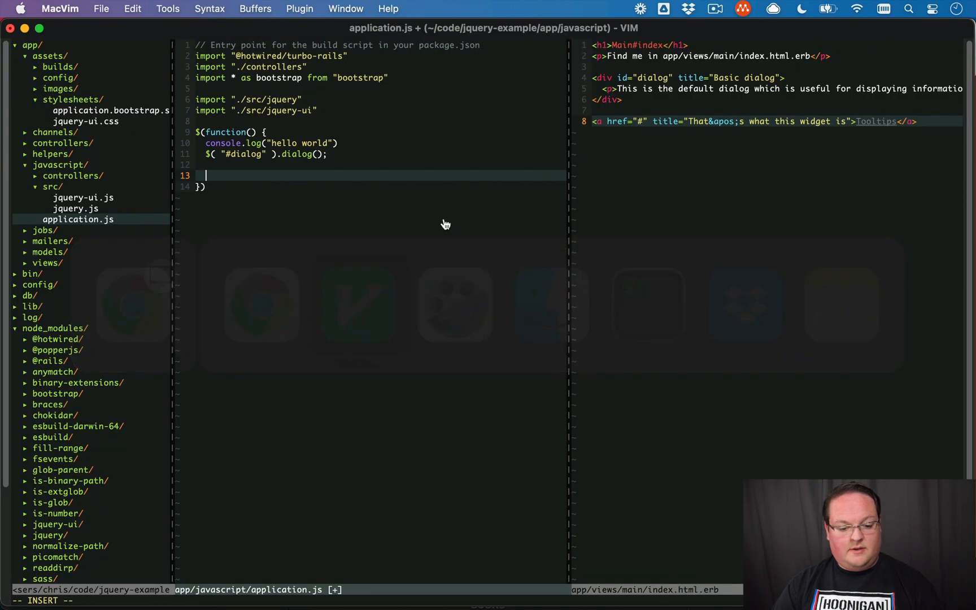
key("super+v")
key("Escape")
type("kkdd<<")
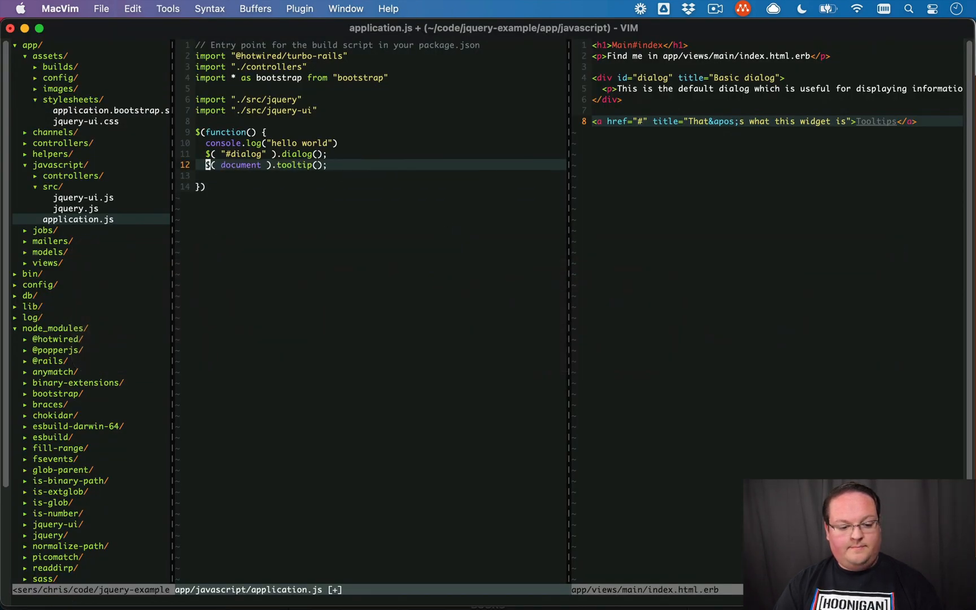
type("j")
key("super+s")
- Bring the example app page forward in Chrome and reload it
key("super+Tab")
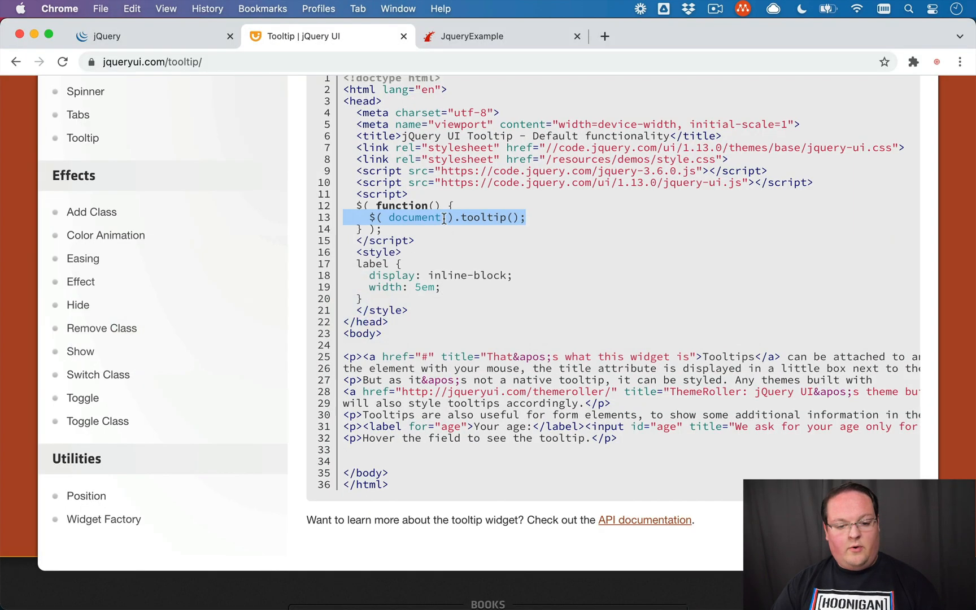
key("super+3")
key("super+r")
key("super+r")
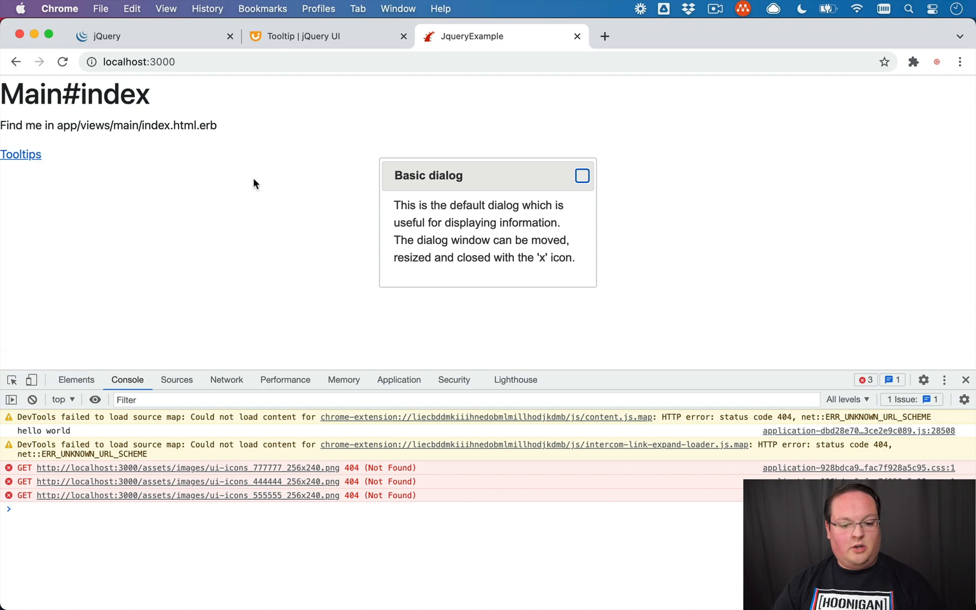
- Go to the jQuery UI Tabs demo and reveal its source code
left_click(332, 36)
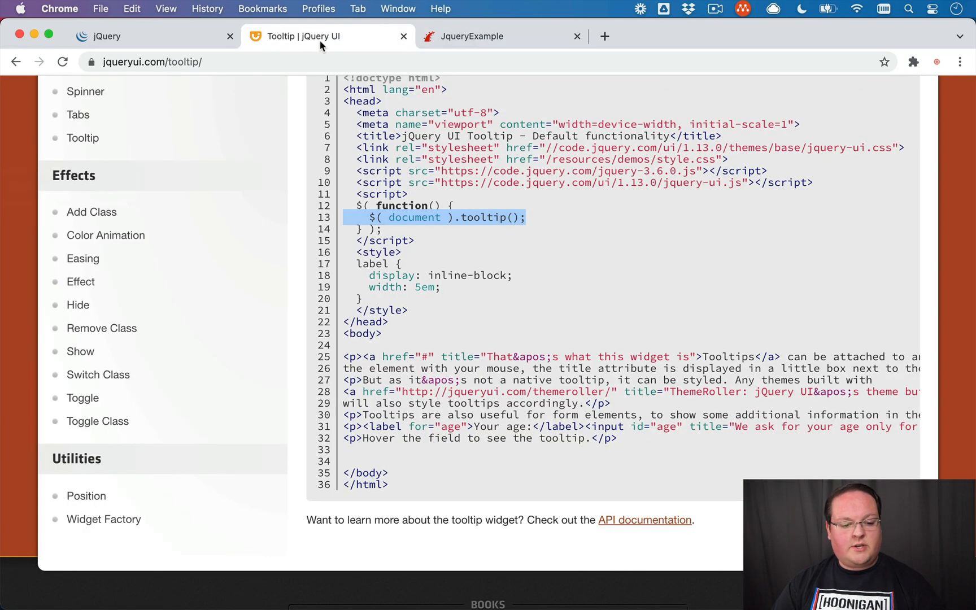
scroll(141, 286, "up", 3)
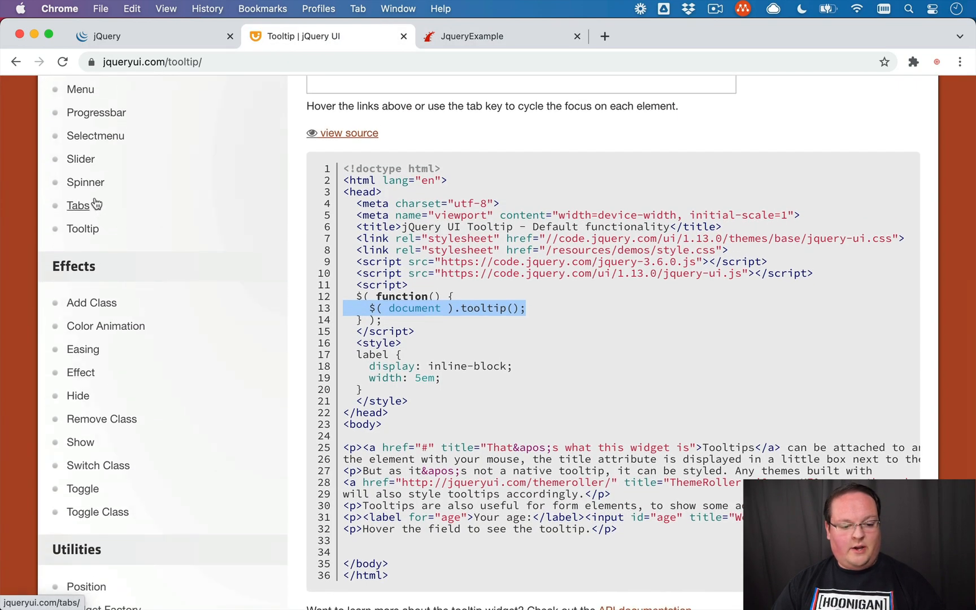
scroll(119, 184, "up", 3)
scroll(119, 184, "up", 3)
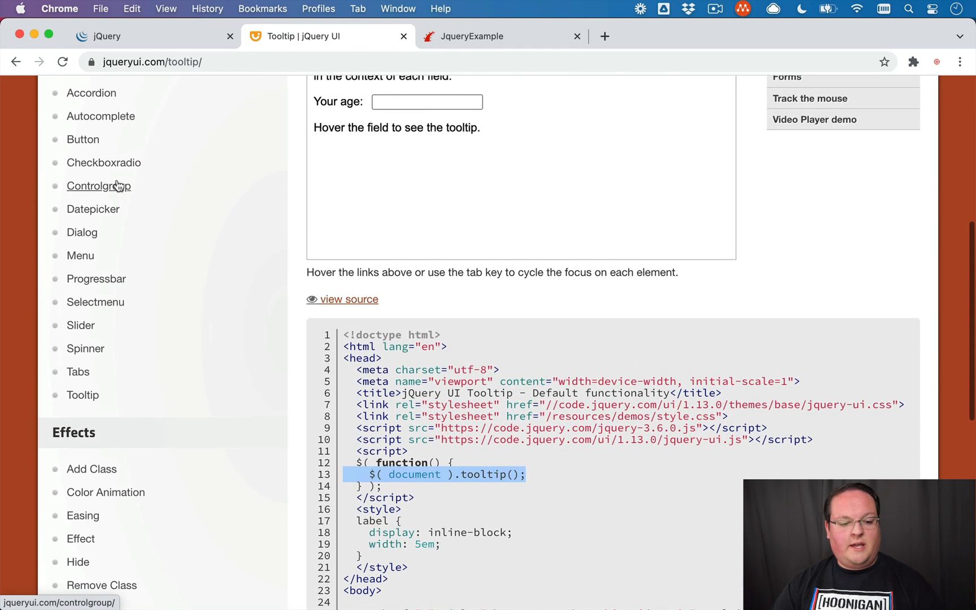
scroll(119, 184, "up", 1)
left_click(78, 418)
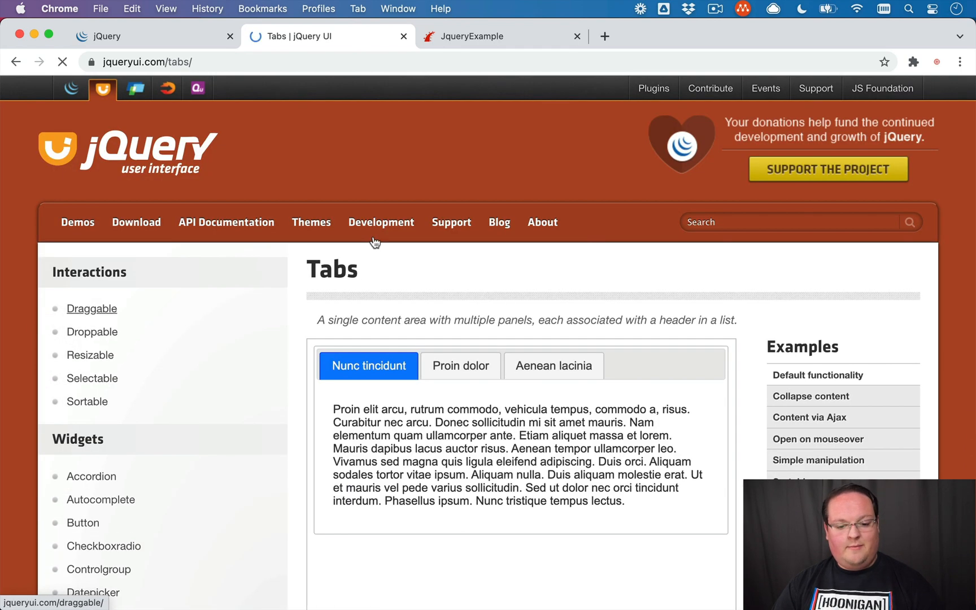
scroll(373, 240, "down", 5)
left_click(371, 377)
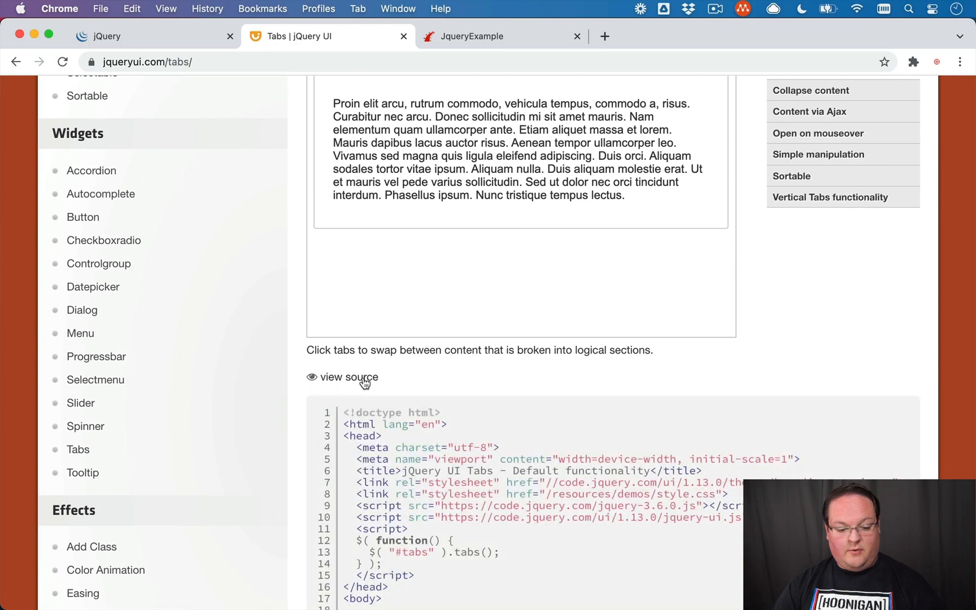
scroll(371, 377, "down", 5)
- Copy the <div id="tabs"> markup and switch back to MacVim
left_click_drag(404, 446, 343, 253)
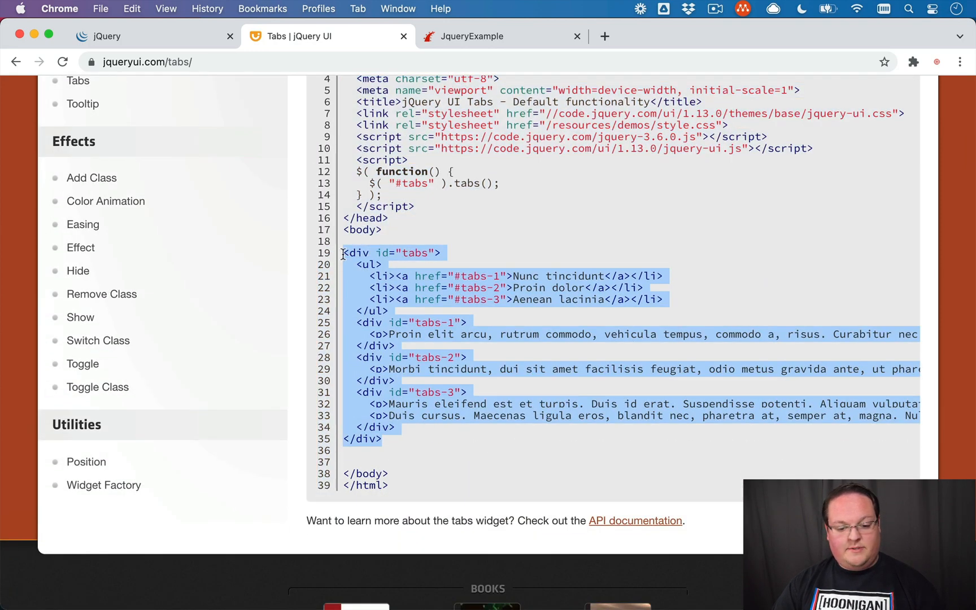
key("super+c")
key("super+Tab")
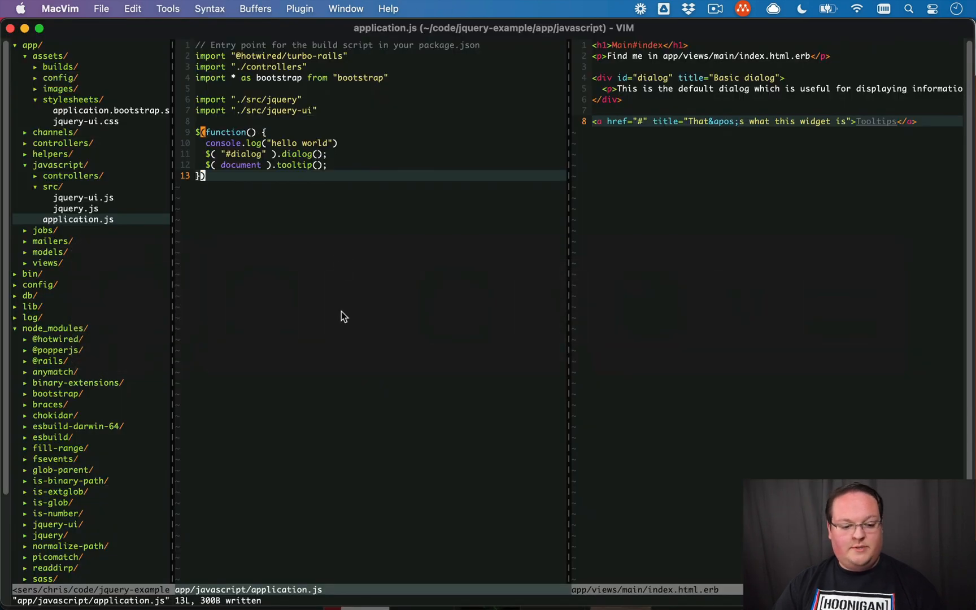
- Paste the tabs markup into index.html.erb below the tooltip link
left_click(780, 304)
key("o")
key("super+v")
key("Escape")
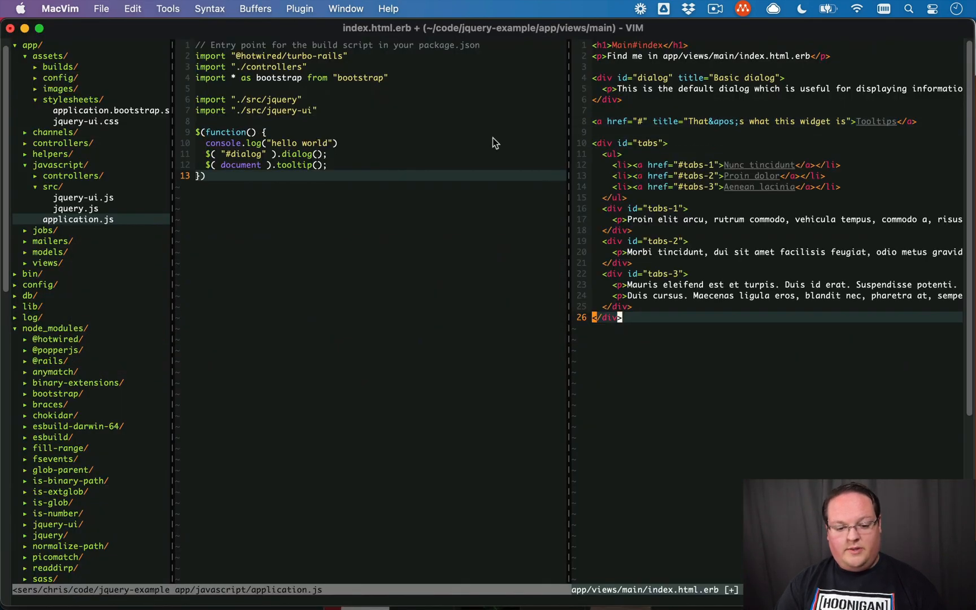
- Add $( "#tabs" ).tabs(); below the tooltip call in application.js and save
left_click_drag(465, 153, 457, 164)
key("Escape")
key("j")
key("0")
type("k")
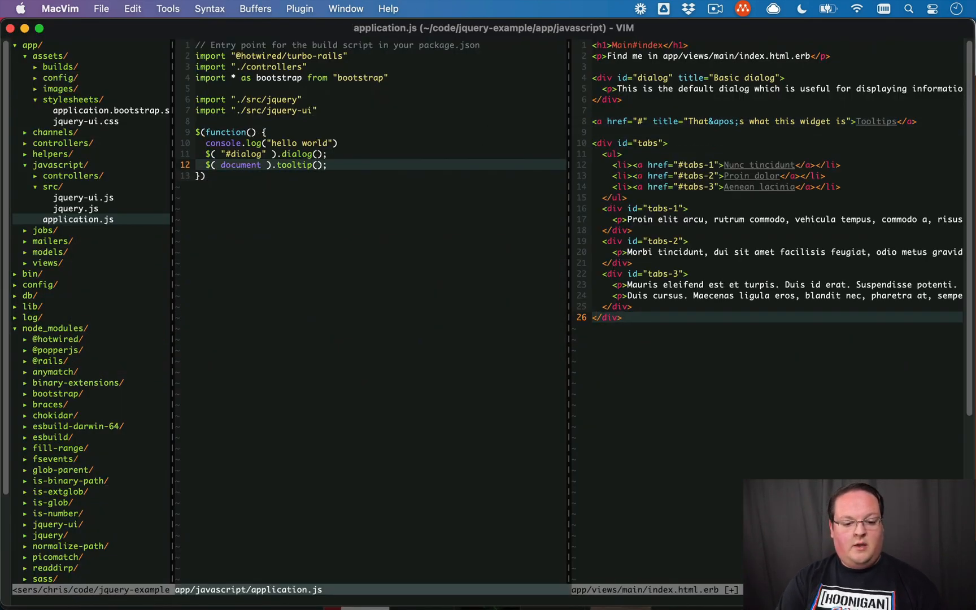
type("o$(")
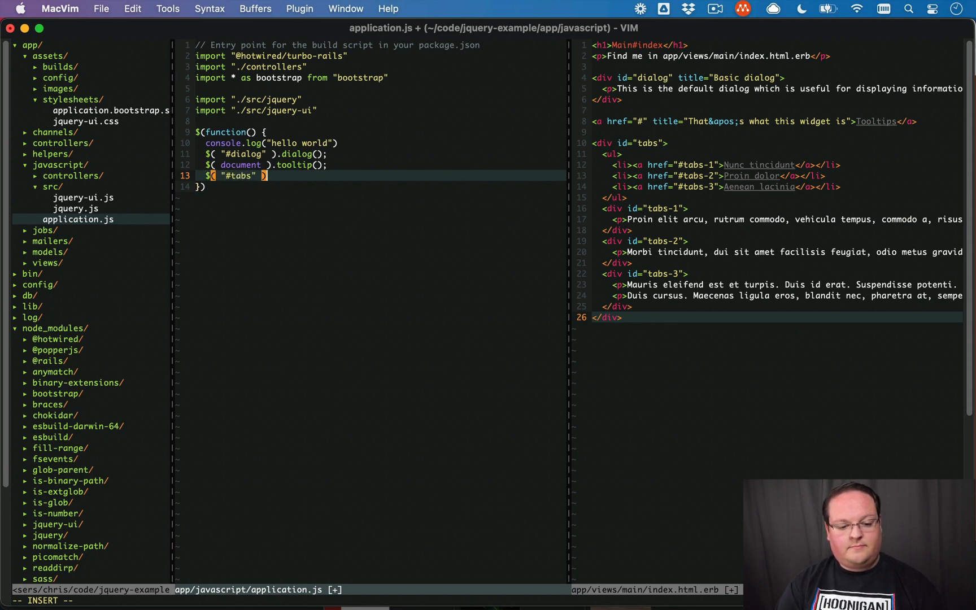
key("Escape")
key("super+s")
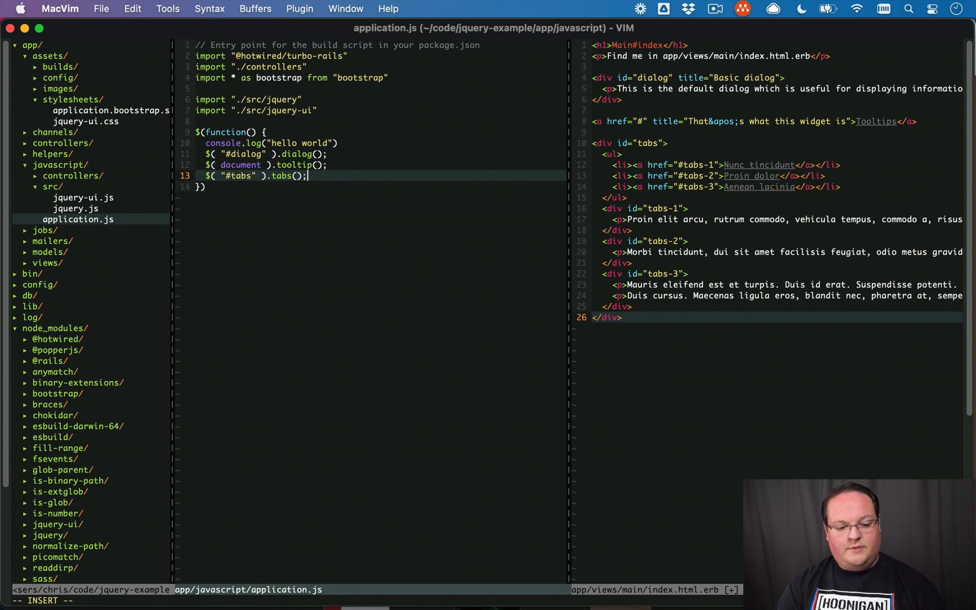
- Switch to Chrome and reload the example app page
key("super+Tab")
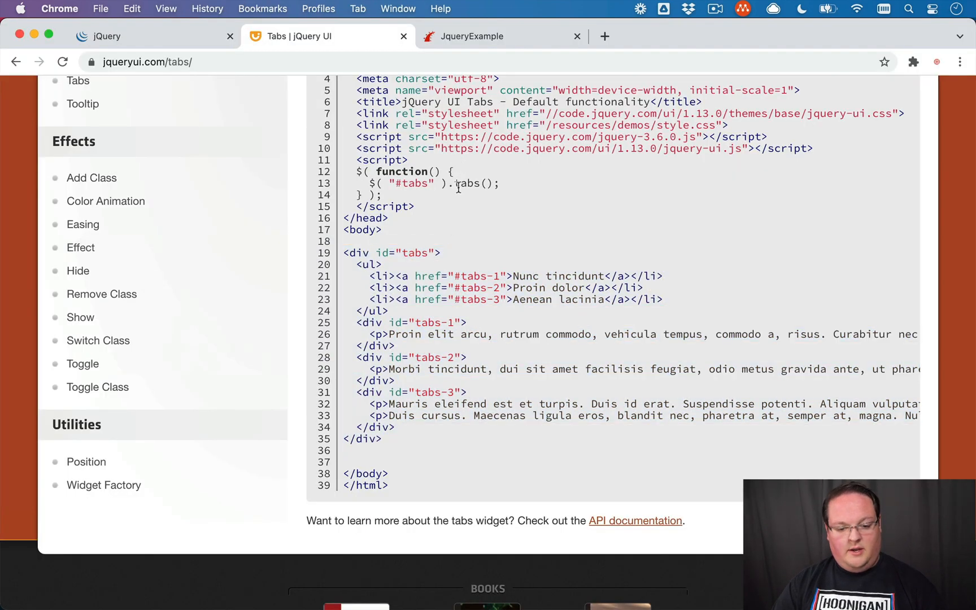
key("ctrl+Tab")
key("super+r")
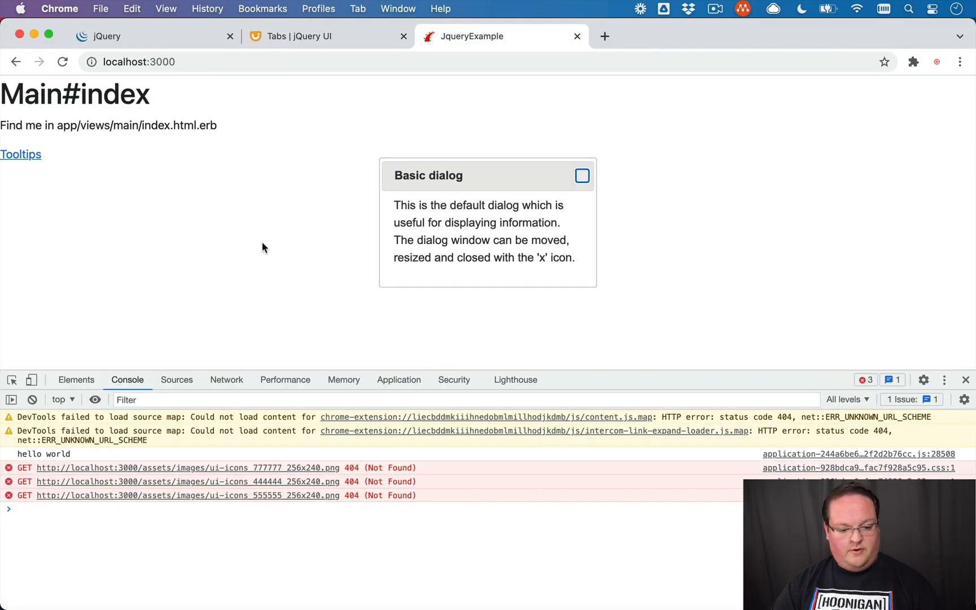
- Save index.html.erb with the tabs markup and reload localhost:3000
key("super+Tab")
left_click(737, 374)
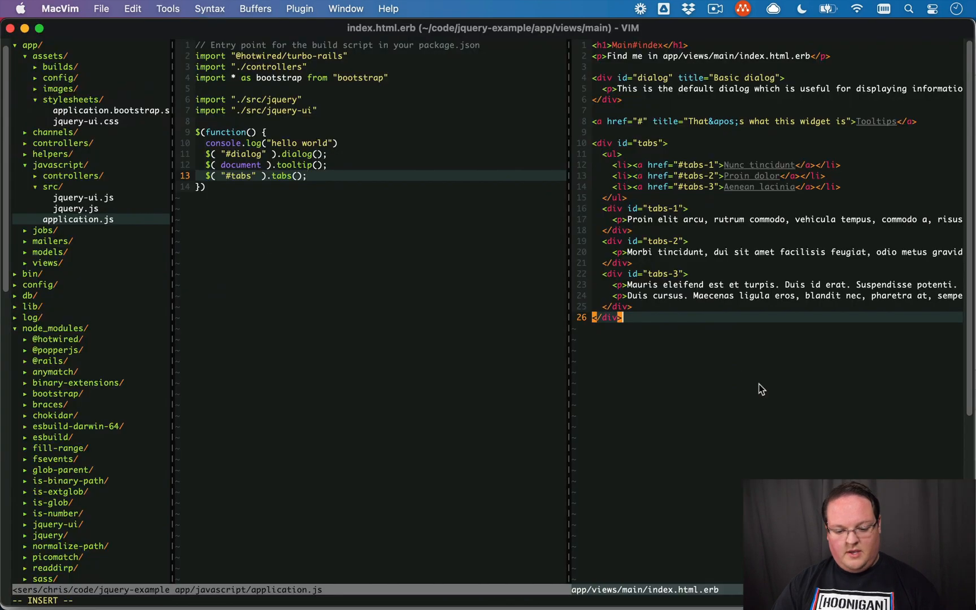
key("super+Tab")
key("super+r")
- Click through the Nunc tincidunt, Proin dolor and Aenean lacinia tabs and close the Basic dialog
left_click(162, 188)
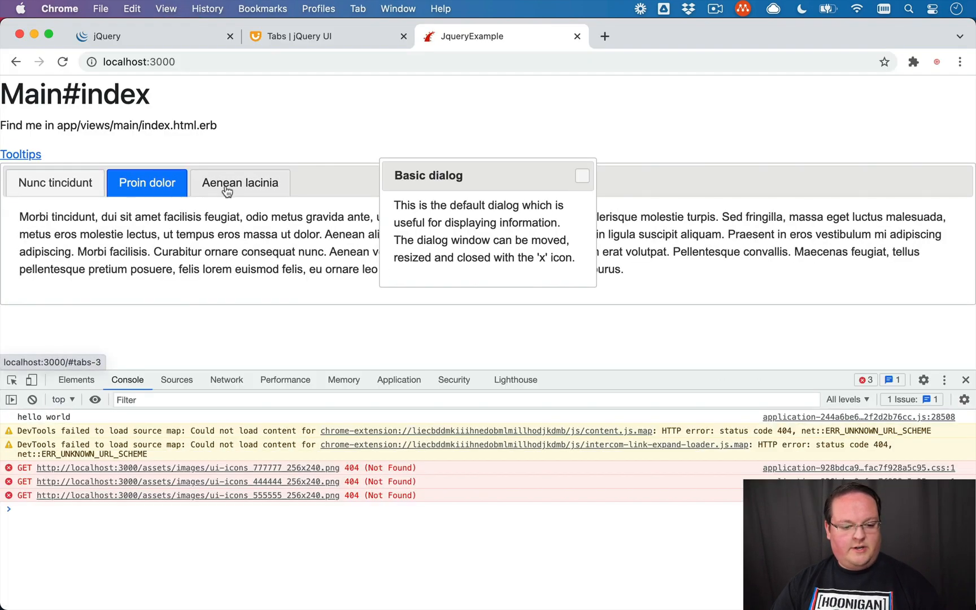
left_click(224, 191)
left_click(87, 188)
left_click(224, 188)
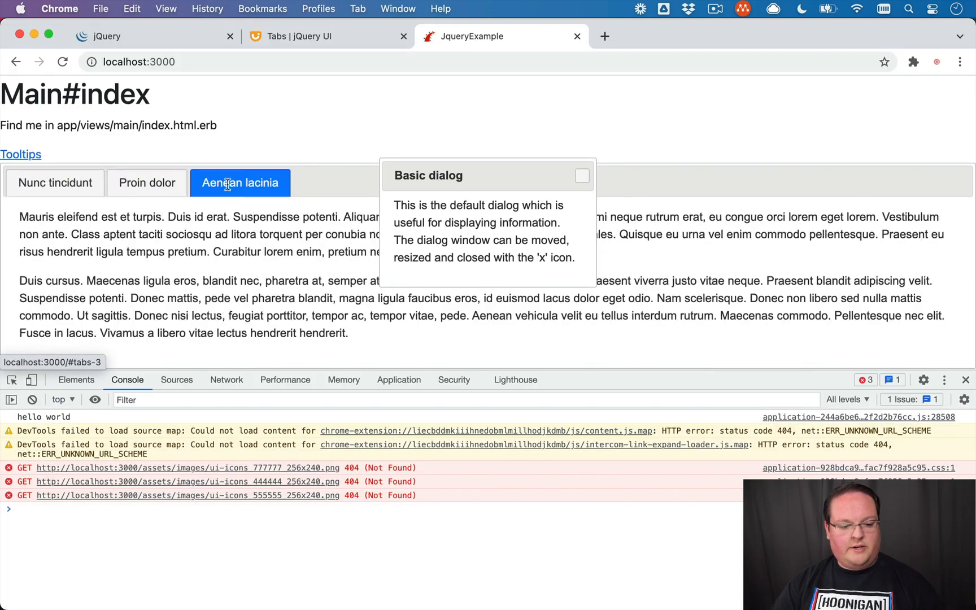
left_click(82, 188)
left_click(593, 173)
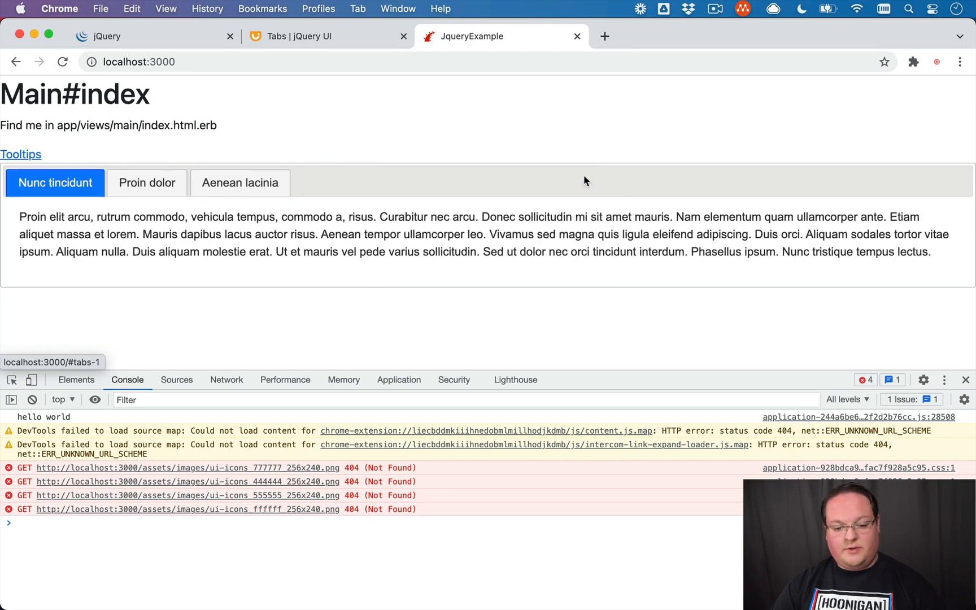
left_click(156, 185)
left_click(252, 187)
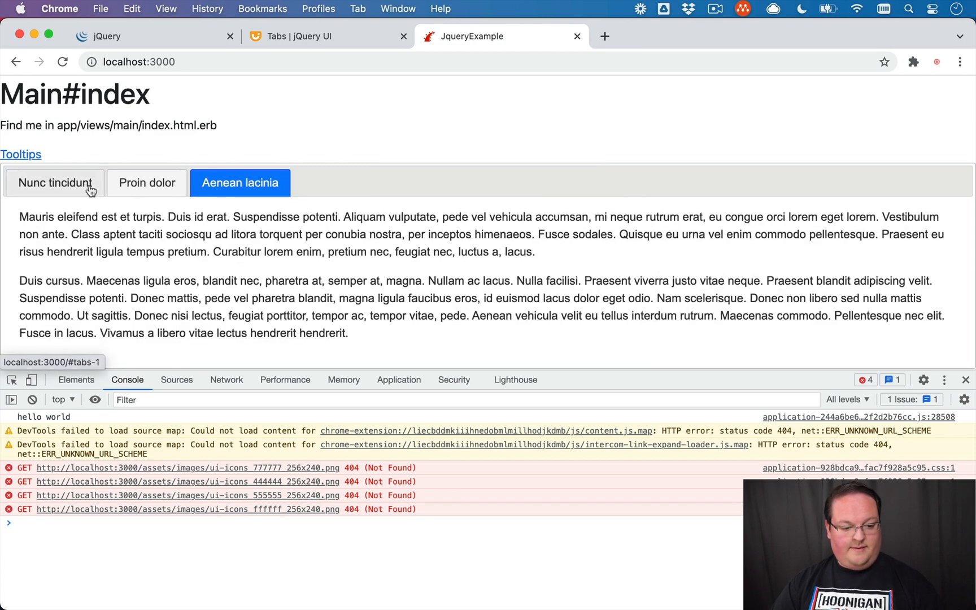
left_click(89, 186)
left_click(244, 183)
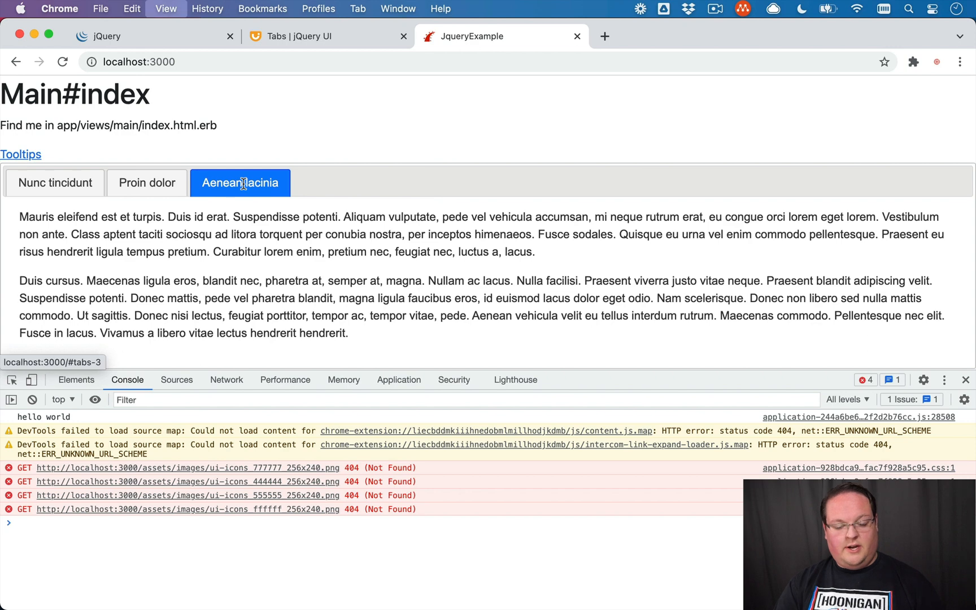
- Hide the developer tools and switch back to MacVim
key("super+alt+i")
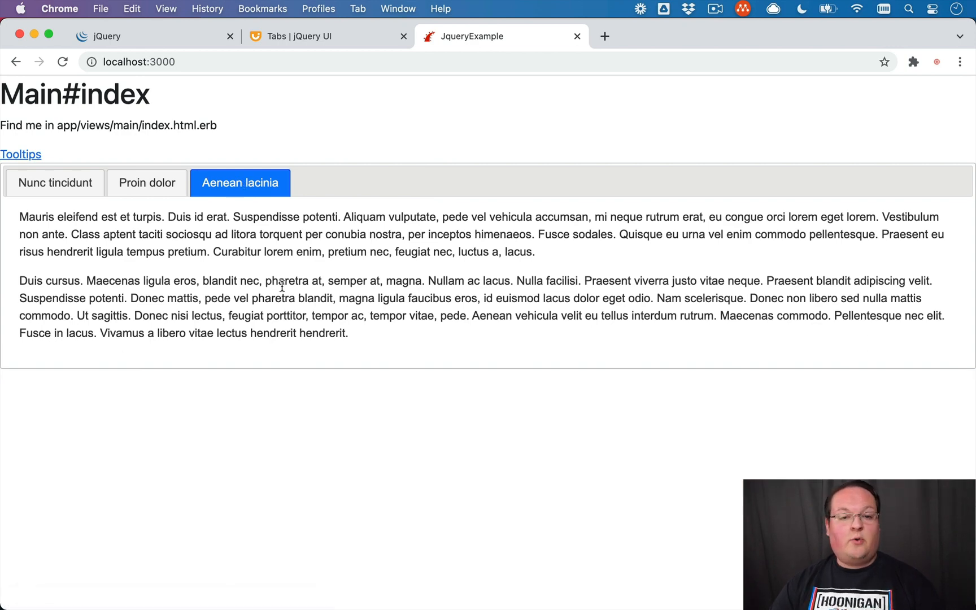
key("super+Tab")
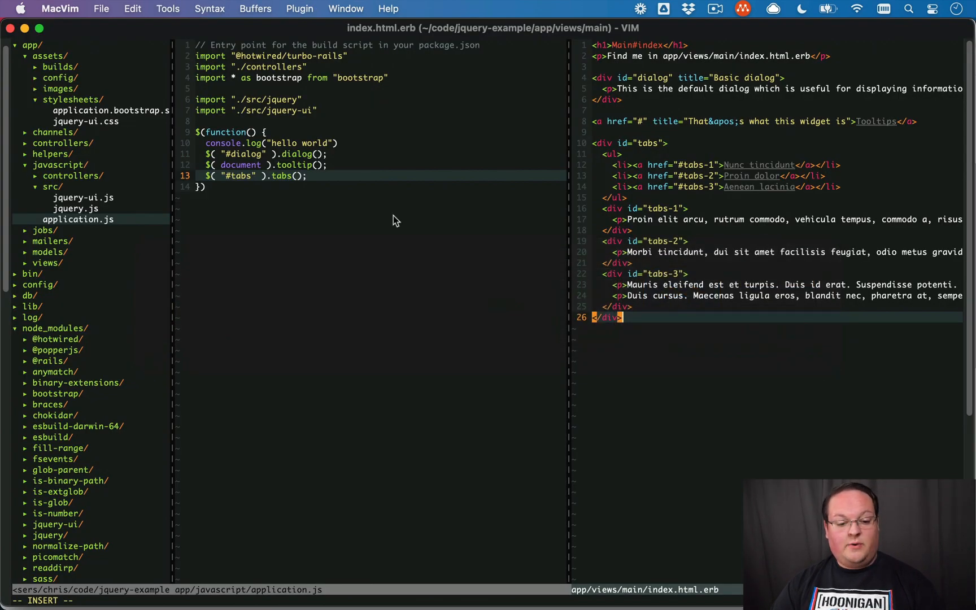
key("Escape")
left_click(328, 110)
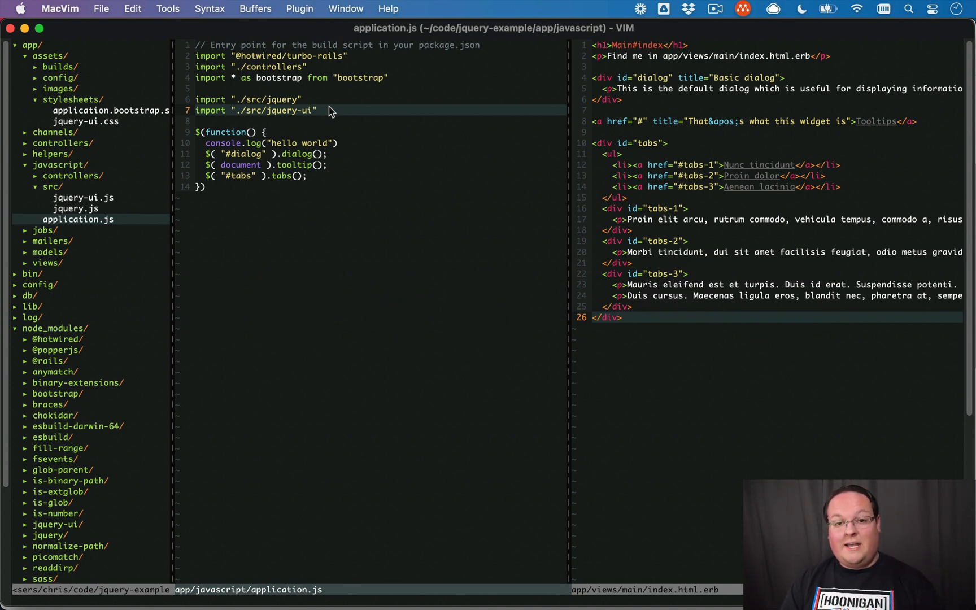
left_click(77, 198)
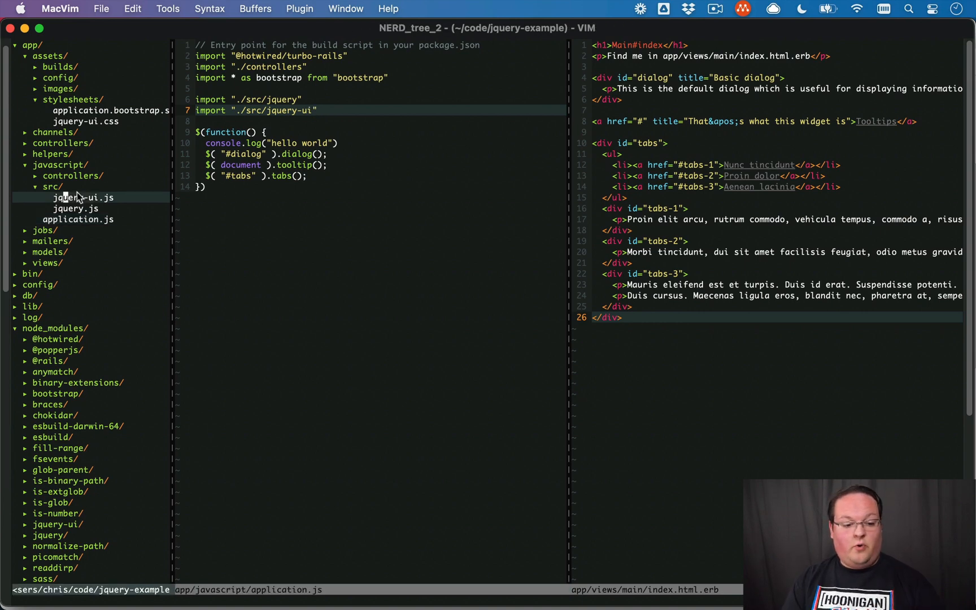